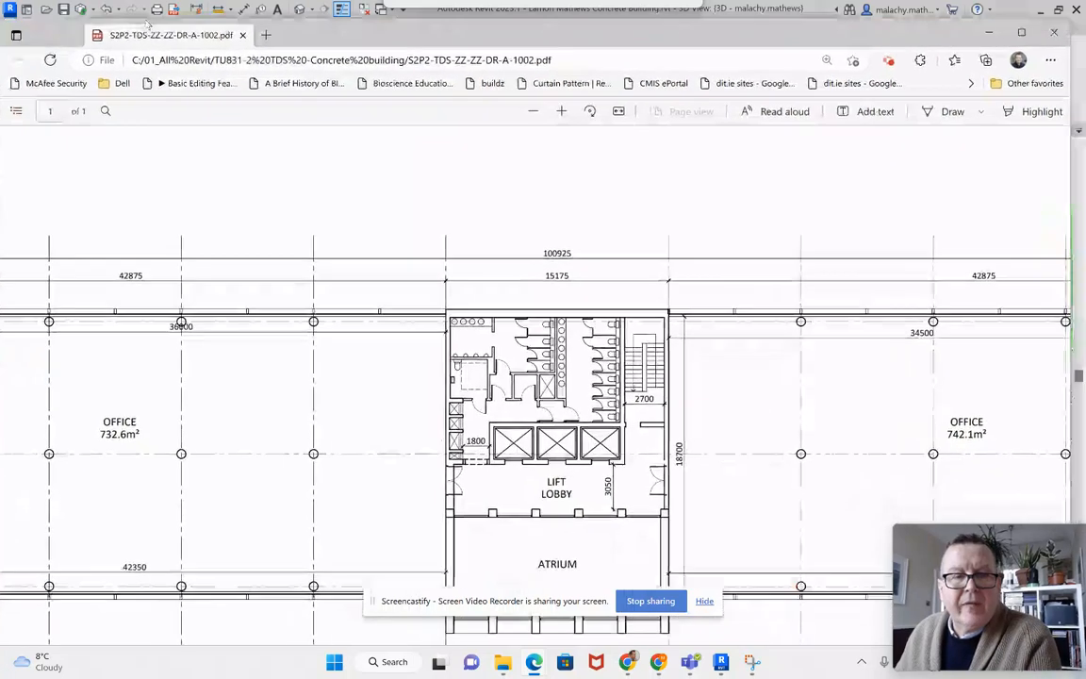
Step: Examine the atrium and lift lobby layout on the 1st to 3rd floor plan PDF and return to the Revit 3D view
{"action": "scroll", "coordinate": [487, 622], "scroll_direction": "down", "scroll_amount": 3}
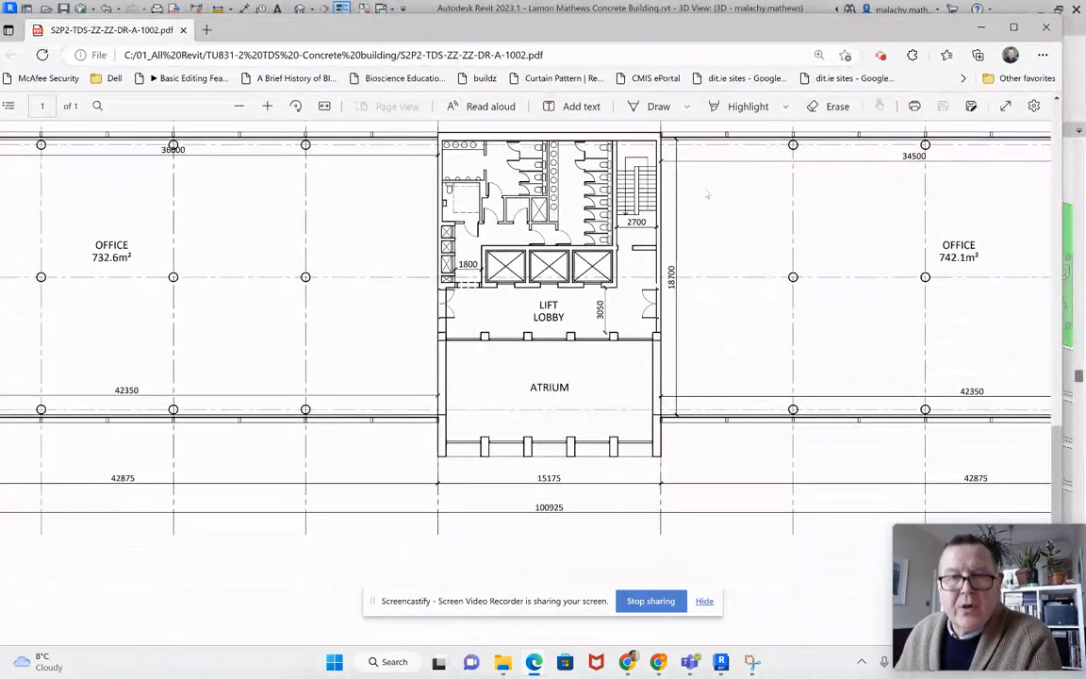
{"action": "left_click", "coordinate": [238, 107]}
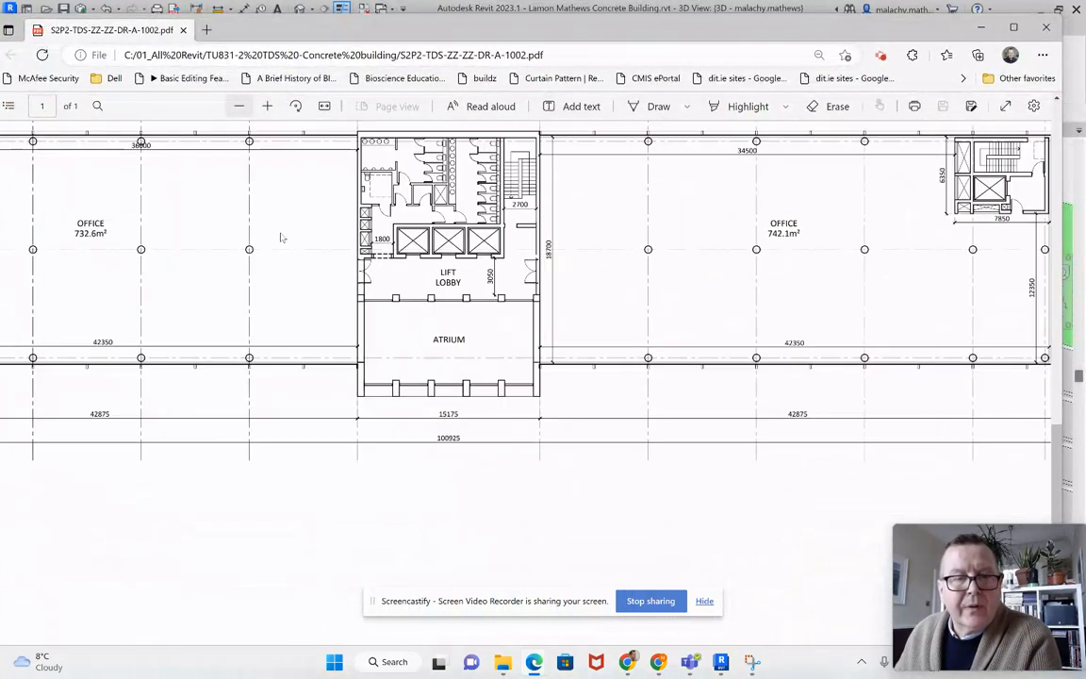
{"action": "scroll", "coordinate": [486, 481], "scroll_direction": "down", "scroll_amount": 1}
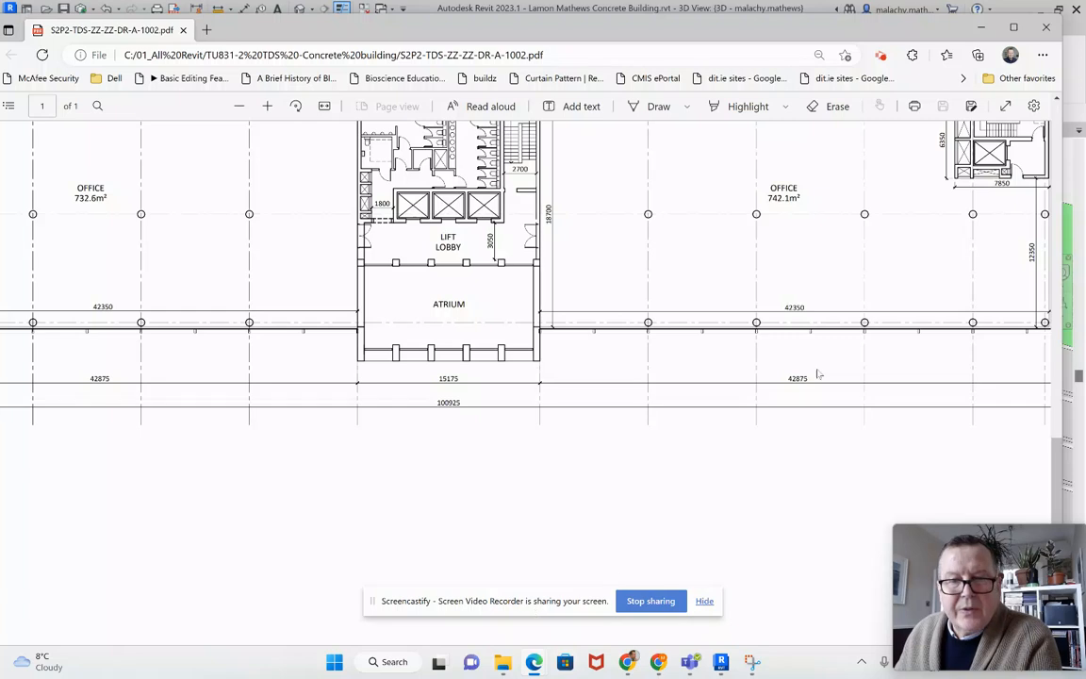
{"action": "left_click_drag", "start_coordinate": [650, 29], "coordinate": [722, 1]}
{"action": "left_click_drag", "start_coordinate": [657, 642], "coordinate": [540, 642]}
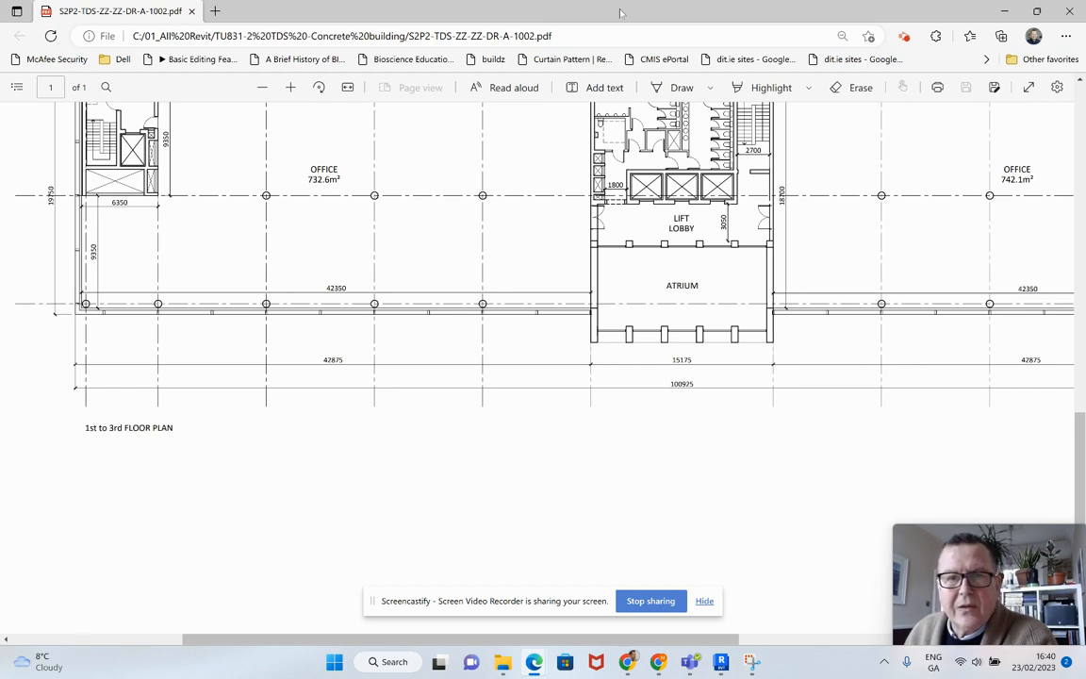
{"action": "left_click_drag", "start_coordinate": [618, 12], "coordinate": [1085, 94]}
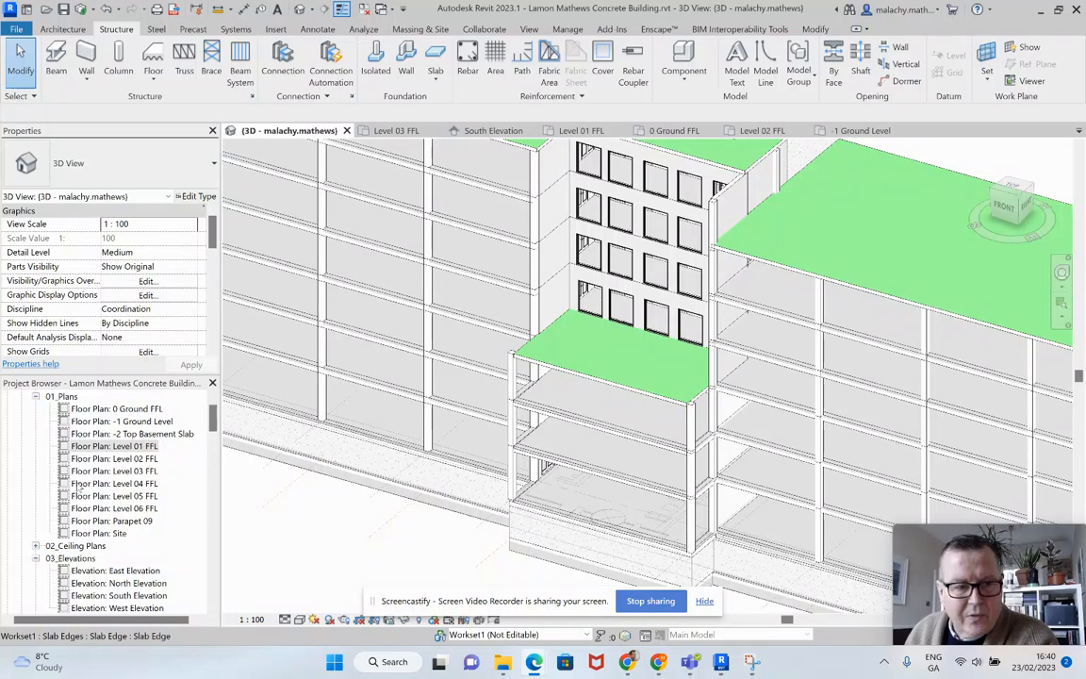
Step: On the Level 01 FFL plan, pull the common-zone floor fill's front boundary back to the lift lobby wall, deleting the too-short line and leaving walls unattached
{"action": "double_click", "coordinate": [137, 447]}
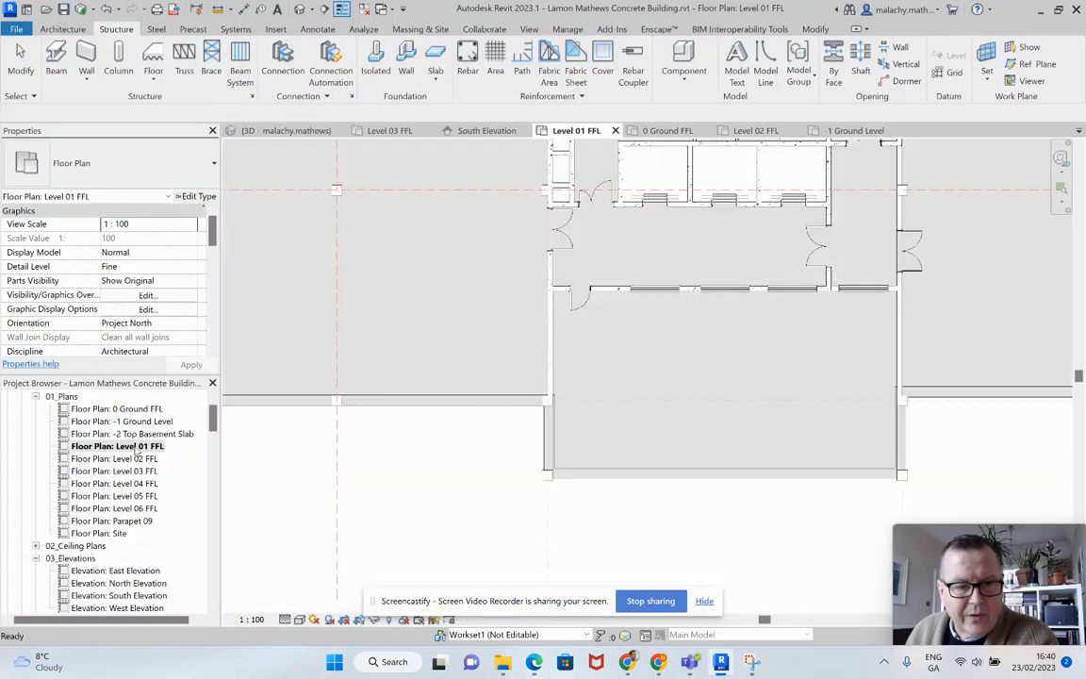
{"action": "left_click", "coordinate": [676, 482]}
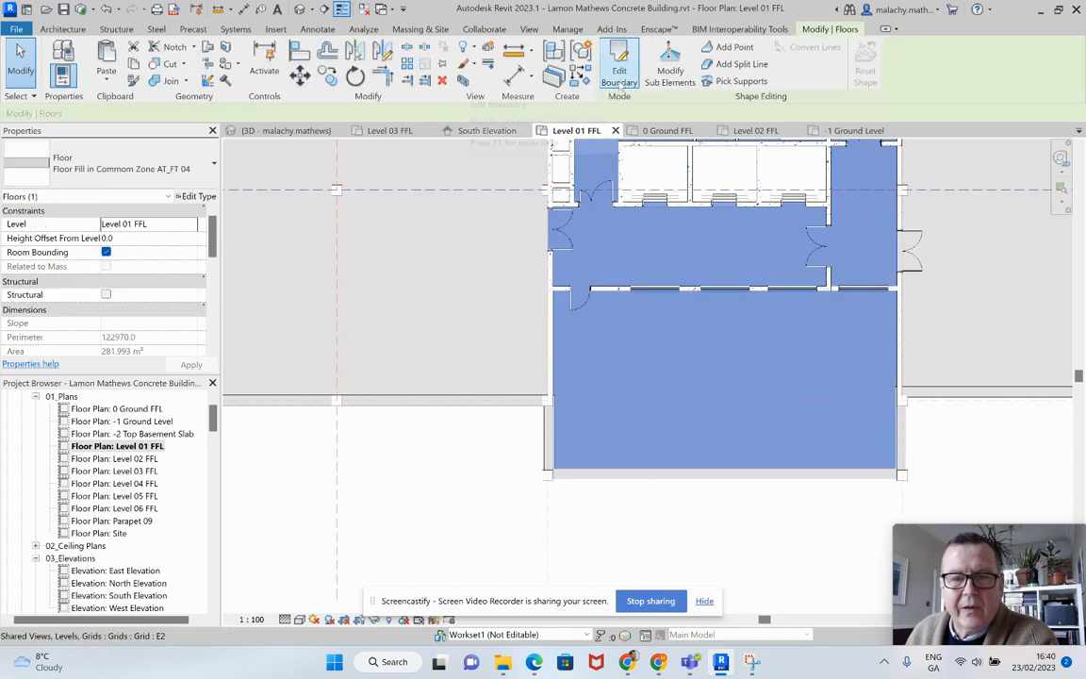
{"action": "left_click", "coordinate": [618, 74]}
{"action": "left_click", "coordinate": [717, 479]}
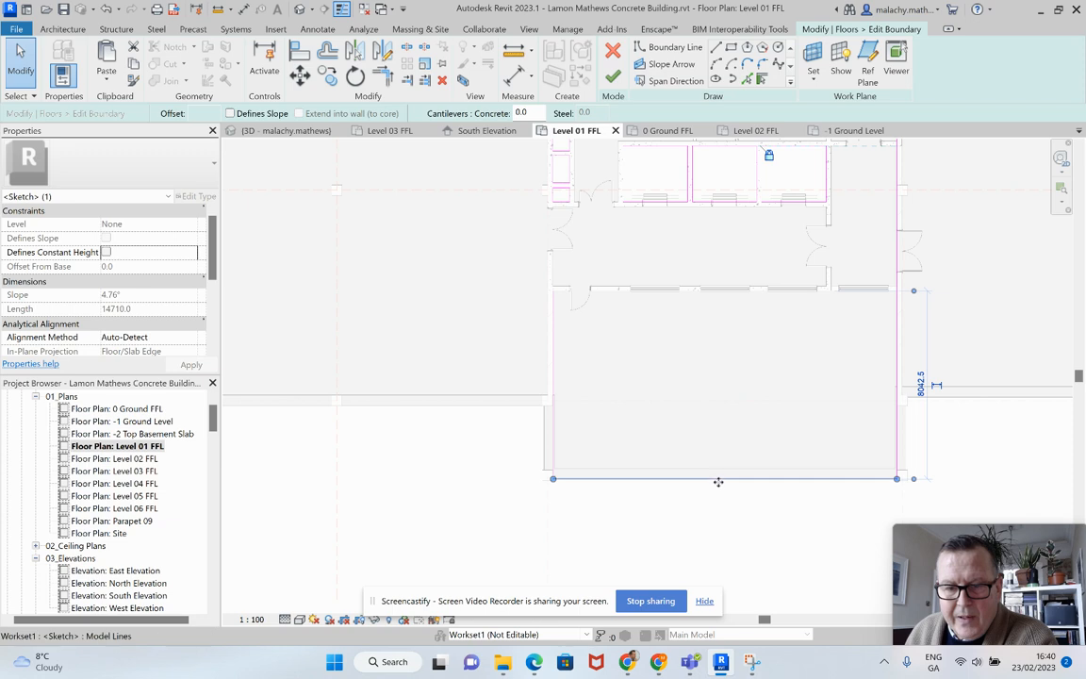
{"action": "left_click_drag", "start_coordinate": [722, 472], "coordinate": [707, 295]}
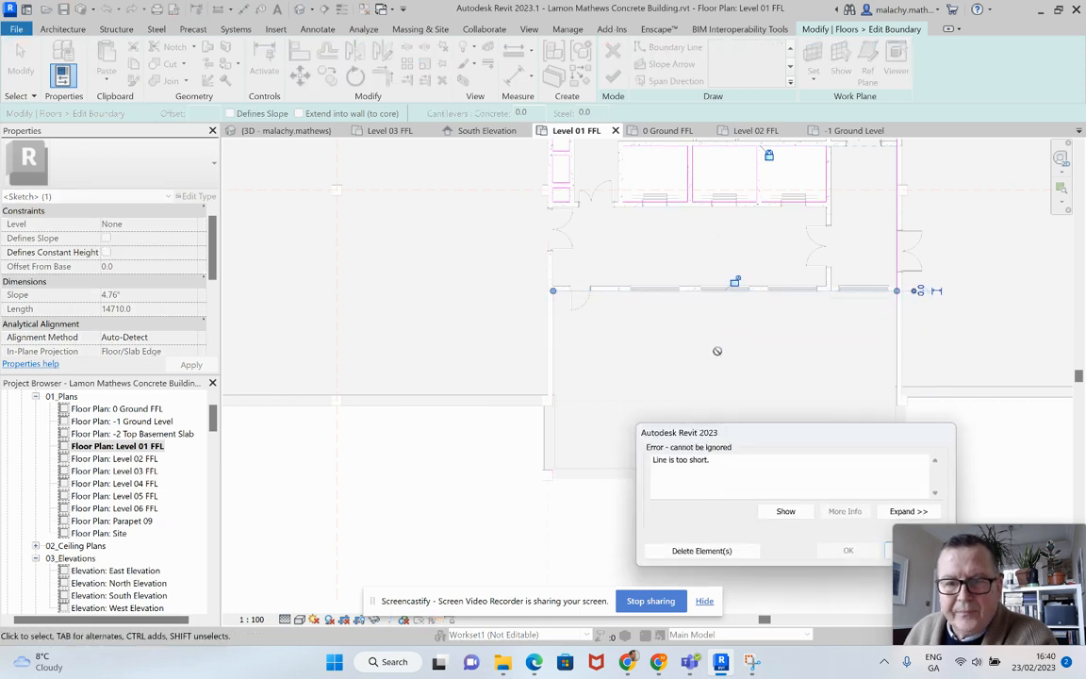
{"action": "left_click", "coordinate": [705, 551]}
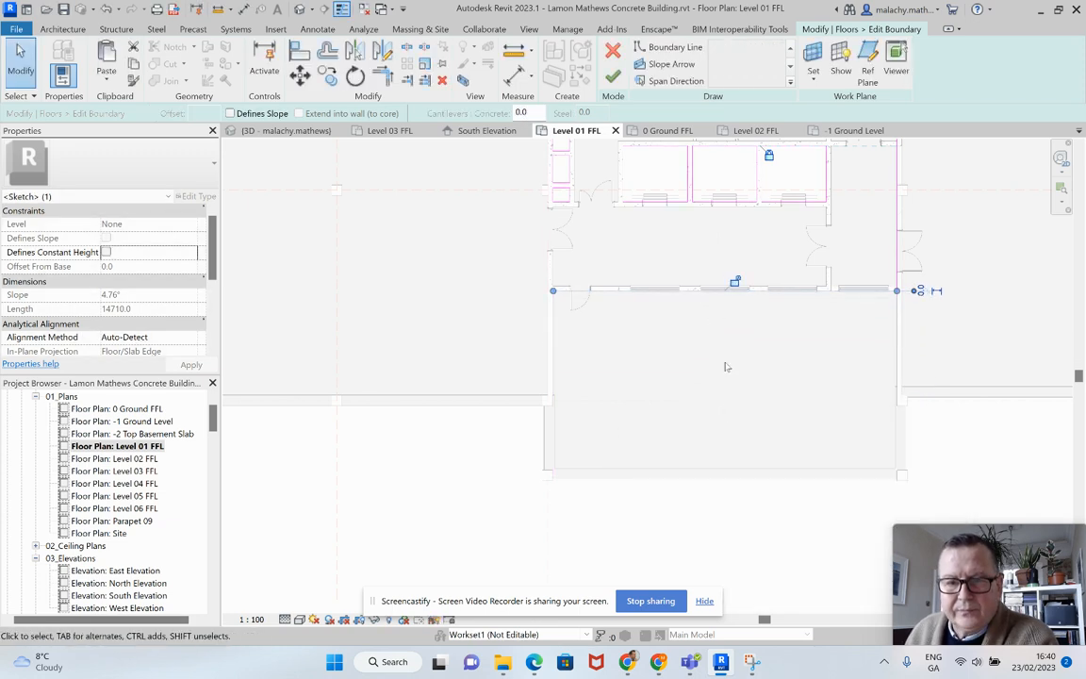
{"action": "left_click", "coordinate": [613, 75]}
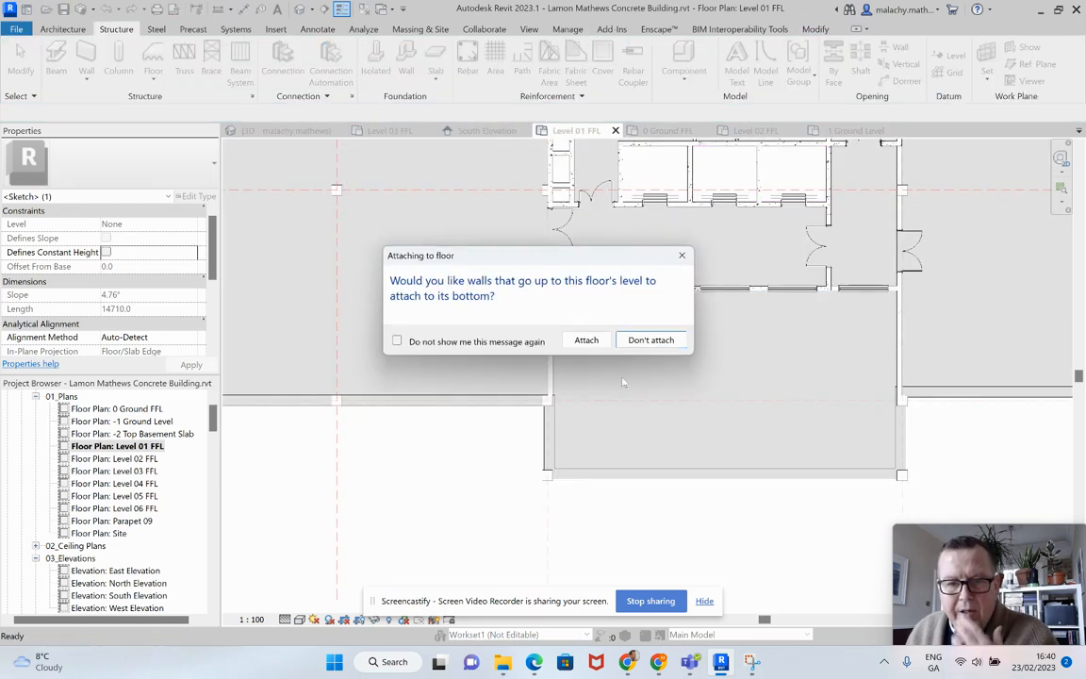
{"action": "left_click", "coordinate": [651, 340]}
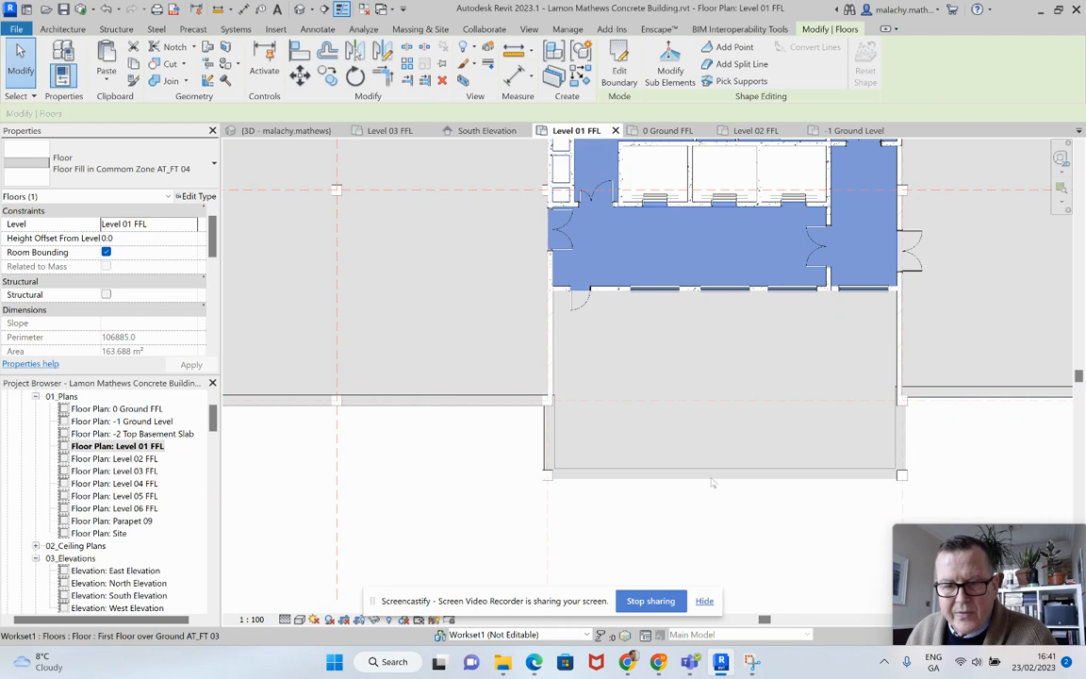
Step: Pull the Level 01 structural slab's atrium edge back to the lift lobby wall, leave walls unattached, and check the opening in 3D
{"action": "left_click", "coordinate": [712, 483]}
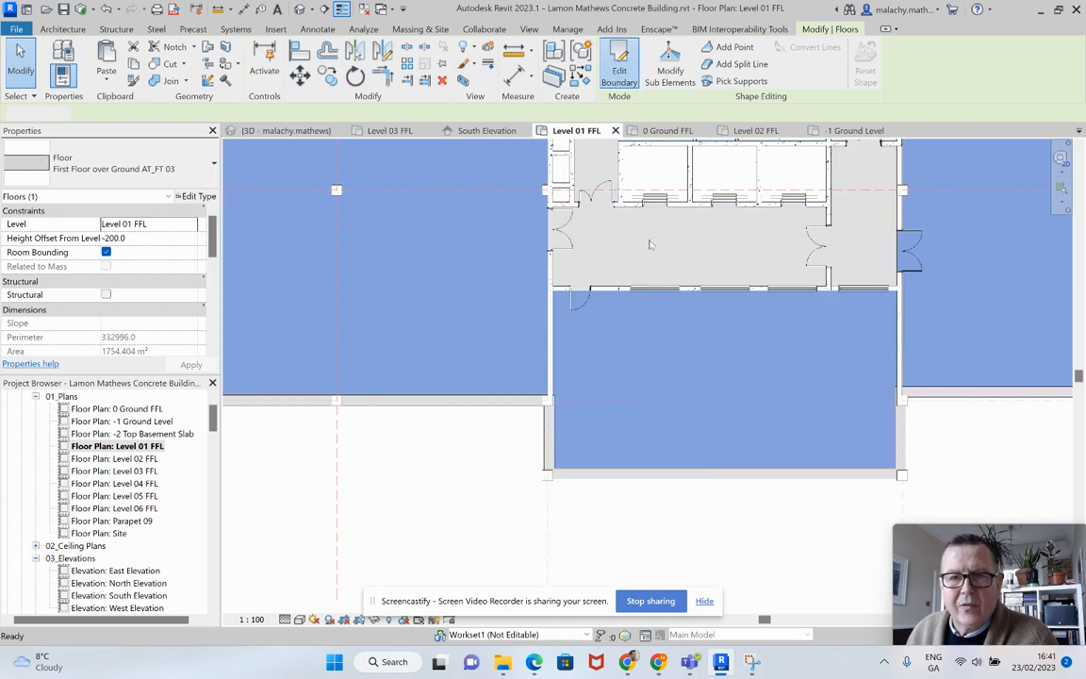
{"action": "double_click", "coordinate": [716, 480]}
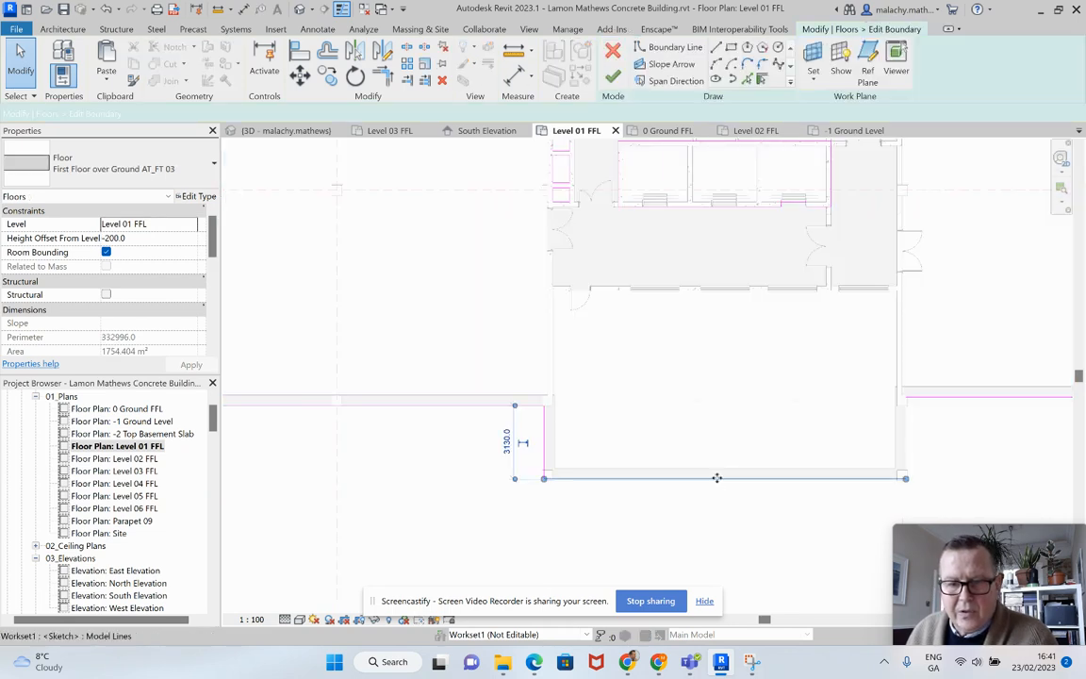
{"action": "mouse_move", "coordinate": [717, 480]}
{"action": "left_mouse_down"}
{"action": "mouse_move", "coordinate": [698, 315]}
{"action": "mouse_move", "coordinate": [703, 296]}
{"action": "mouse_move", "coordinate": [715, 300]}
{"action": "left_mouse_up"}
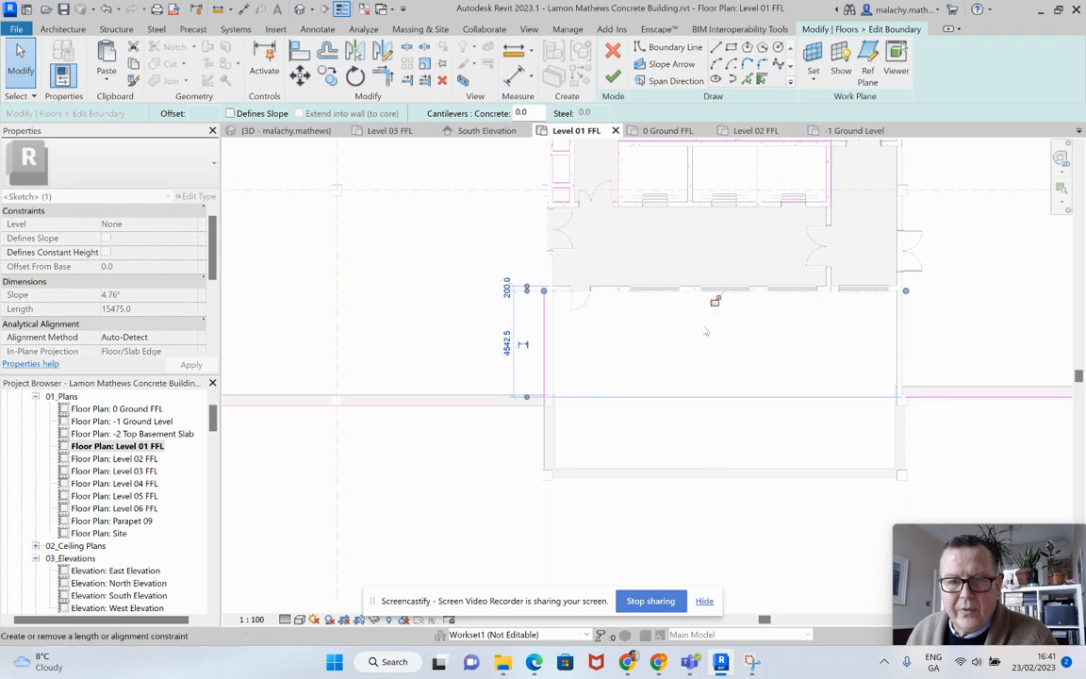
{"action": "left_click", "coordinate": [613, 75]}
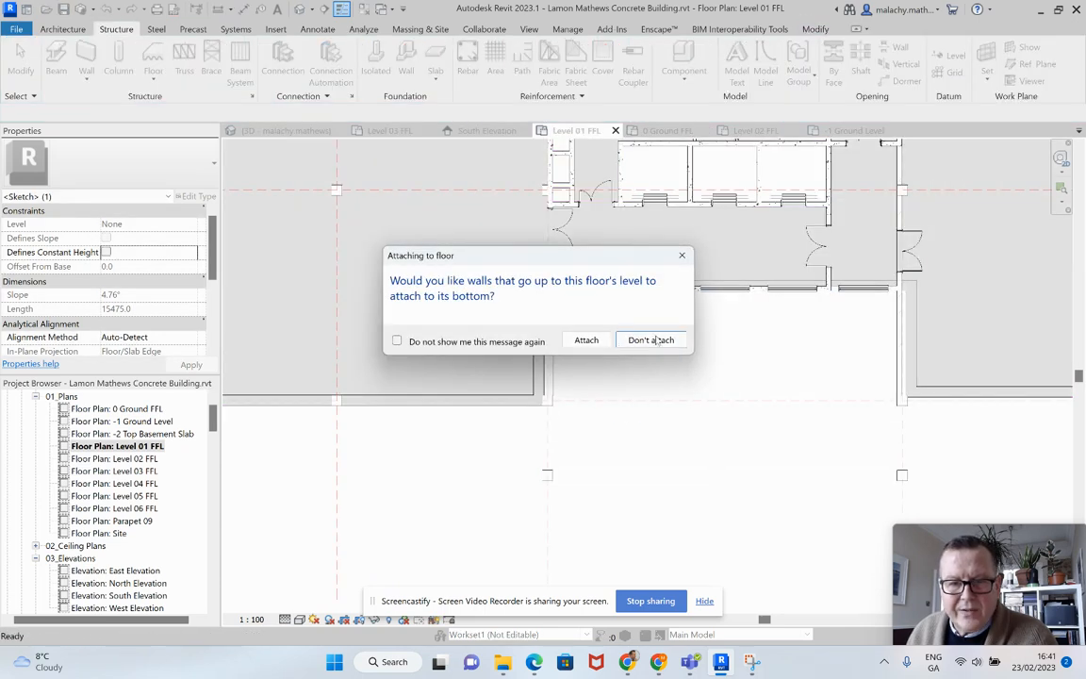
{"action": "left_click", "coordinate": [657, 340]}
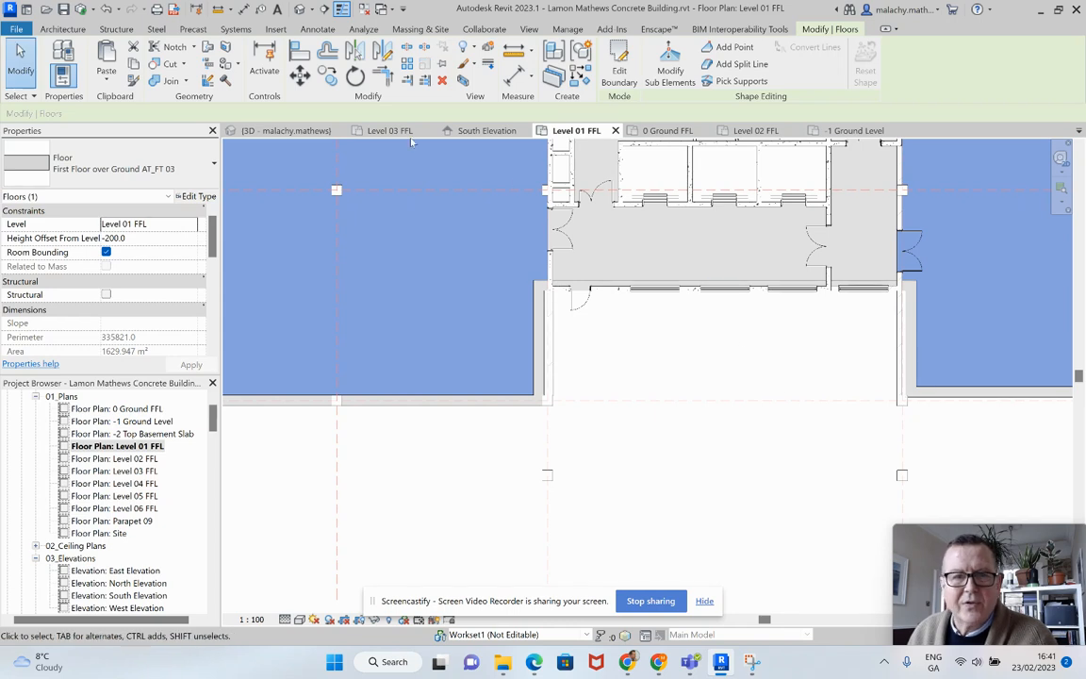
{"action": "left_click", "coordinate": [283, 130]}
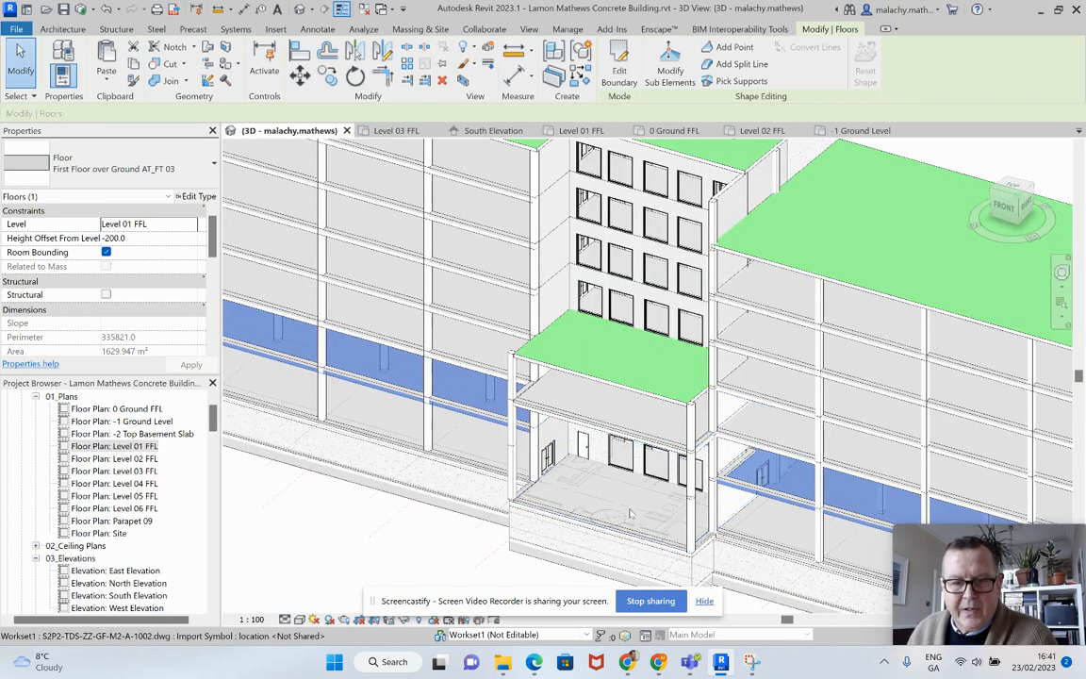
Step: On the Level 02 FFL plan, pull the common-zone floor fill's front boundary back to the lobby wall, deleting the too-short line, without attaching walls
{"action": "double_click", "coordinate": [124, 459]}
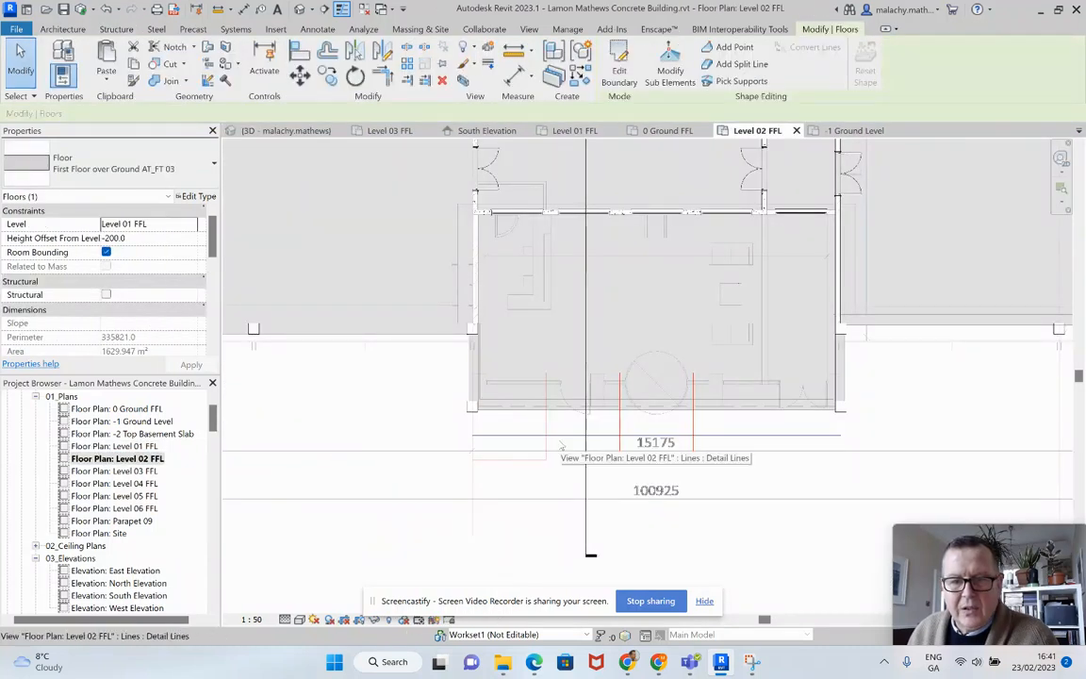
{"action": "left_click", "coordinate": [607, 411]}
{"action": "left_click", "coordinate": [619, 65]}
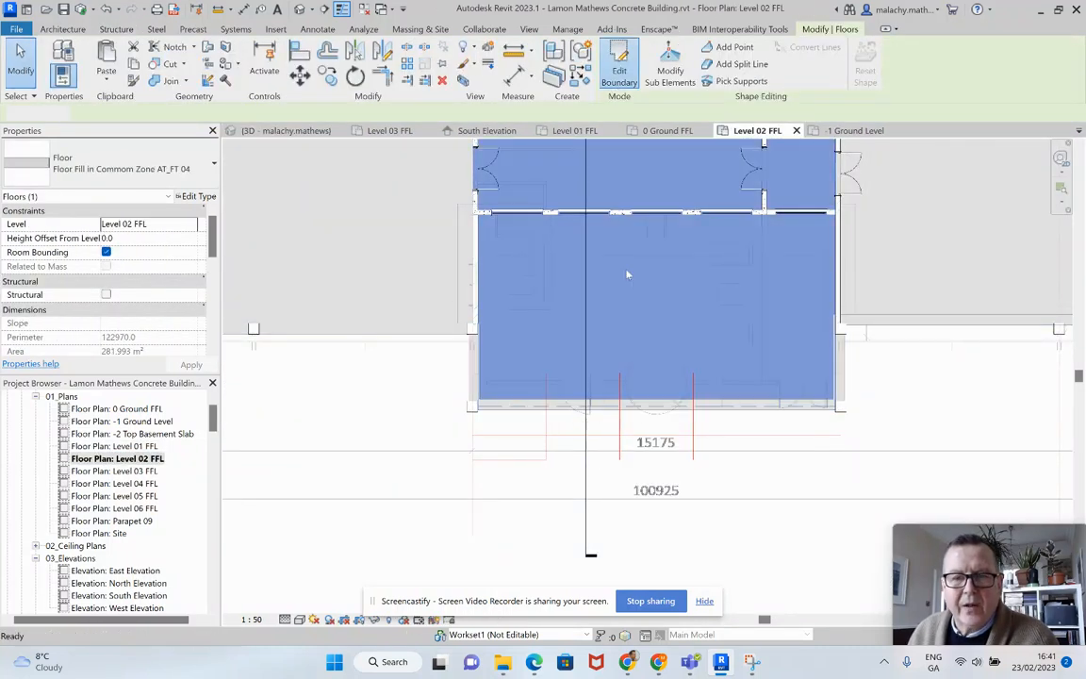
{"action": "left_click_drag", "start_coordinate": [650, 412], "coordinate": [644, 215]}
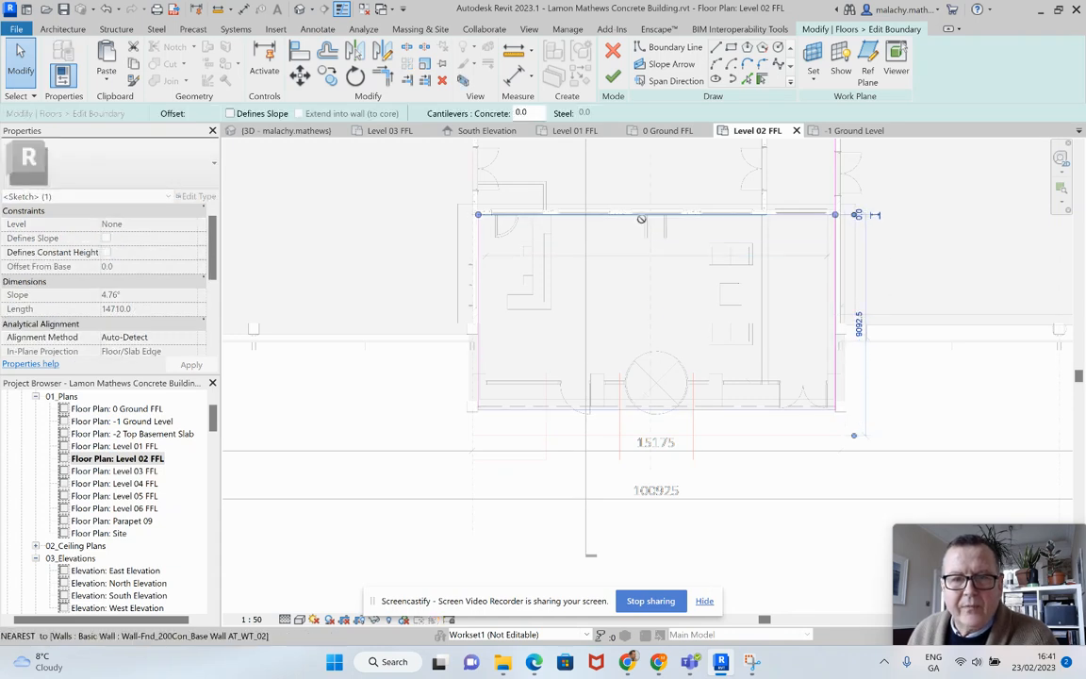
{"action": "left_click", "coordinate": [709, 551]}
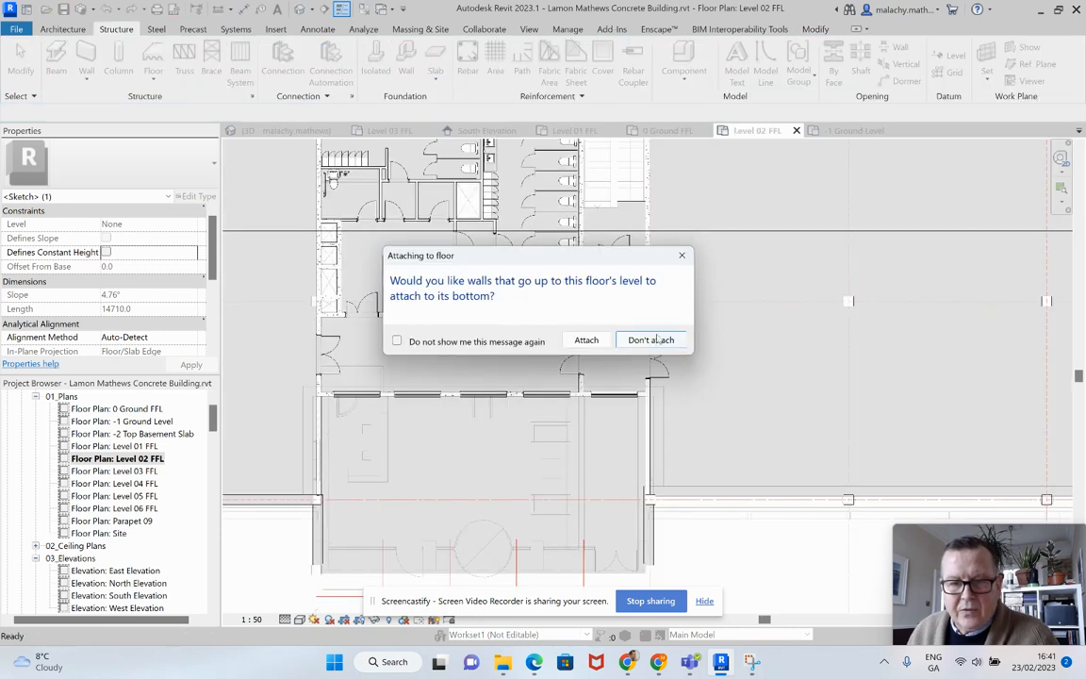
{"action": "left_click", "coordinate": [651, 340]}
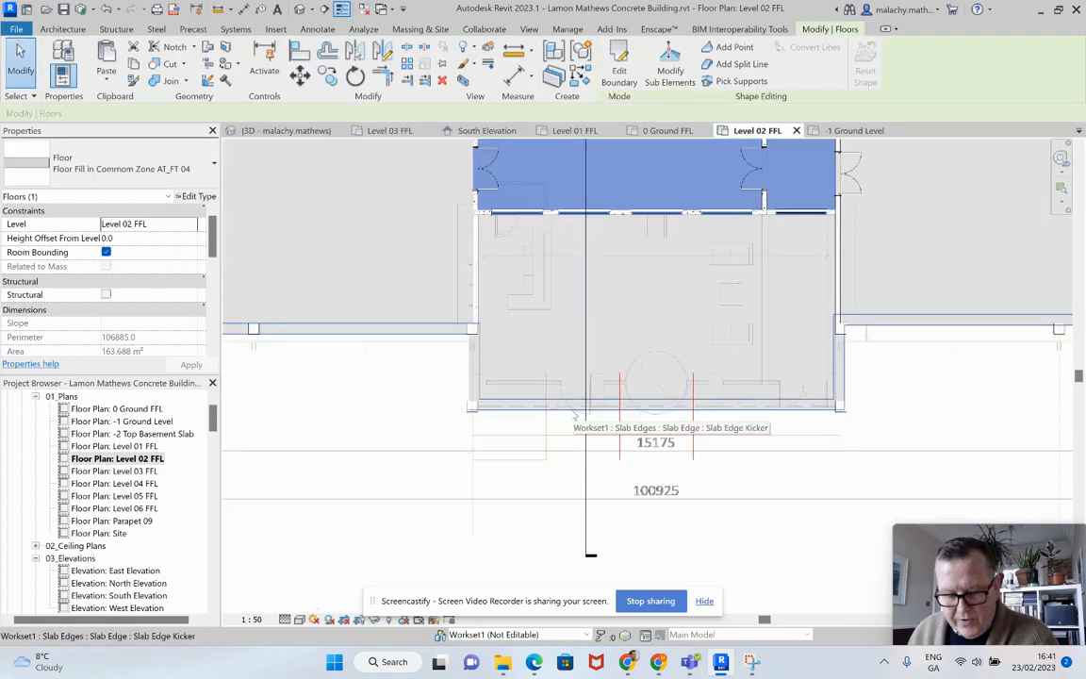
Step: Pull the Level 02 First Floor over Ground slab's atrium edge back to the lobby wall without attaching walls, and check it in 3D
{"action": "double_click", "coordinate": [645, 407]}
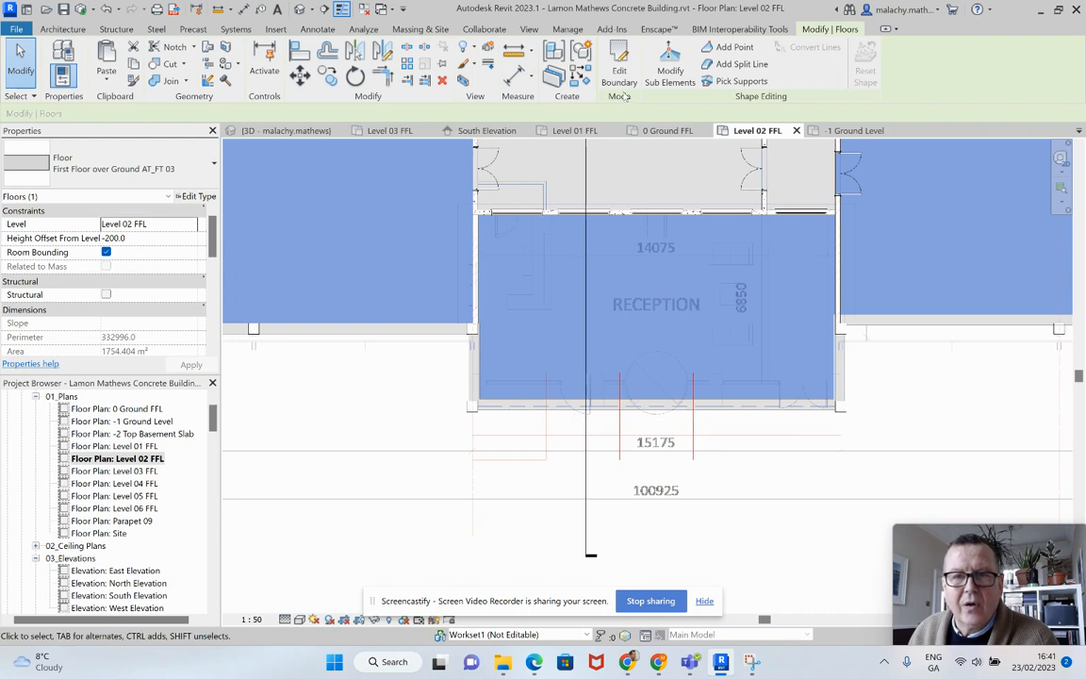
{"action": "left_click", "coordinate": [646, 413]}
{"action": "left_click_drag", "start_coordinate": [645, 412], "coordinate": [650, 222]}
{"action": "left_click", "coordinate": [613, 75]}
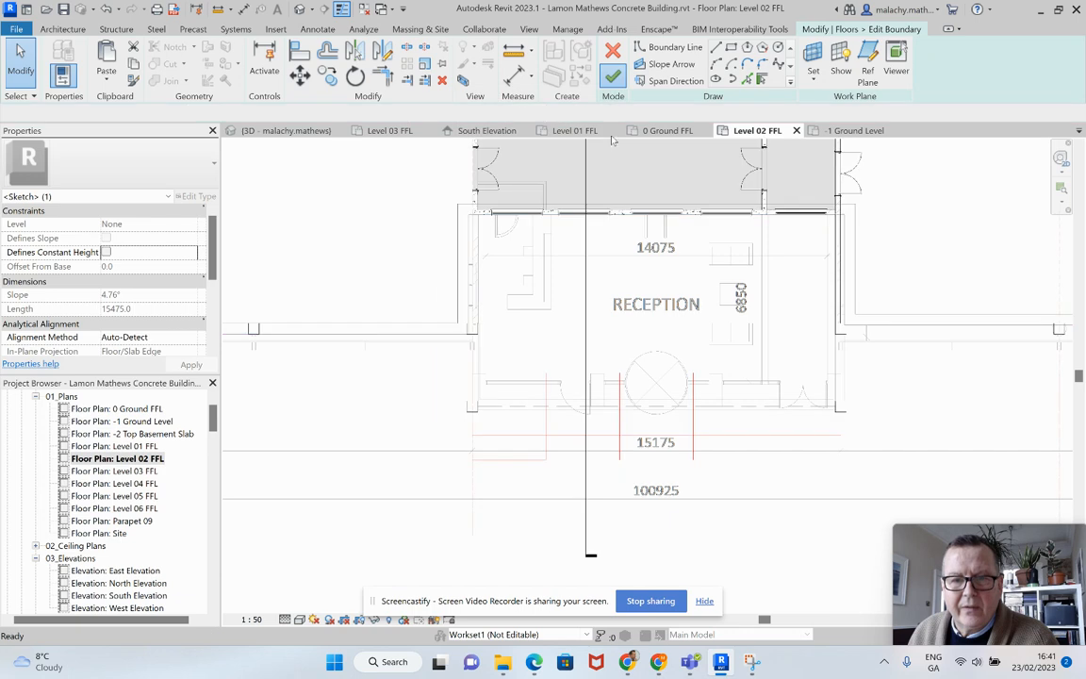
{"action": "left_click", "coordinate": [651, 340]}
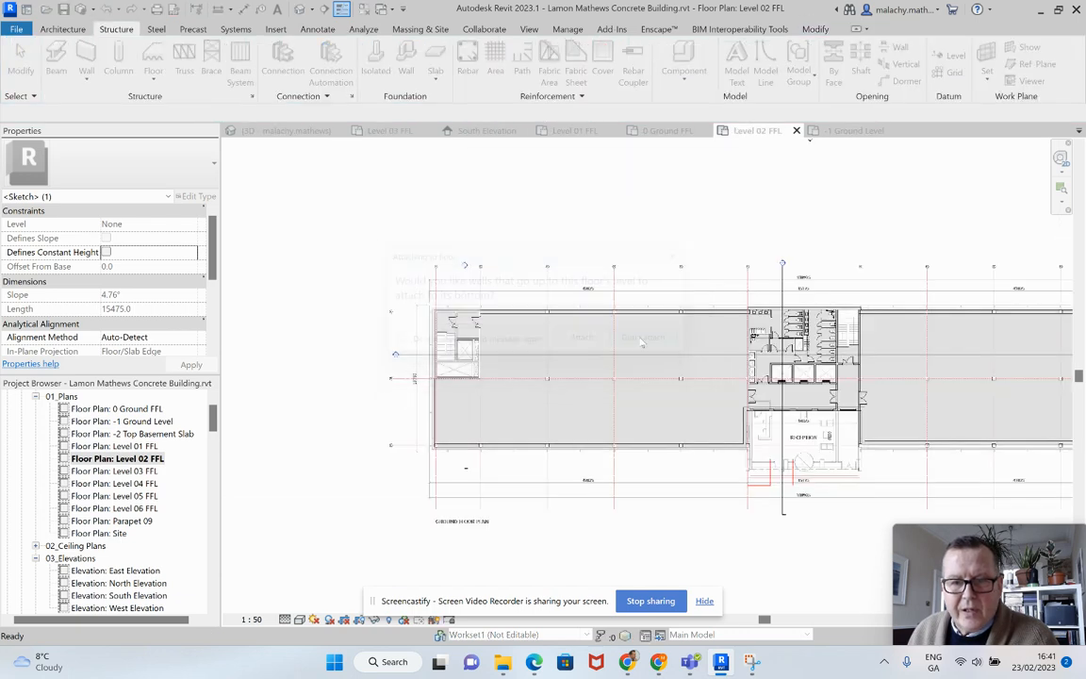
{"action": "left_click", "coordinate": [285, 130]}
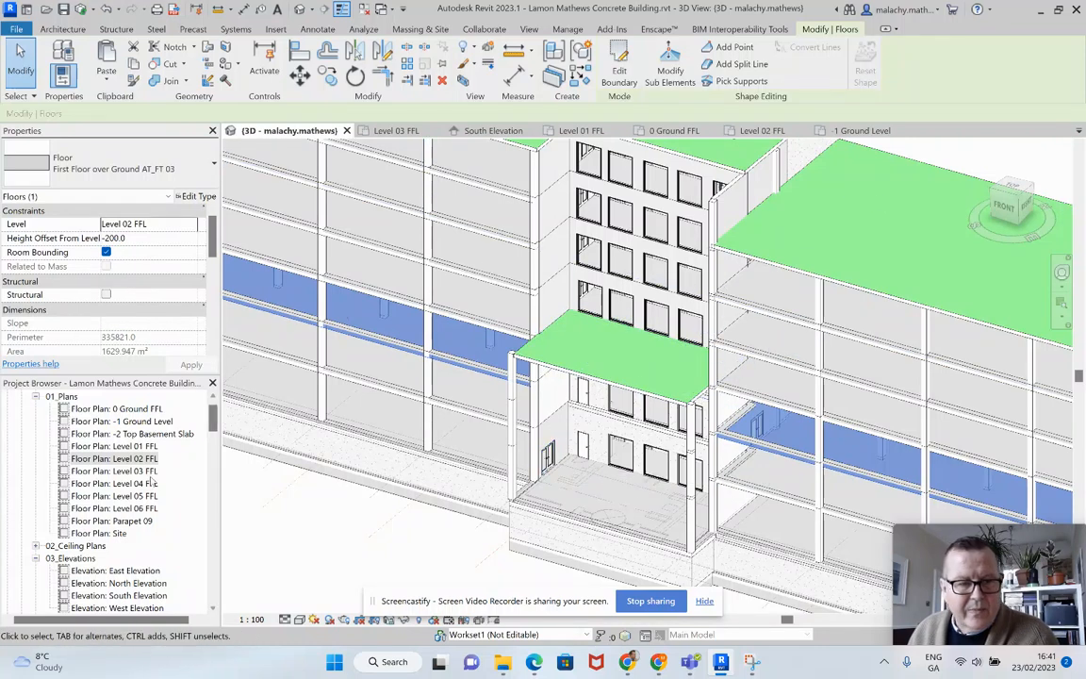
Step: Check the cleared atrium on the Level 01 FFL plan and open the 0 Ground FFL plan at the reception's front edge
{"action": "left_click", "coordinate": [138, 447]}
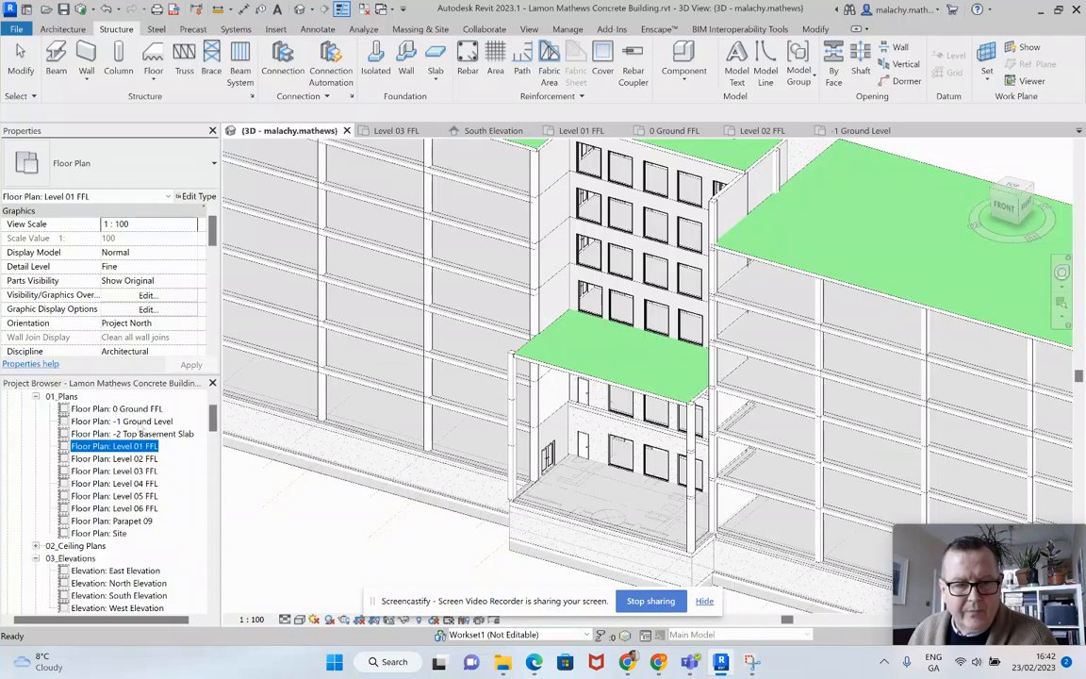
{"action": "double_click", "coordinate": [123, 445]}
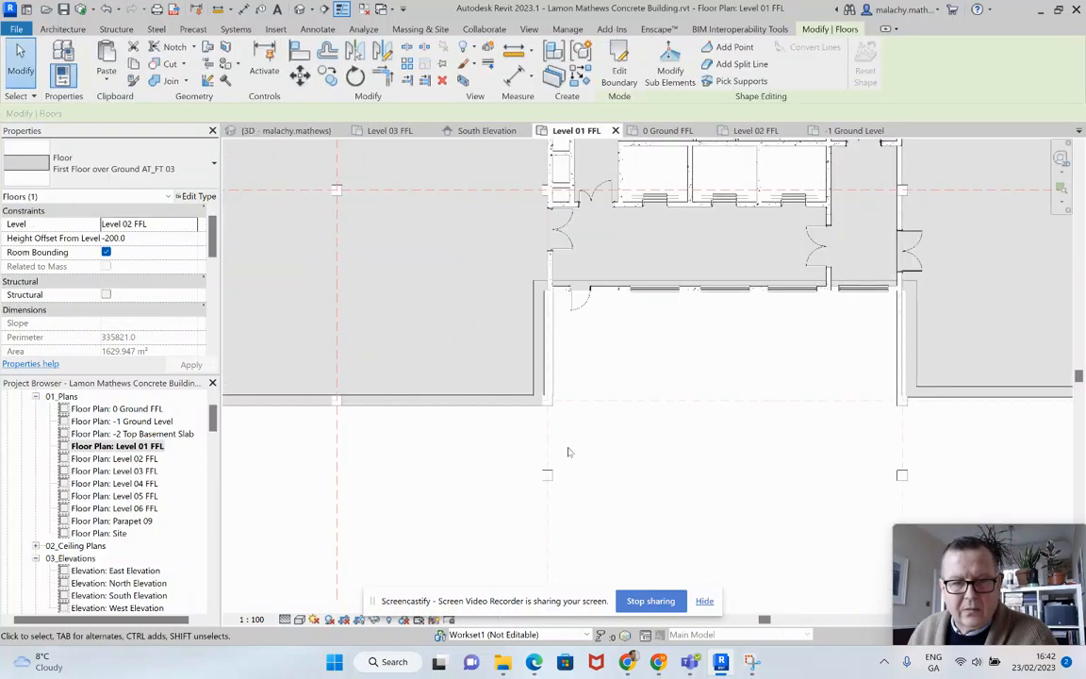
{"action": "left_click", "coordinate": [139, 422]}
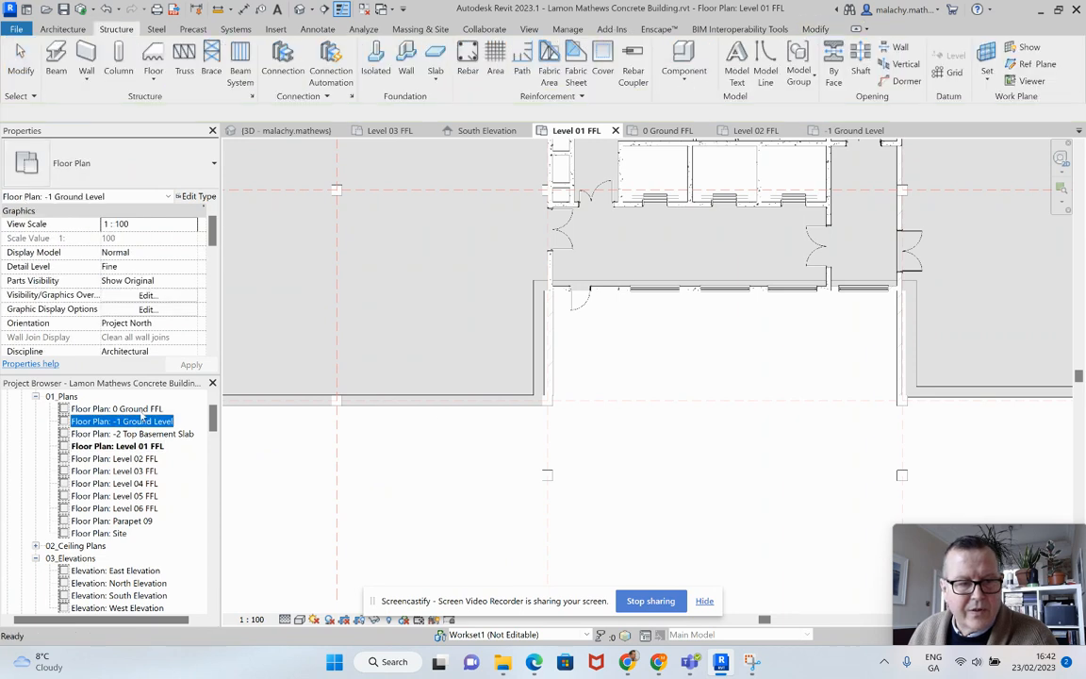
{"action": "double_click", "coordinate": [142, 409]}
{"action": "scroll", "coordinate": [565, 484], "scroll_direction": "down", "scroll_amount": 3}
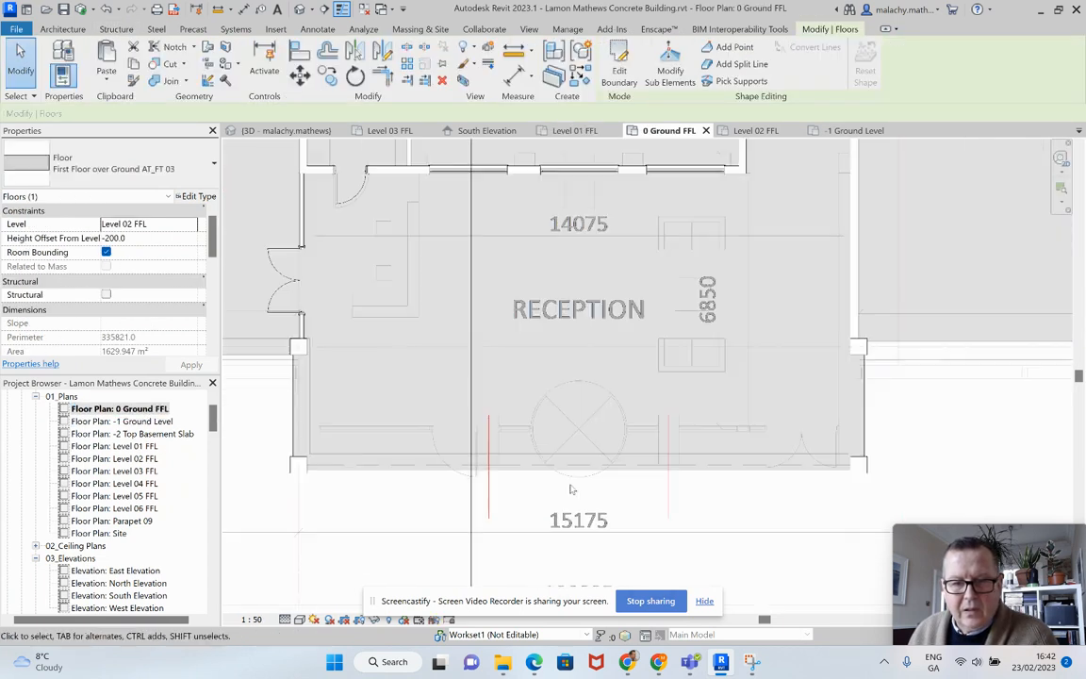
{"action": "scroll", "coordinate": [570, 489], "scroll_direction": "down", "scroll_amount": 1}
{"action": "middle_click_drag", "start_coordinate": [593, 492], "coordinate": [635, 456]}
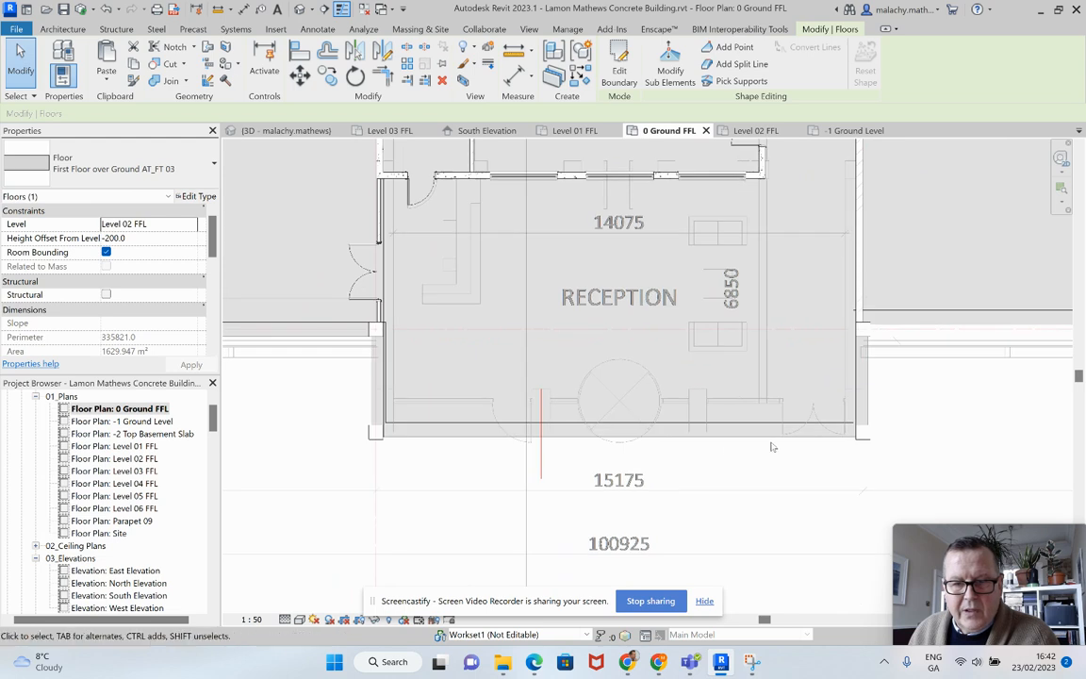
Step: Copy the 450 x 450mm corner column at the reception's front edge to two intermediate positions either side of the revolving door
{"action": "left_click", "coordinate": [863, 433]}
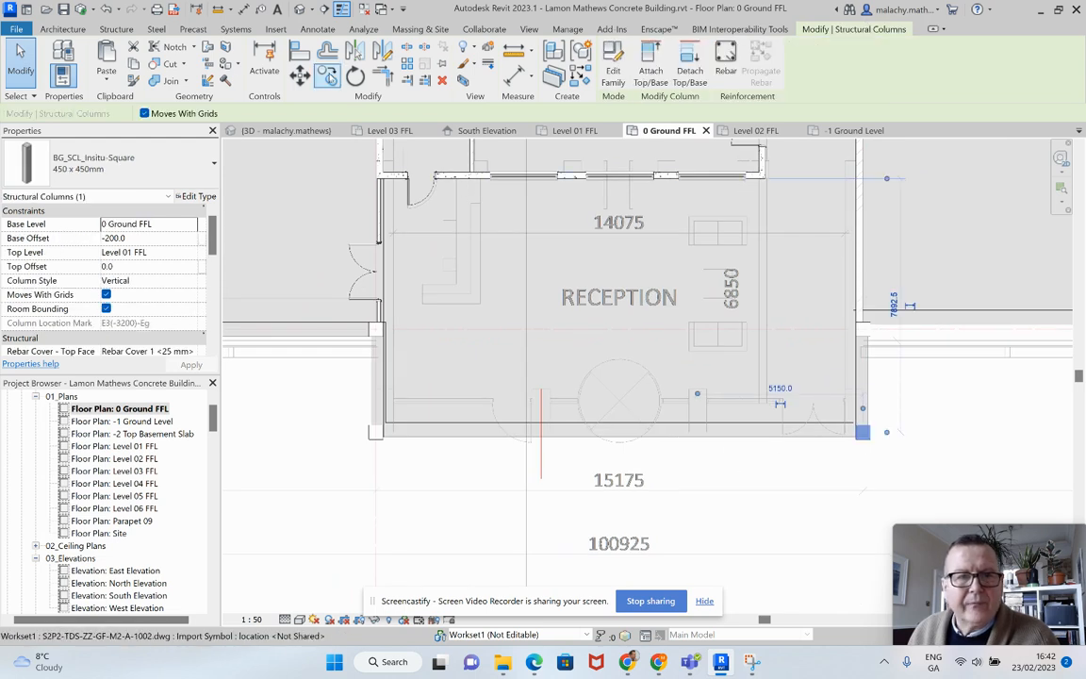
{"action": "key", "text": "m"}
{"action": "key", "text": "v"}
{"action": "left_click", "coordinate": [865, 435]}
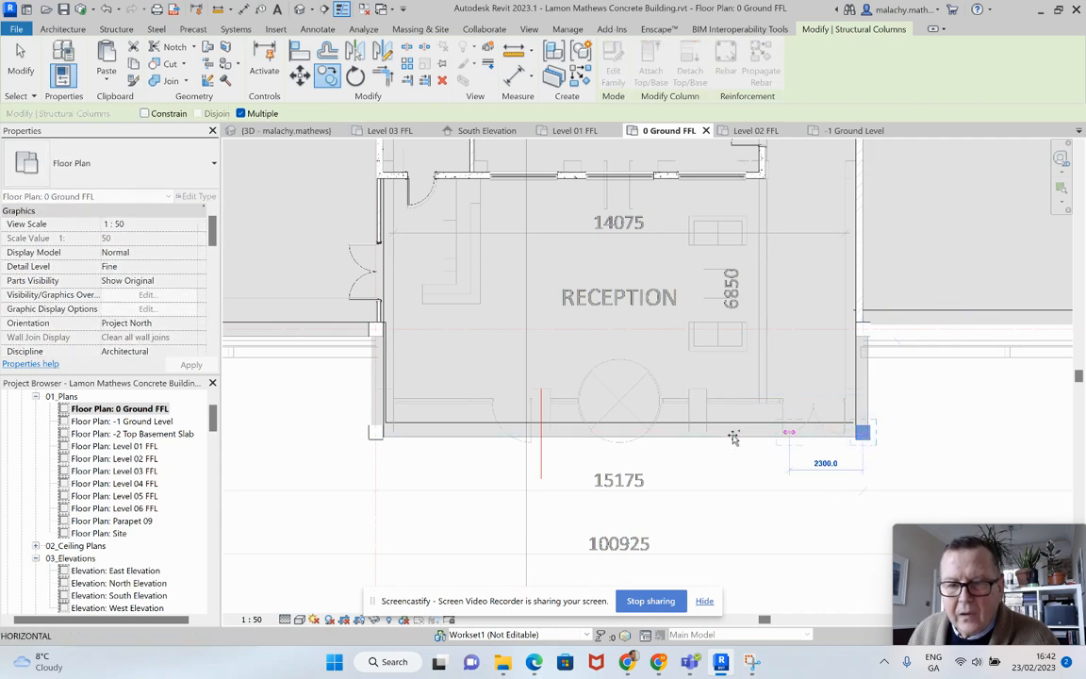
{"action": "left_click", "coordinate": [695, 431]}
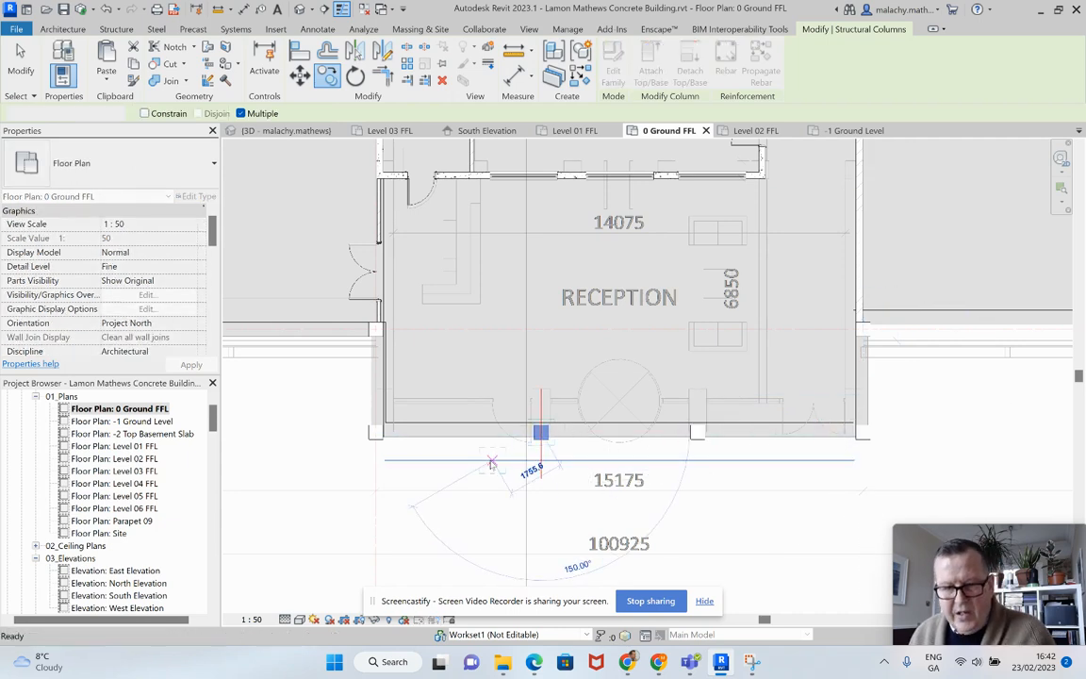
{"action": "left_click", "coordinate": [507, 450]}
Step: Switch to the elevation PDF in the browser and examine the atrium's columns and openings on the South East Elevation
{"action": "mouse_move", "coordinate": [1015, 597]}
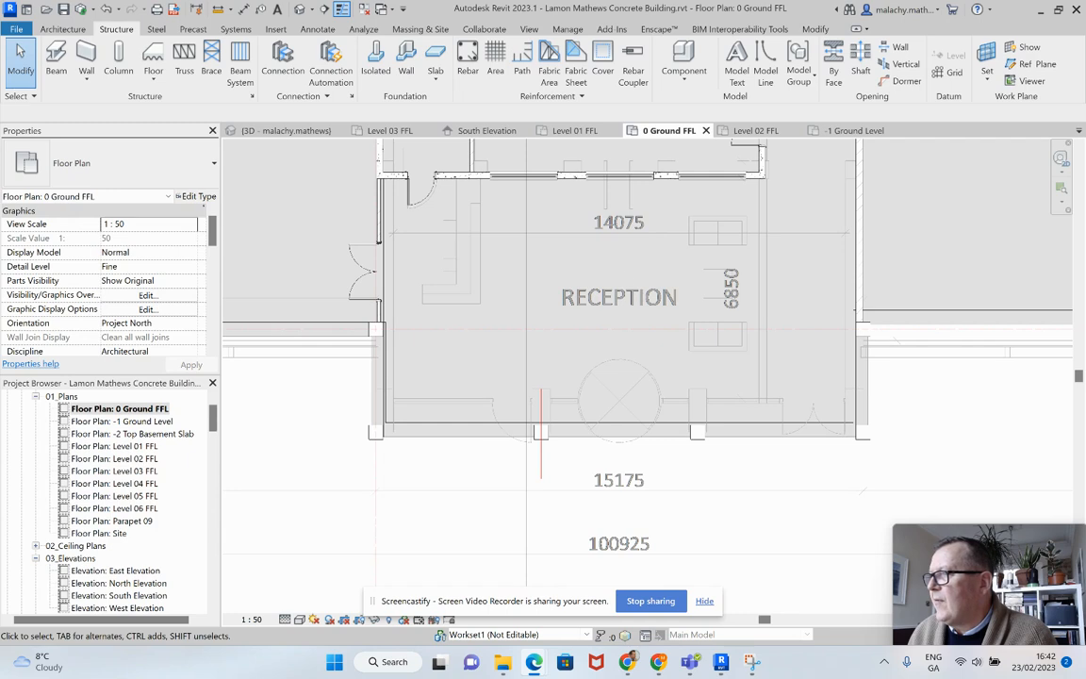
{"action": "key", "text": "alt+Tab"}
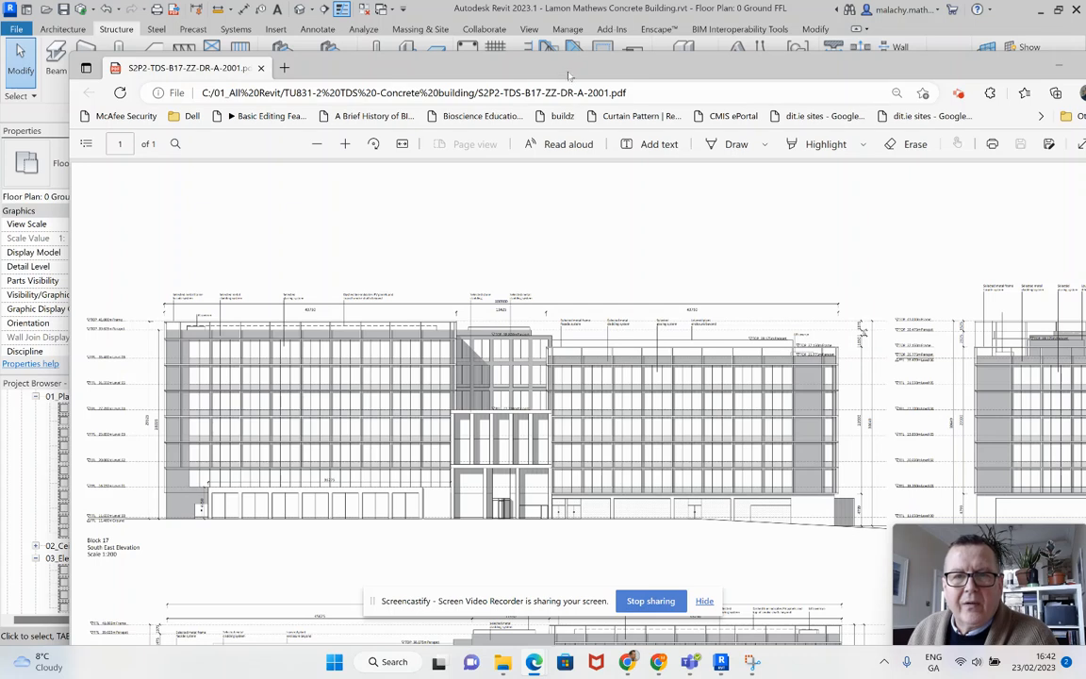
{"action": "left_click_drag", "start_coordinate": [556, 66], "coordinate": [1085, 247]}
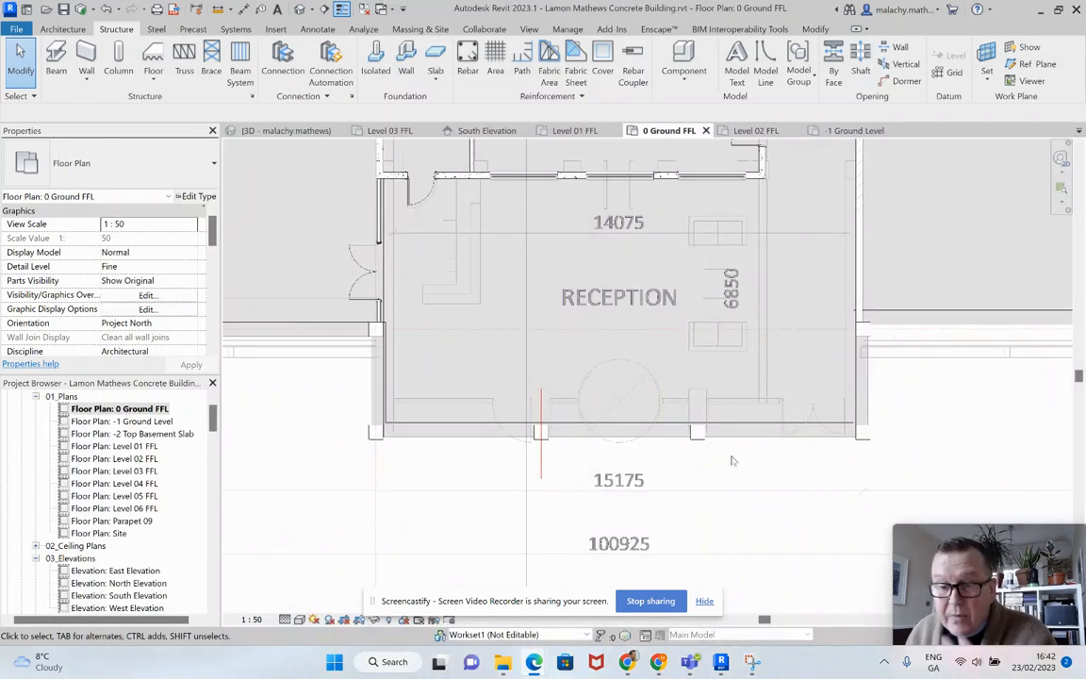
Step: In the 3D view, copy the front corner's Level 01 to Level 02 column onto the tops of the two intermediate reception columns
{"action": "left_click", "coordinate": [283, 130]}
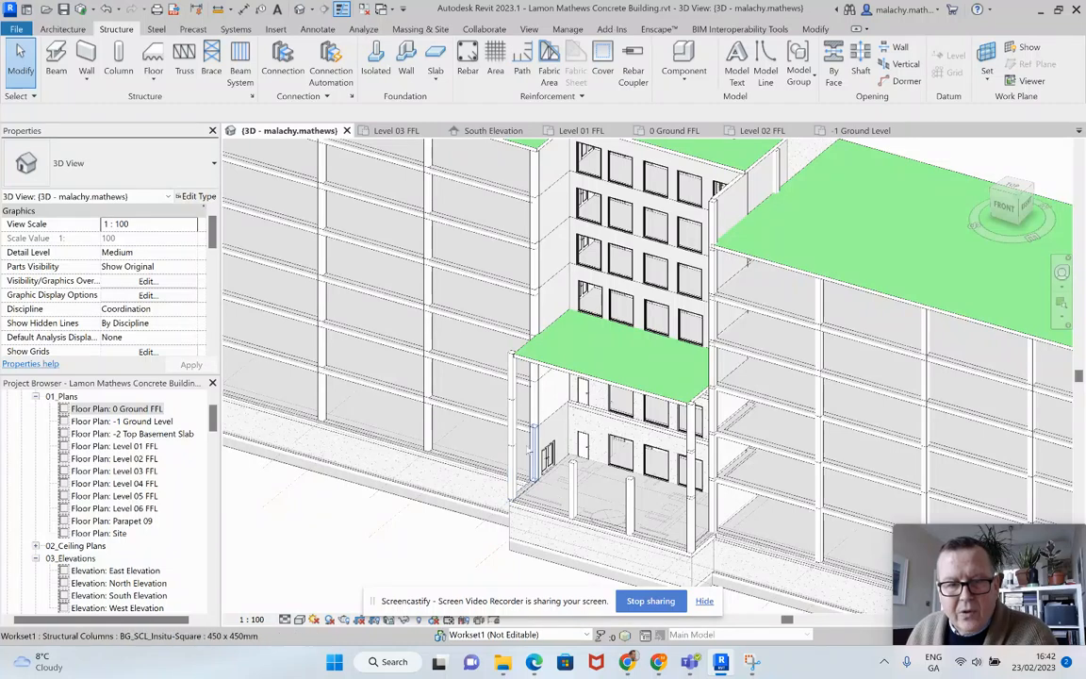
{"action": "left_click", "coordinate": [512, 435]}
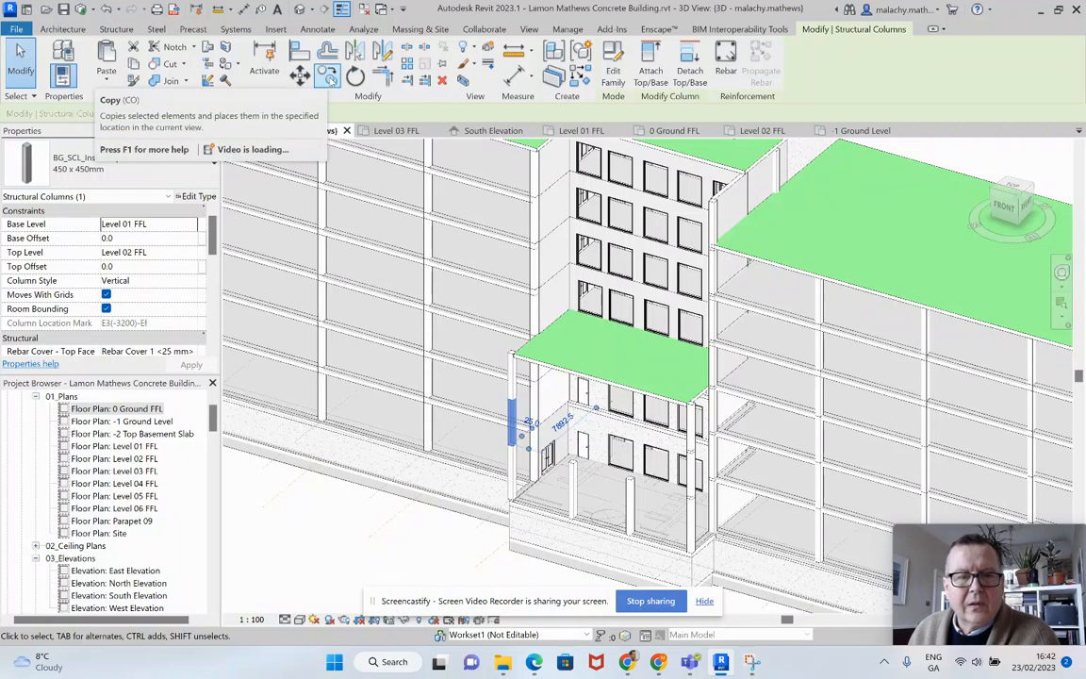
{"action": "left_click", "coordinate": [327, 75]}
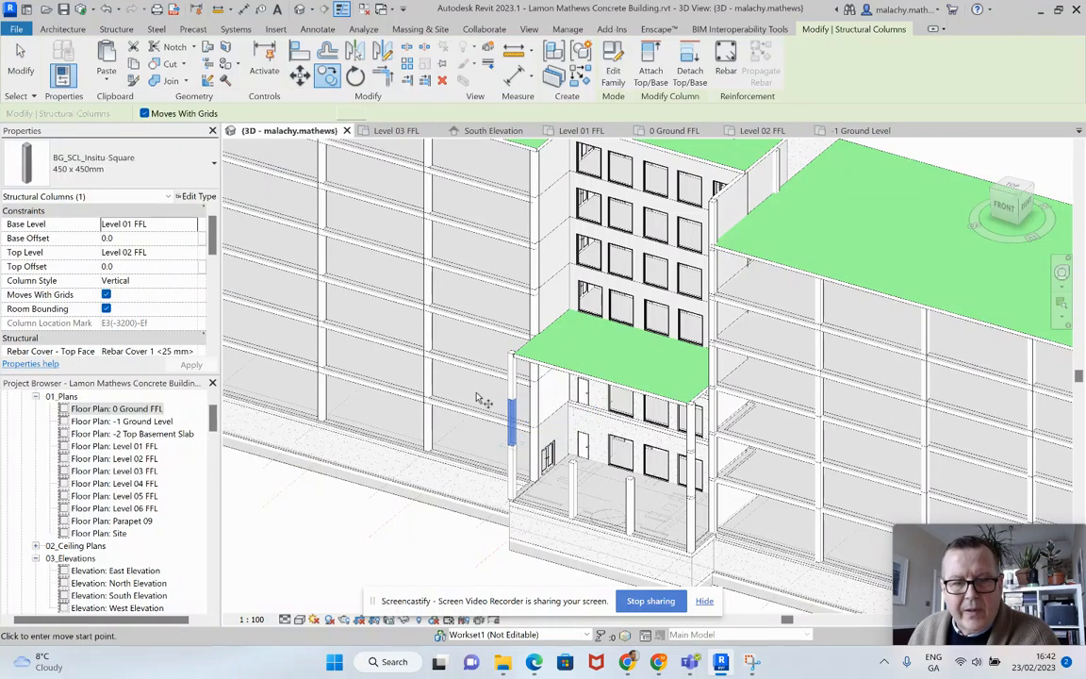
{"action": "scroll", "coordinate": [510, 509], "scroll_direction": "up", "scroll_amount": 5}
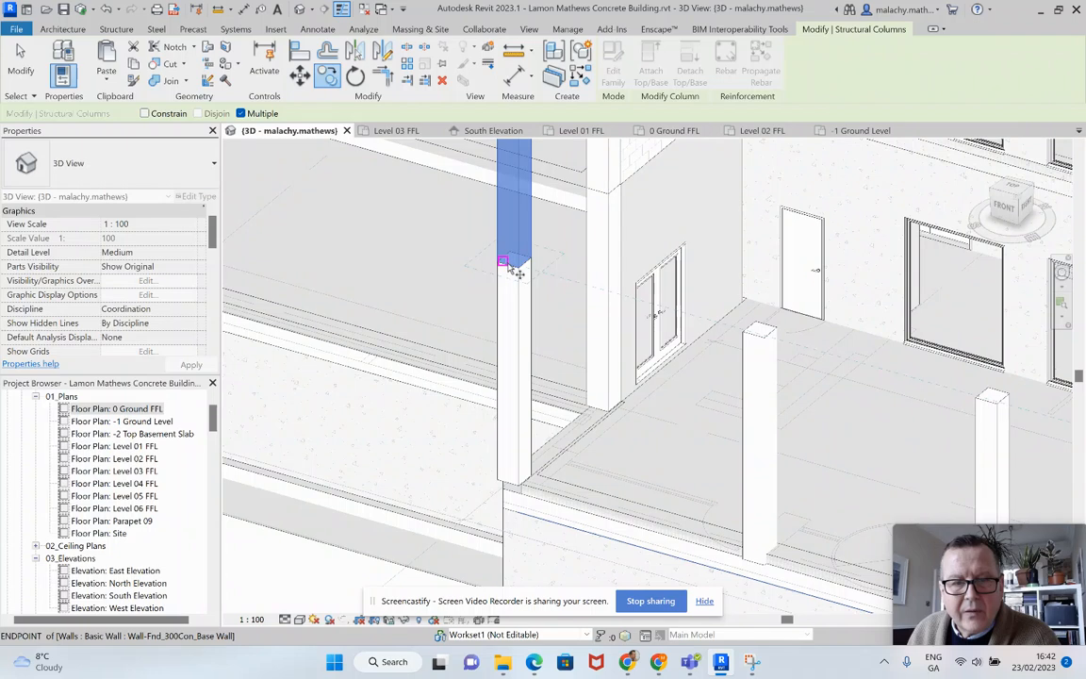
{"action": "left_click", "coordinate": [509, 267]}
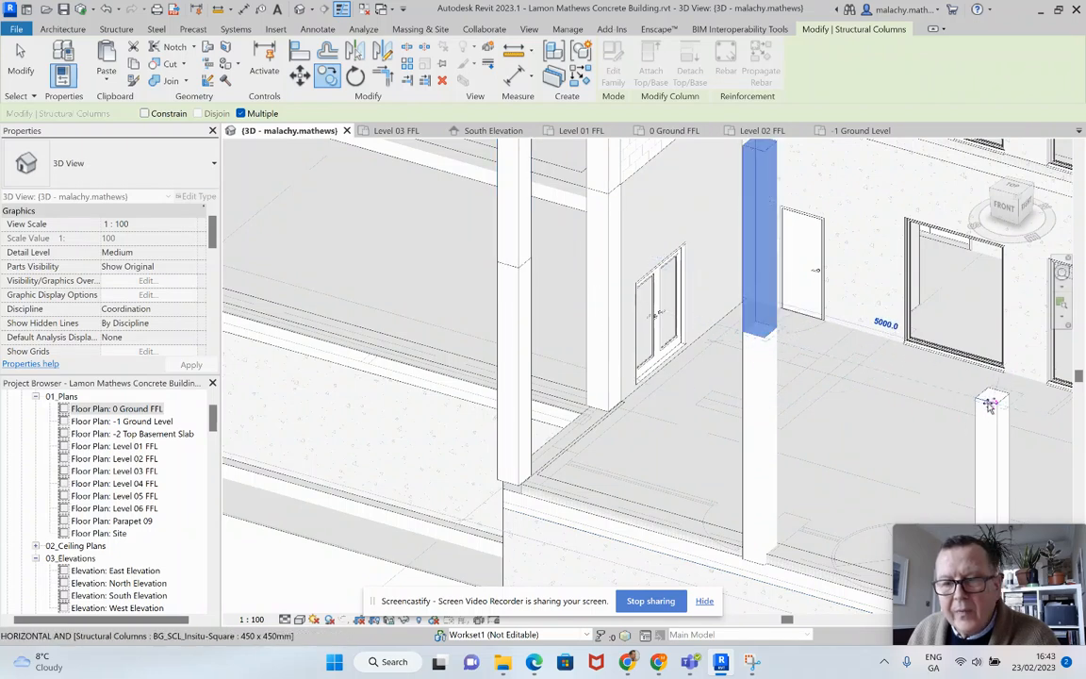
{"action": "key", "text": "Escape"}
{"action": "key", "text": "Escape"}
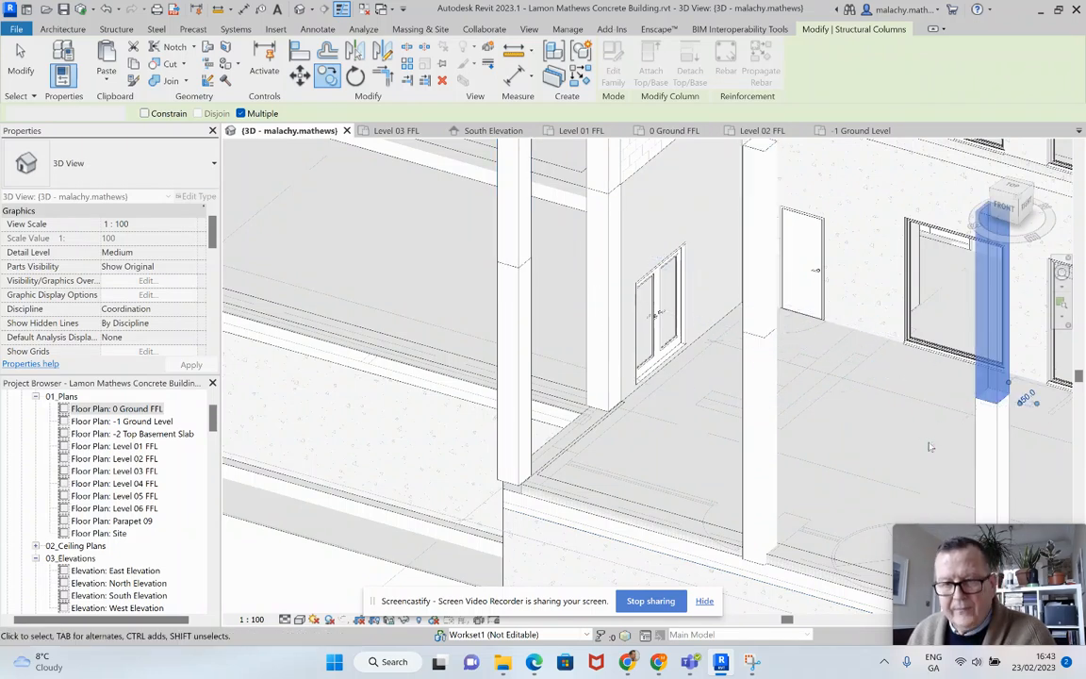
{"action": "scroll", "coordinate": [924, 447], "scroll_direction": "down", "scroll_amount": 3}
{"action": "middle_click_drag", "start_coordinate": [751, 423], "coordinate": [641, 482]}
{"action": "scroll", "coordinate": [642, 483], "scroll_direction": "up", "scroll_amount": 1}
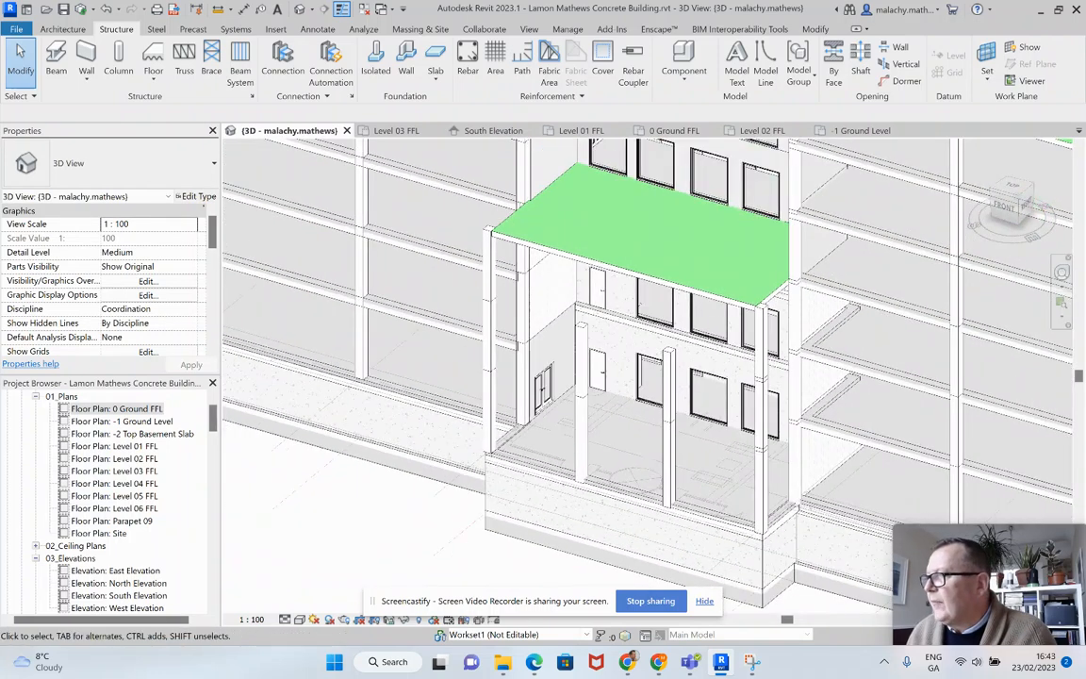
Step: Consult the South East Elevation PDF, and load the Concrete - Rectangular Beam family from the UK library's Structural Framing Concrete folder for the Beam tool
{"action": "key", "text": "alt+Tab"}
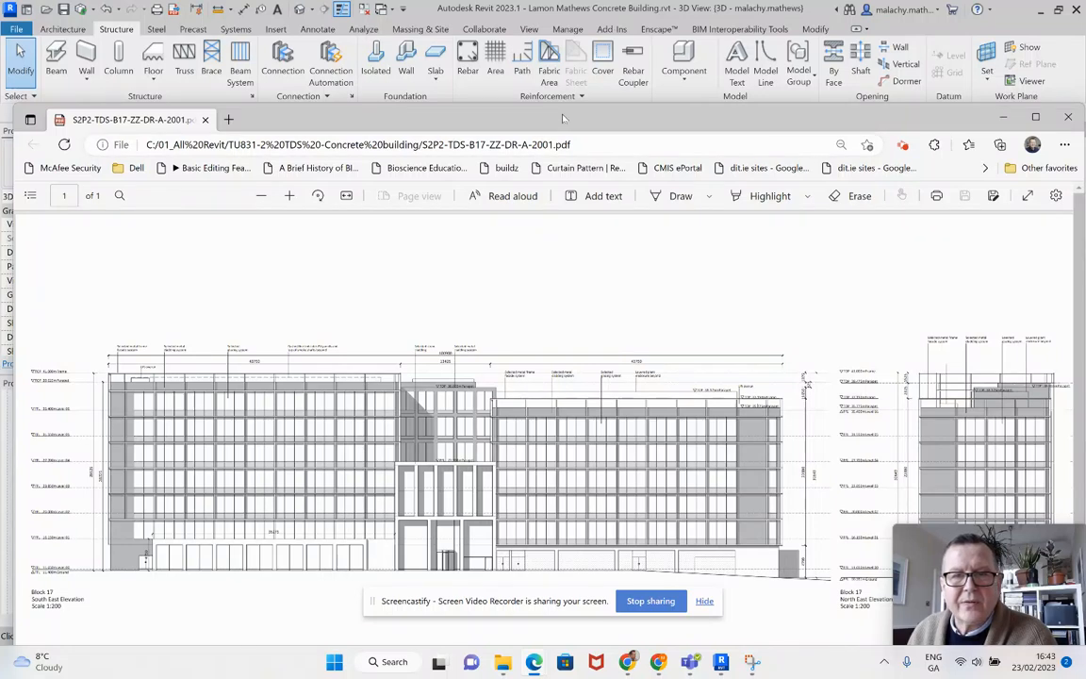
{"action": "key", "text": "alt+Tab"}
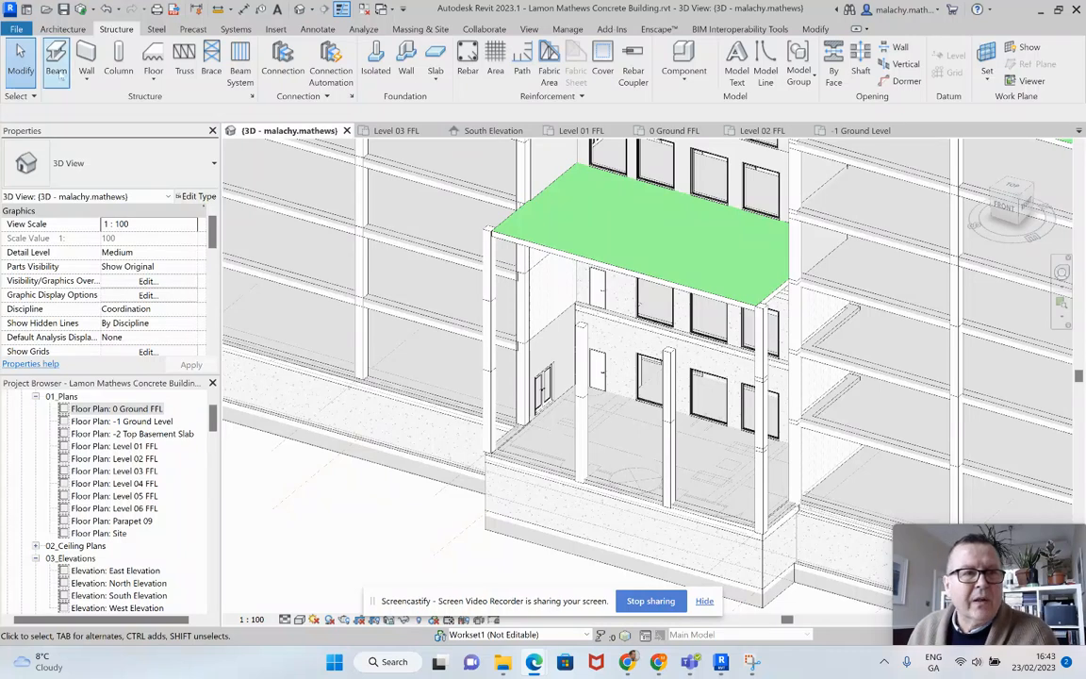
{"action": "left_click", "coordinate": [57, 66]}
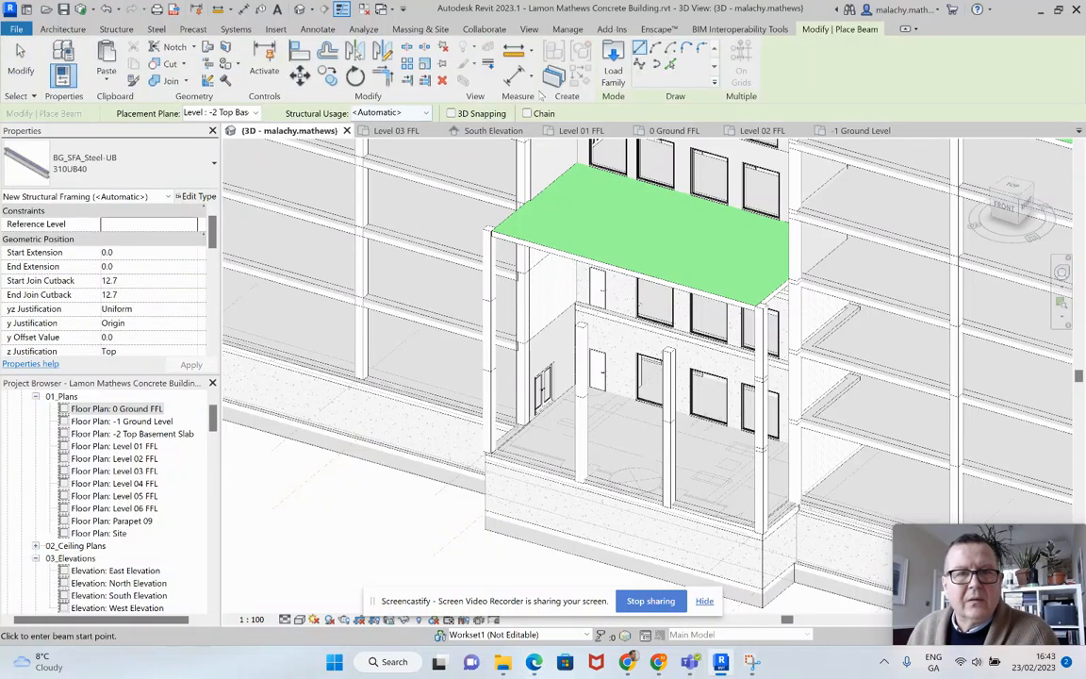
{"action": "left_click", "coordinate": [617, 79]}
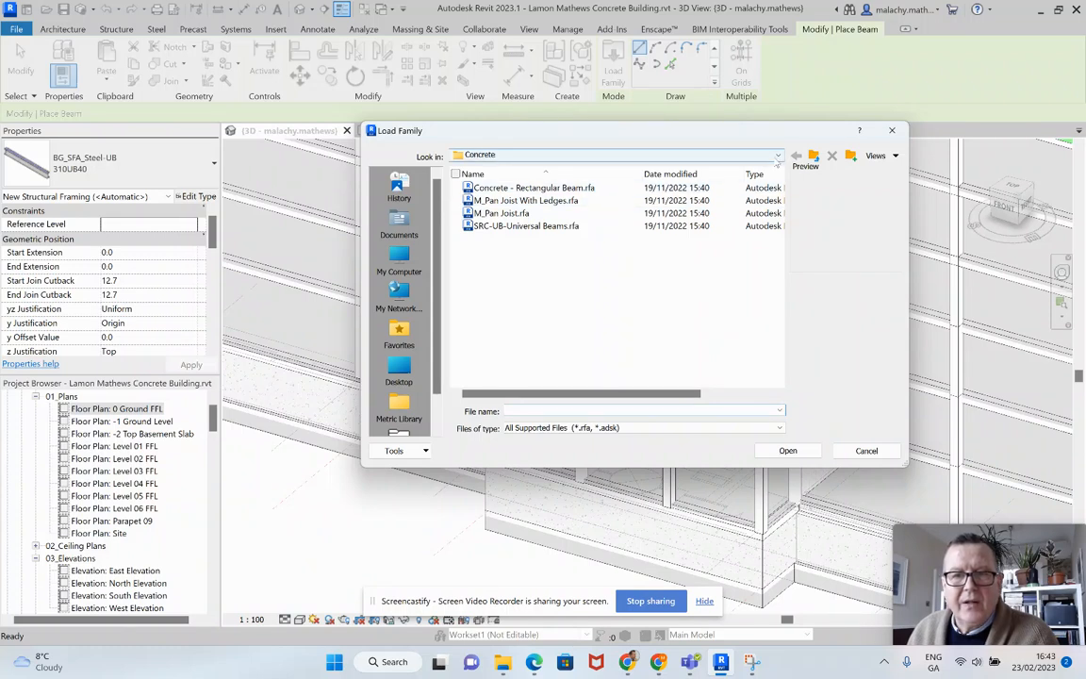
{"action": "left_click", "coordinate": [608, 155]}
{"action": "left_click", "coordinate": [521, 213]}
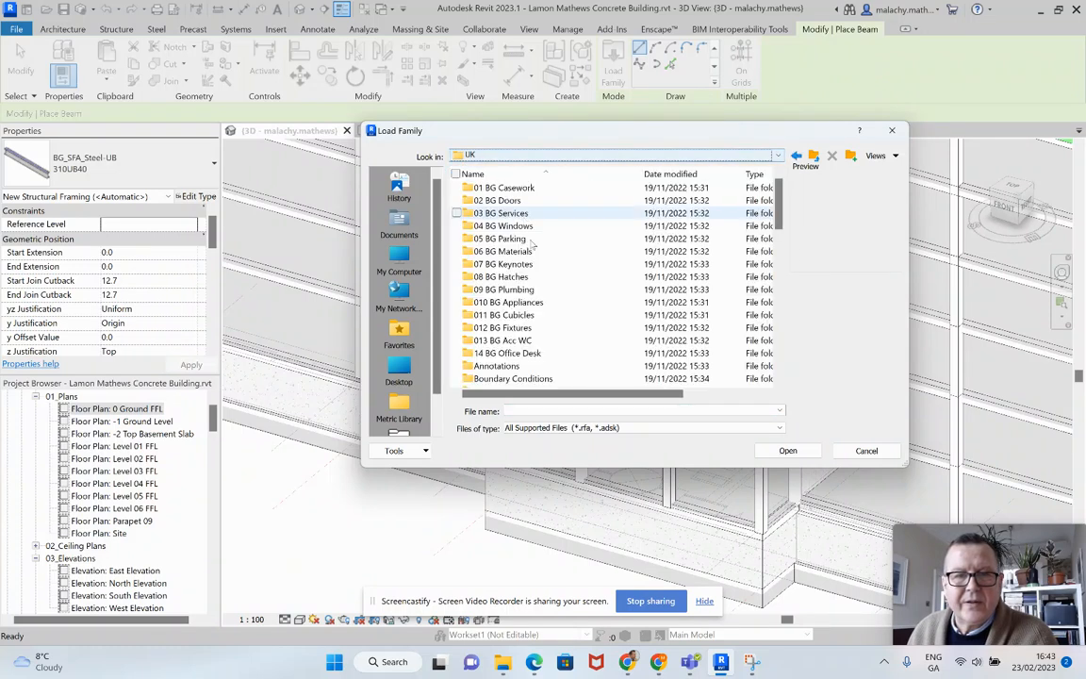
{"action": "scroll", "coordinate": [530, 318], "scroll_direction": "down", "scroll_amount": 10}
{"action": "scroll", "coordinate": [530, 318], "scroll_direction": "down", "scroll_amount": 6}
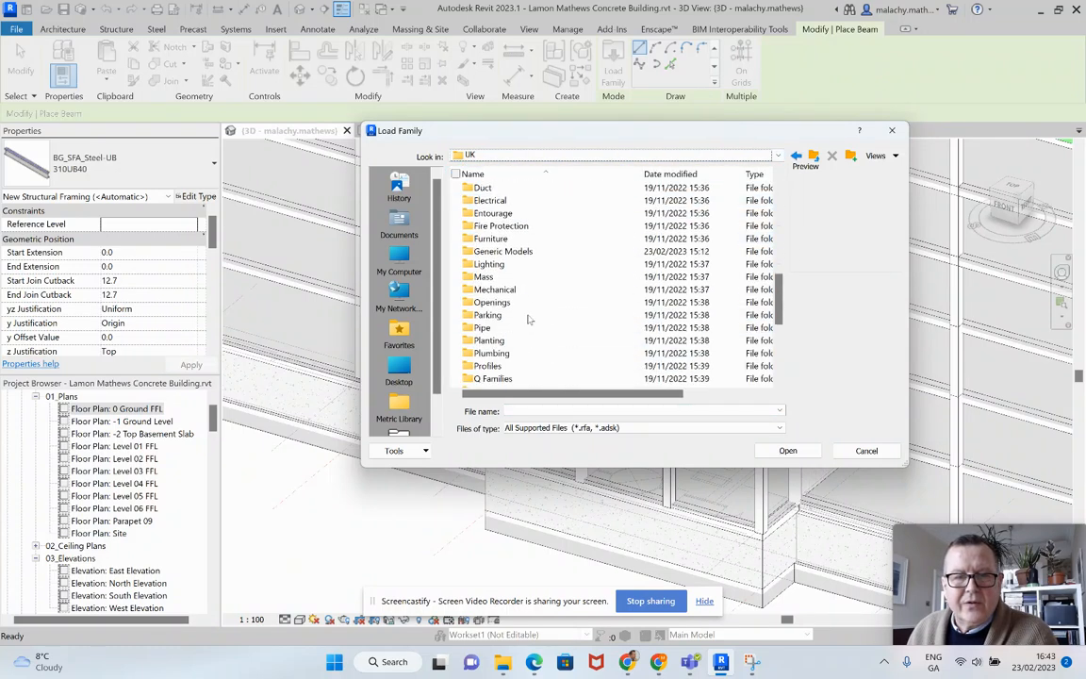
{"action": "left_click", "coordinate": [521, 317]}
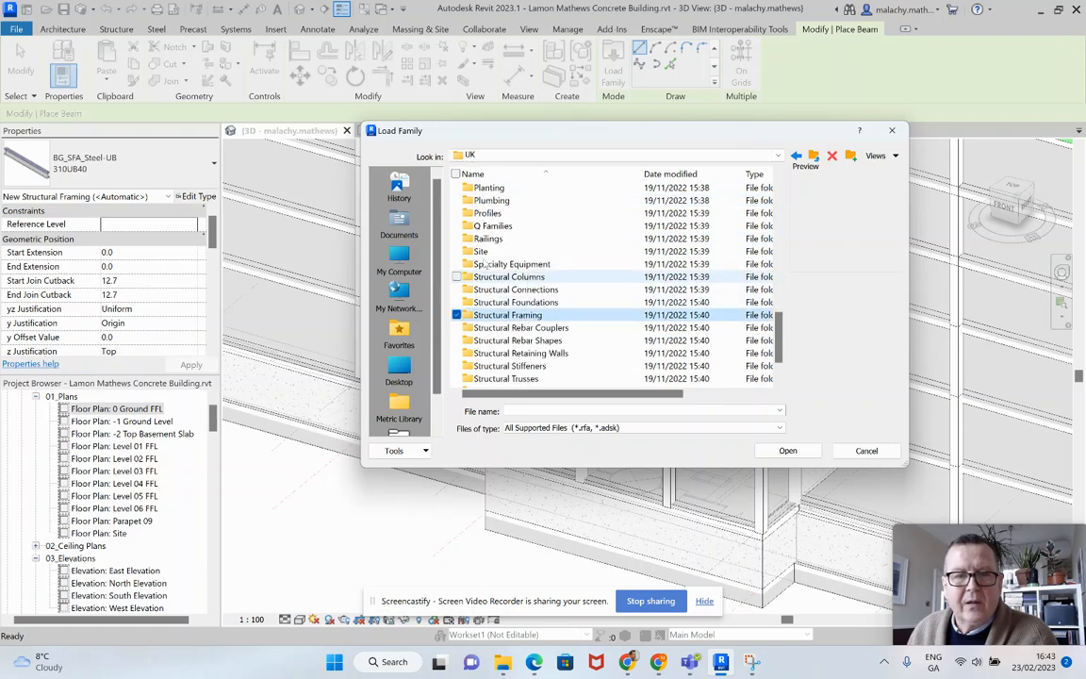
{"action": "double_click", "coordinate": [540, 317]}
{"action": "double_click", "coordinate": [500, 188]}
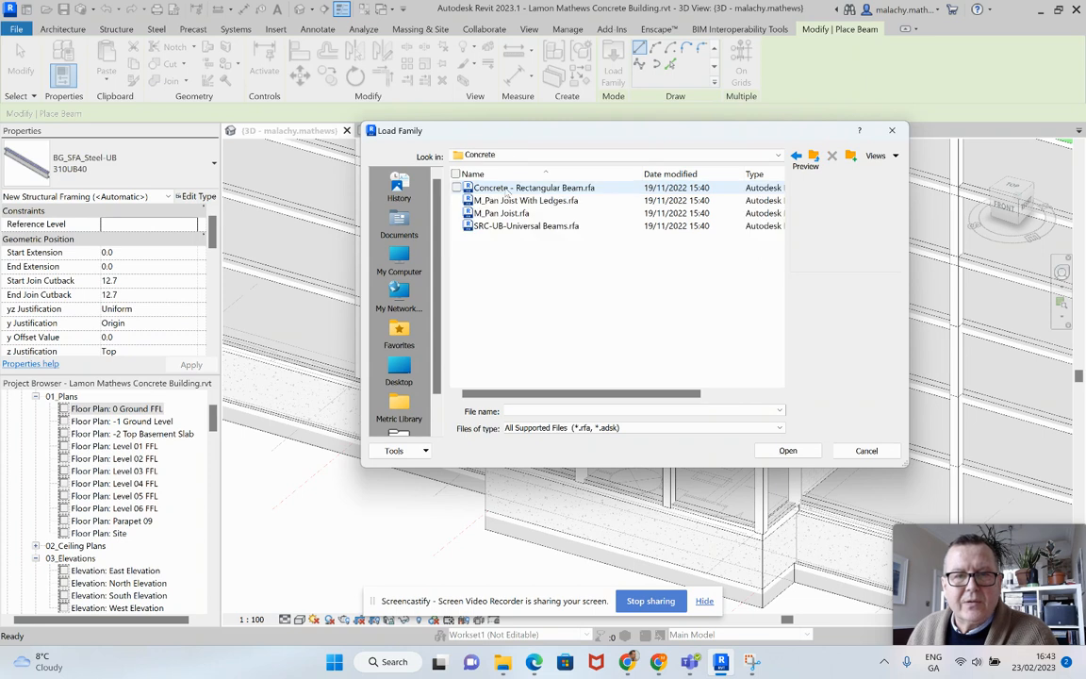
{"action": "left_click", "coordinate": [528, 188]}
{"action": "left_click", "coordinate": [788, 450]}
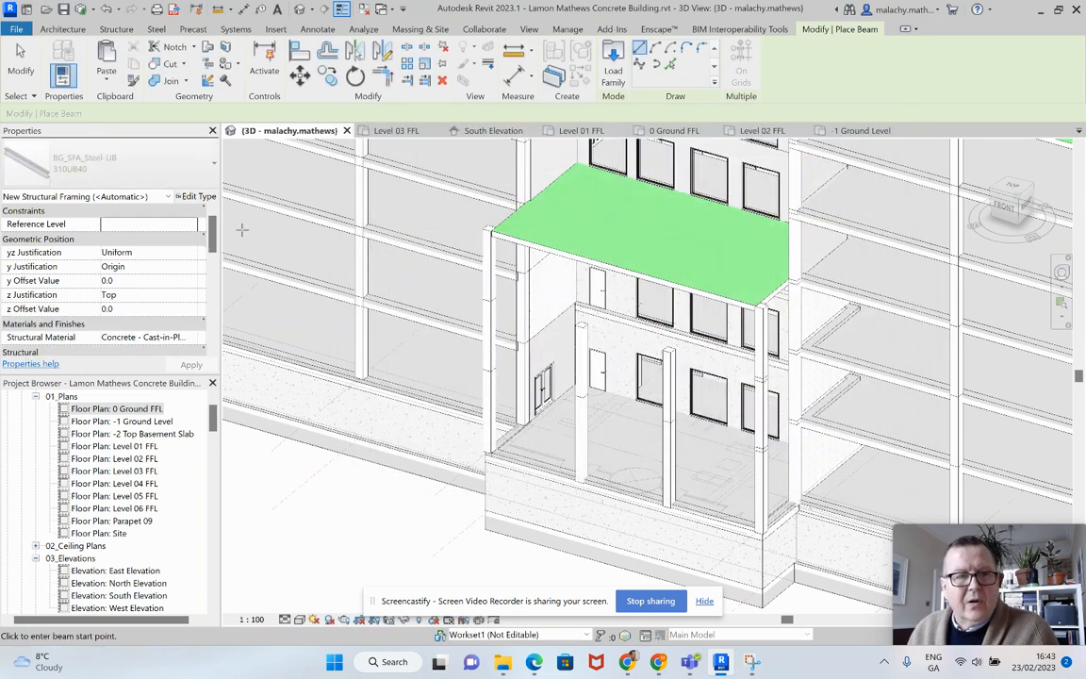
Step: Duplicate the 400 x 800mm rectangular beam type as 450 x 450, setting b to 450 and h to match the type name
{"action": "left_click", "coordinate": [195, 196]}
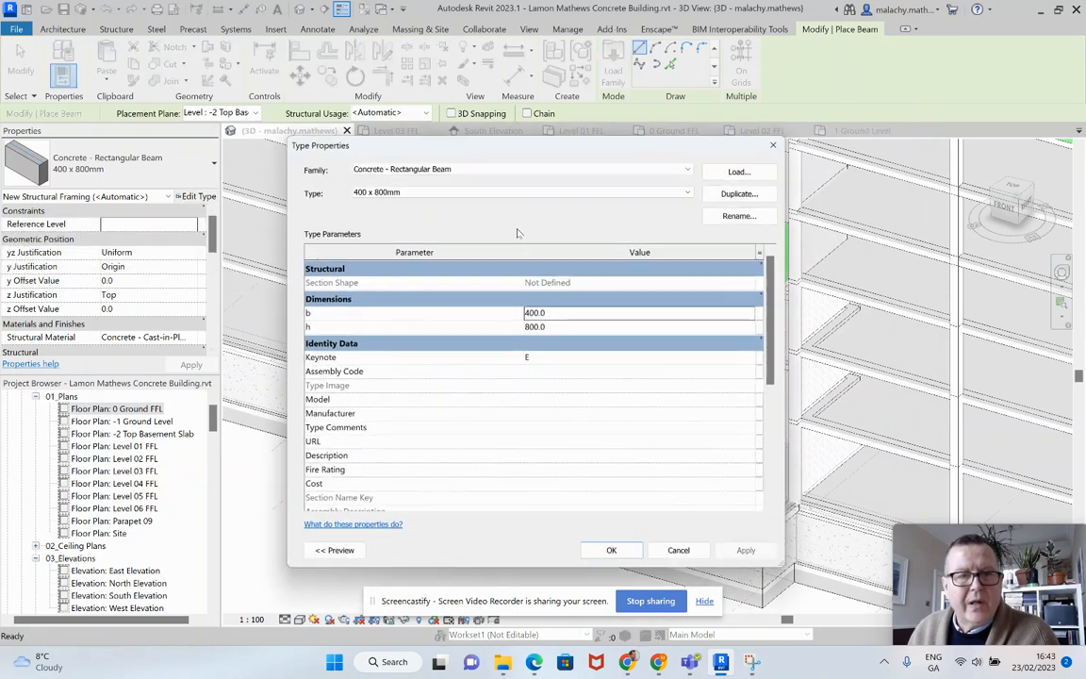
{"action": "left_click", "coordinate": [740, 194]}
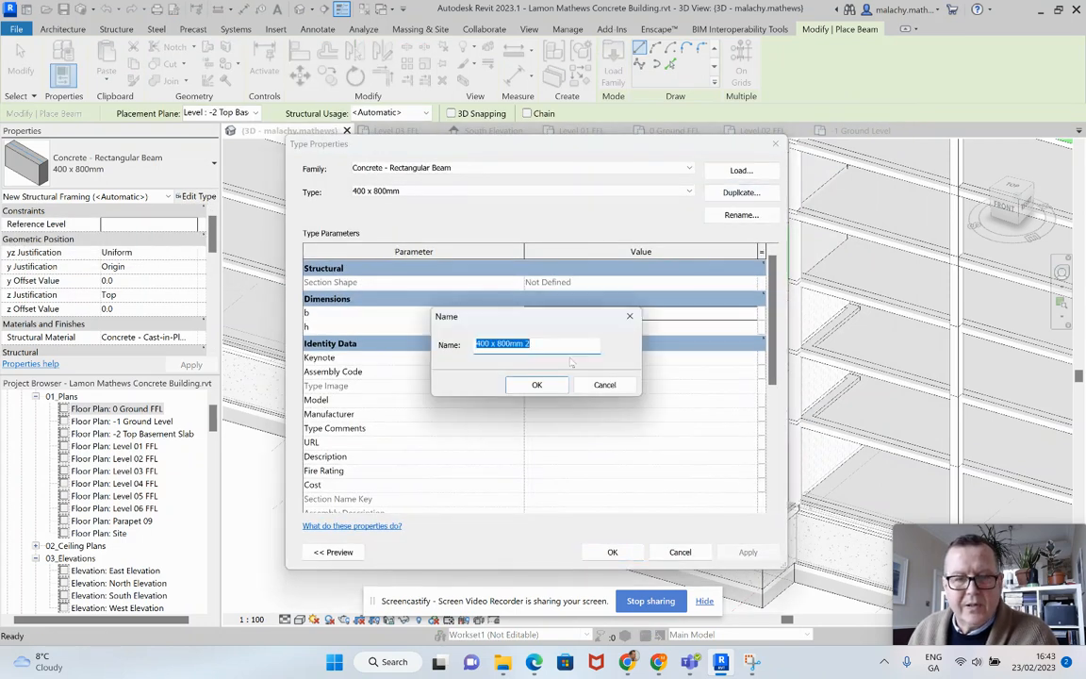
{"action": "type", "text": "450 x 450"}
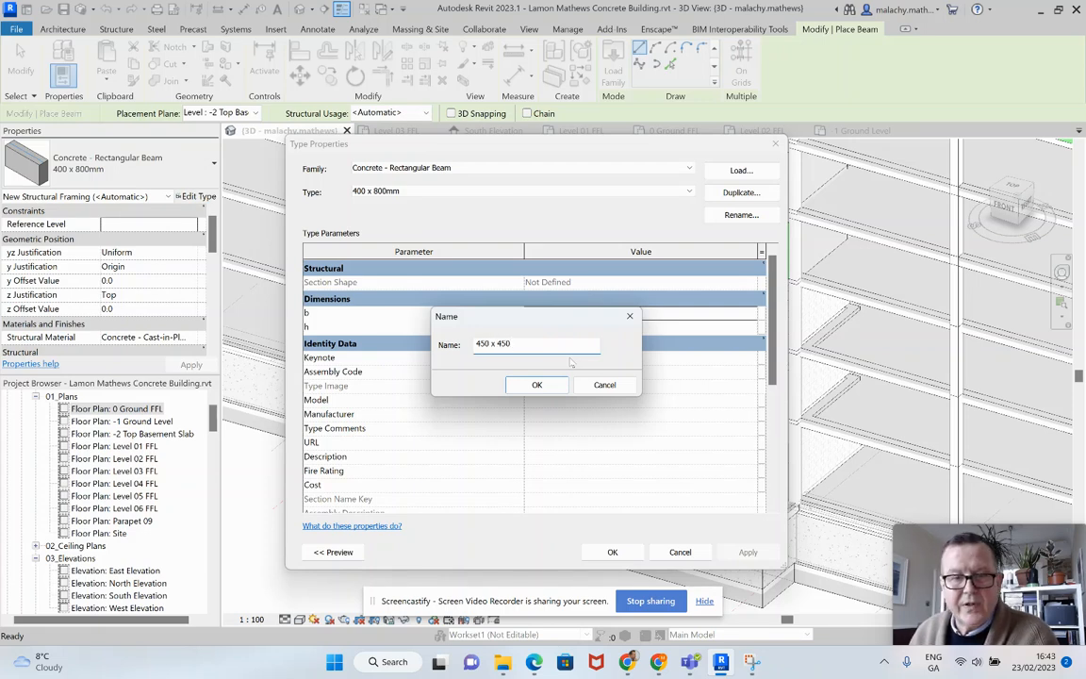
{"action": "key", "text": "Return"}
{"action": "left_click", "coordinate": [570, 304]}
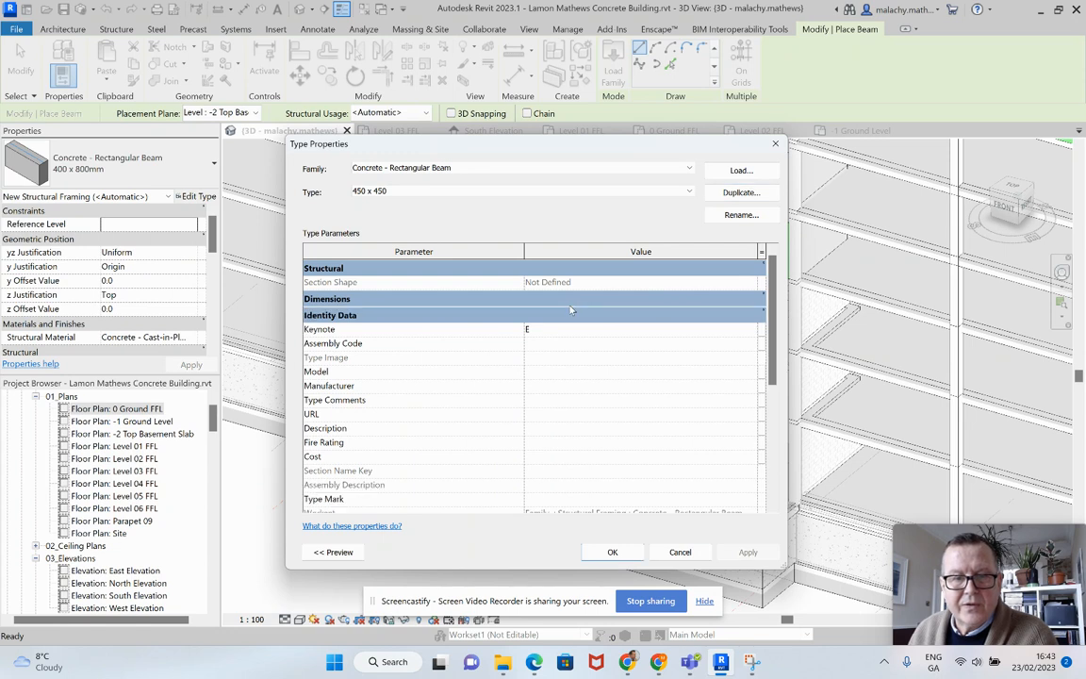
{"action": "left_click", "coordinate": [761, 299]}
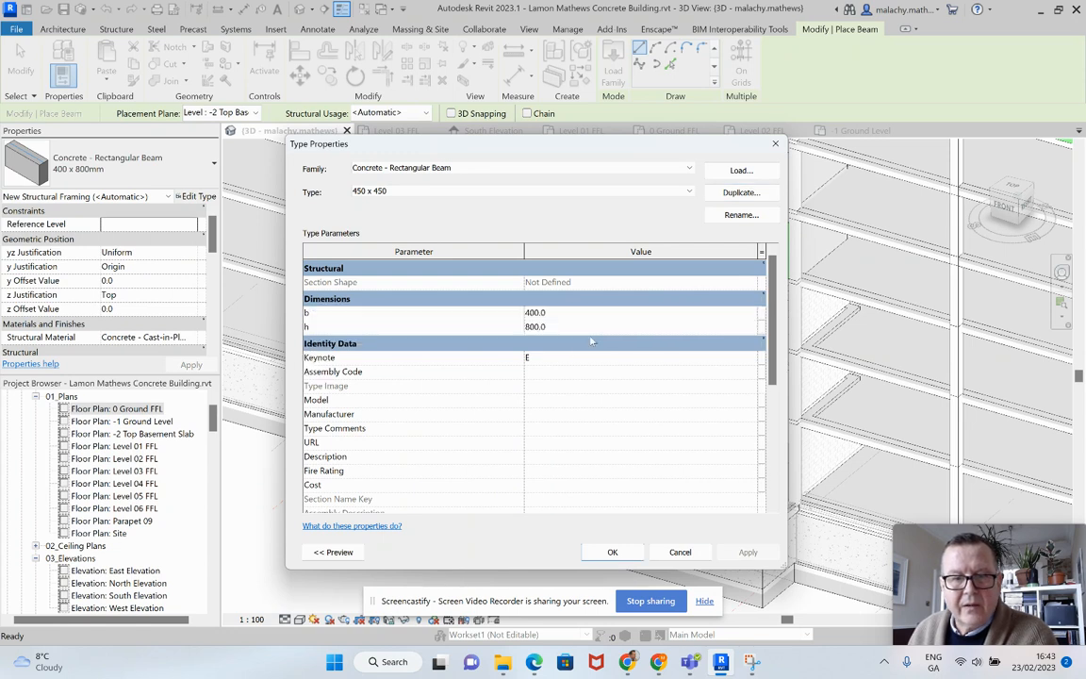
{"action": "left_click", "coordinate": [566, 314]}
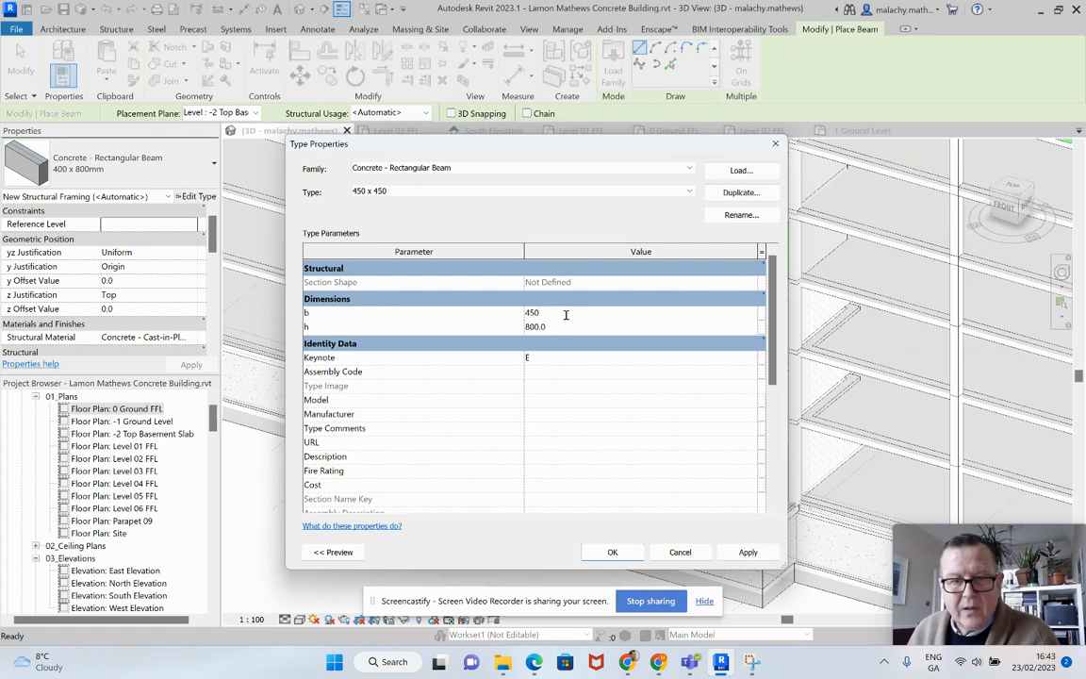
{"action": "left_click", "coordinate": [559, 328]}
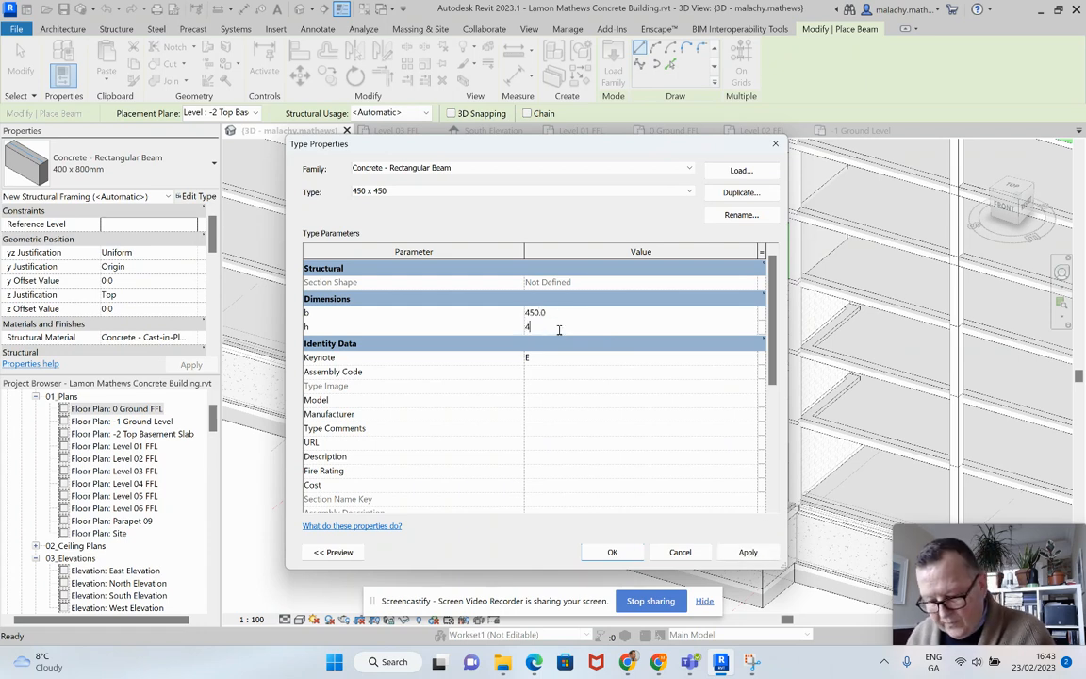
{"action": "left_click", "coordinate": [612, 551]}
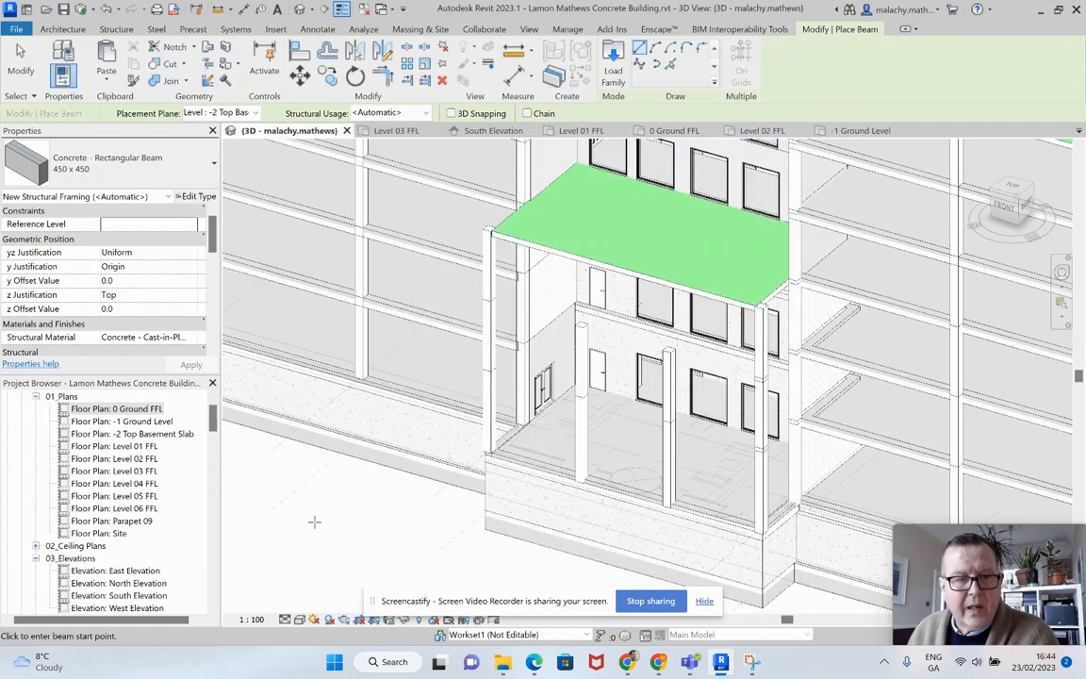
Step: In the Level 01 FFL plan, place a 450 x 450 beam from the building's left corner column to the reception's left front column
{"action": "double_click", "coordinate": [132, 446]}
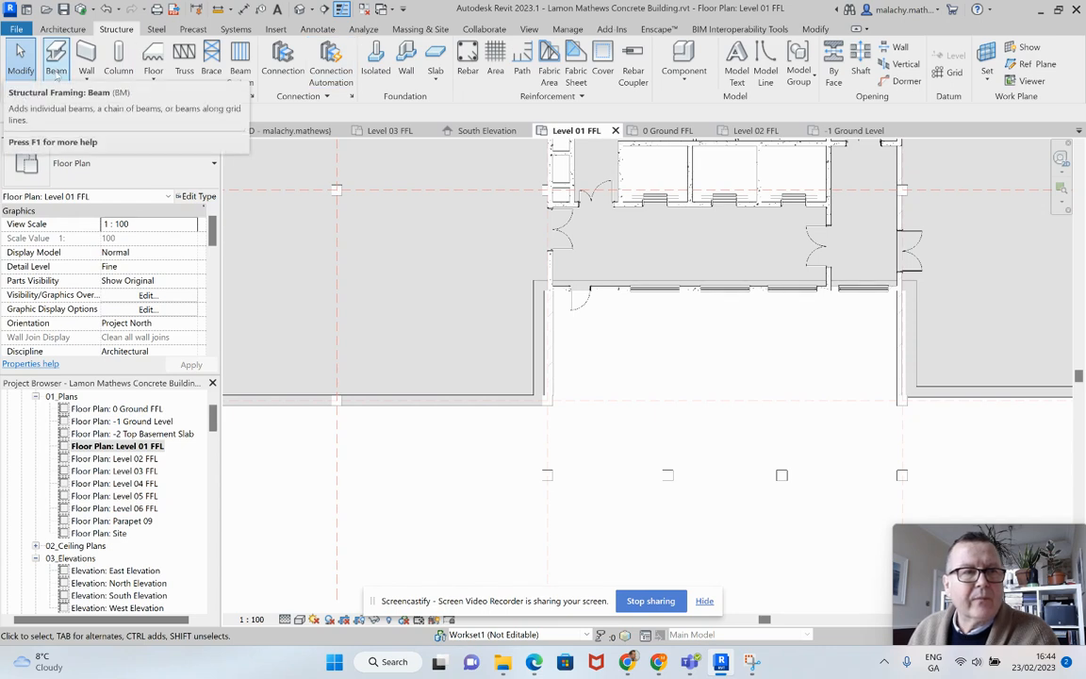
{"action": "left_click", "coordinate": [56, 71]}
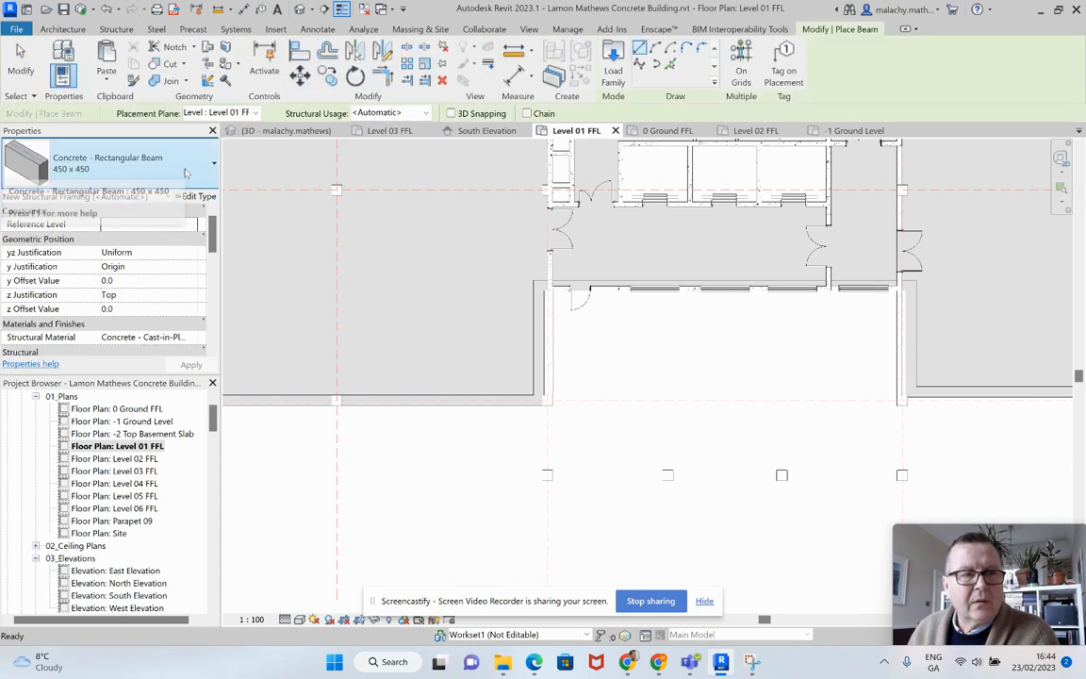
{"action": "scroll", "coordinate": [535, 451], "scroll_direction": "up", "scroll_amount": 2}
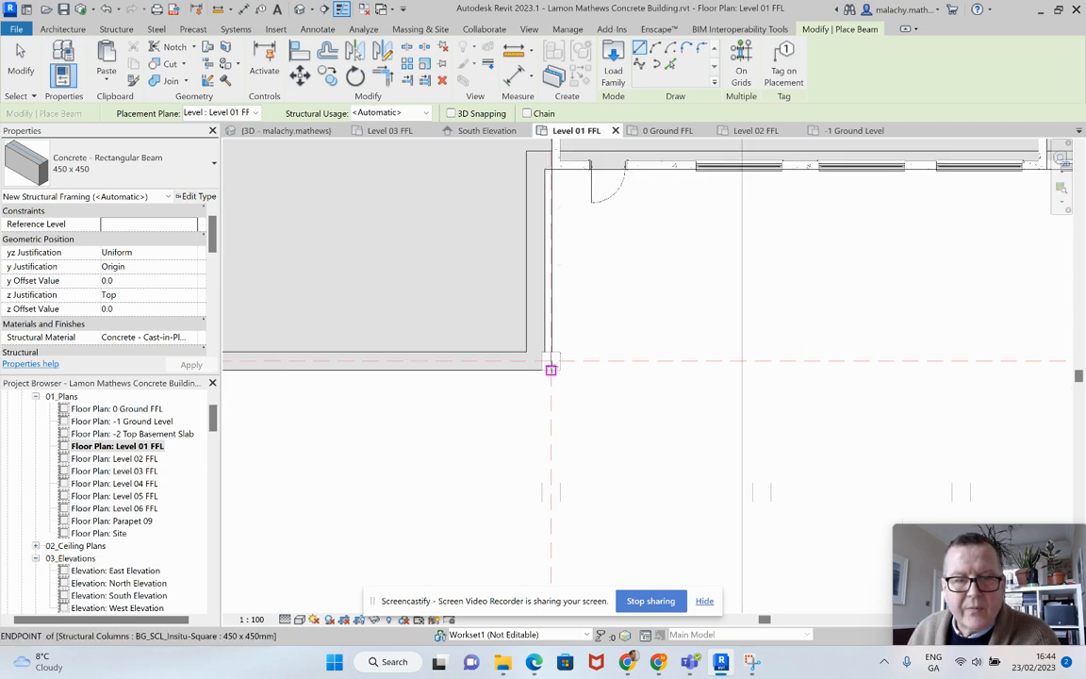
{"action": "left_click", "coordinate": [551, 362]}
{"action": "left_click", "coordinate": [552, 491]}
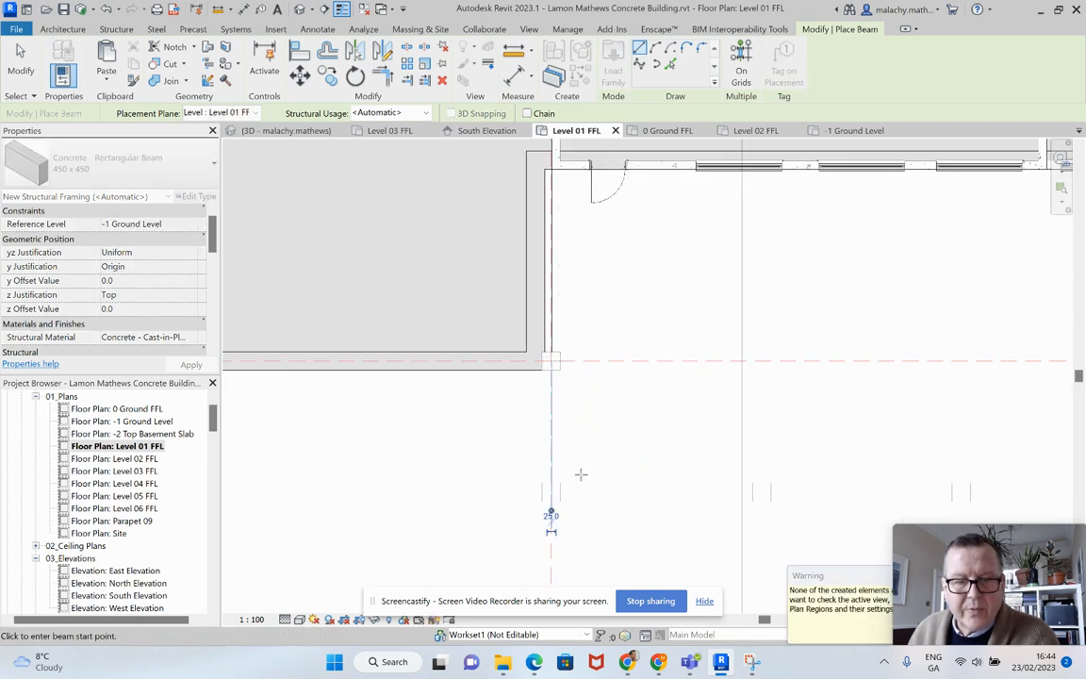
Step: Place 450 x 450 beams at Level 01 along the reception front and back to the building's right corner column, and review them in 3D
{"action": "left_click", "coordinate": [550, 491]}
{"action": "scroll", "coordinate": [566, 490], "scroll_direction": "down", "scroll_amount": 3}
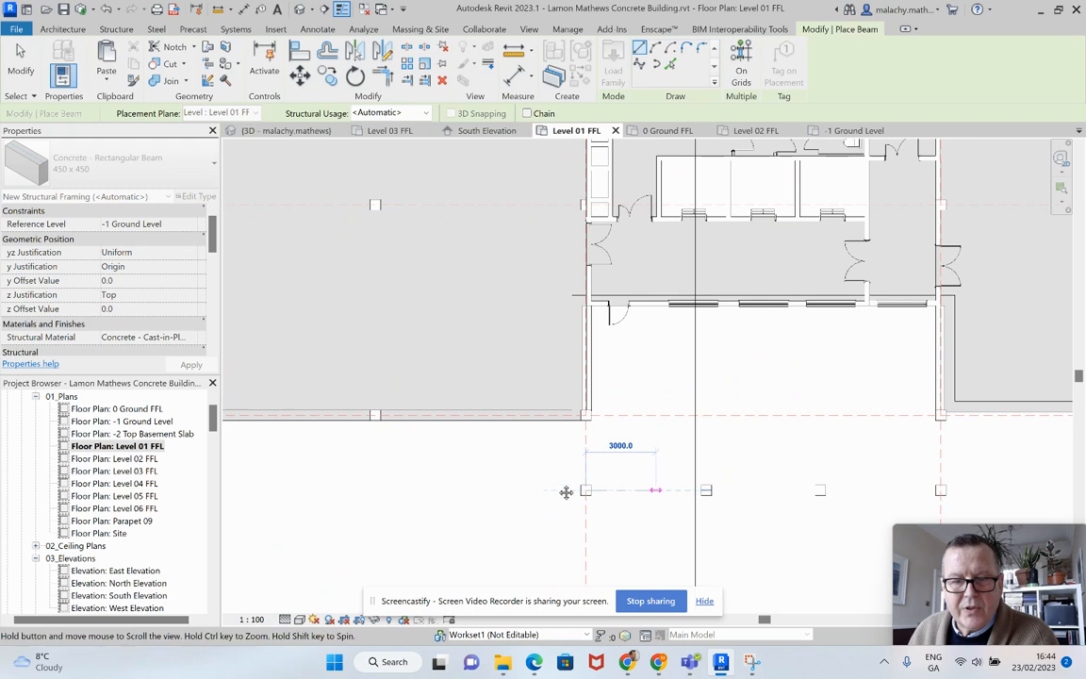
{"action": "left_click", "coordinate": [773, 484]}
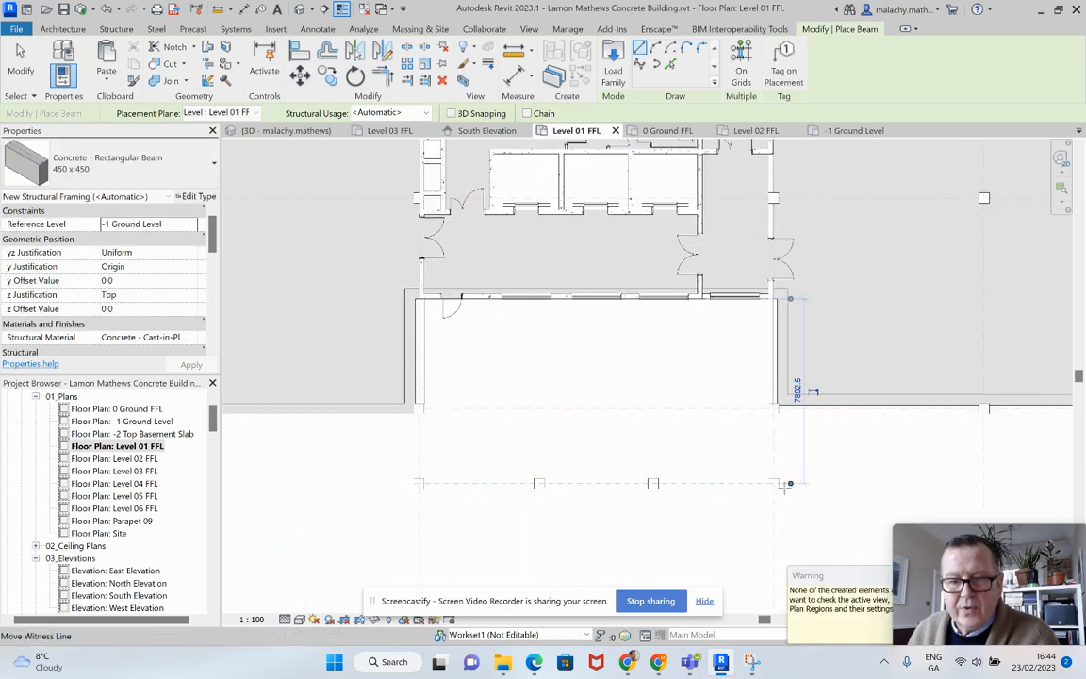
{"action": "left_click", "coordinate": [773, 482]}
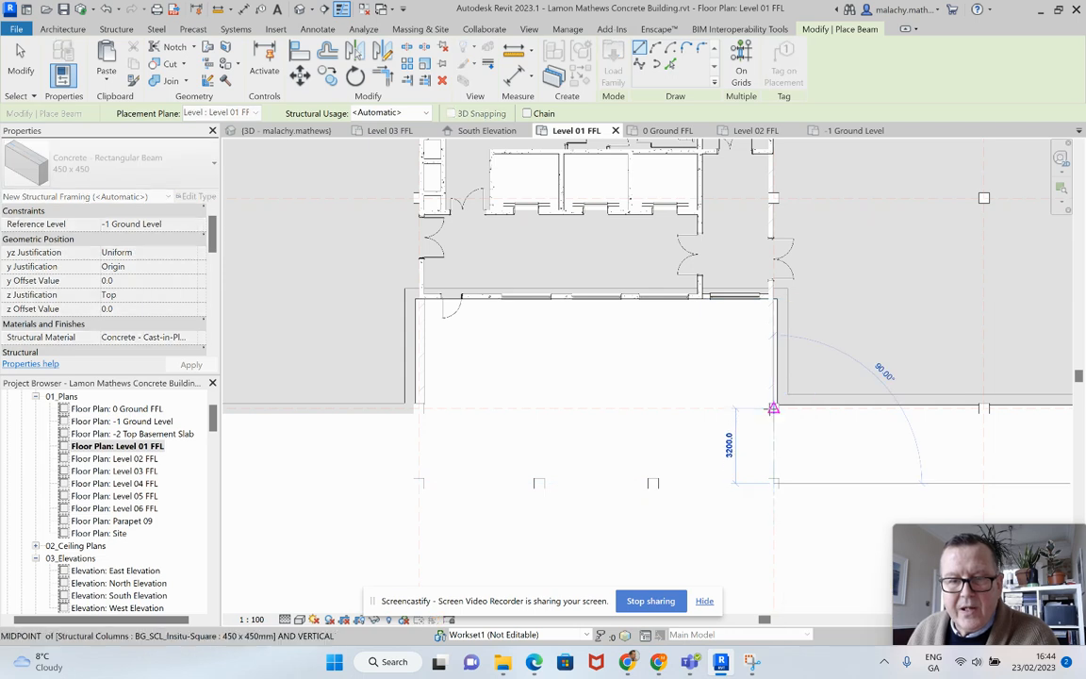
{"action": "left_click", "coordinate": [772, 408]}
{"action": "key", "text": "Escape"}
{"action": "key", "text": "Escape"}
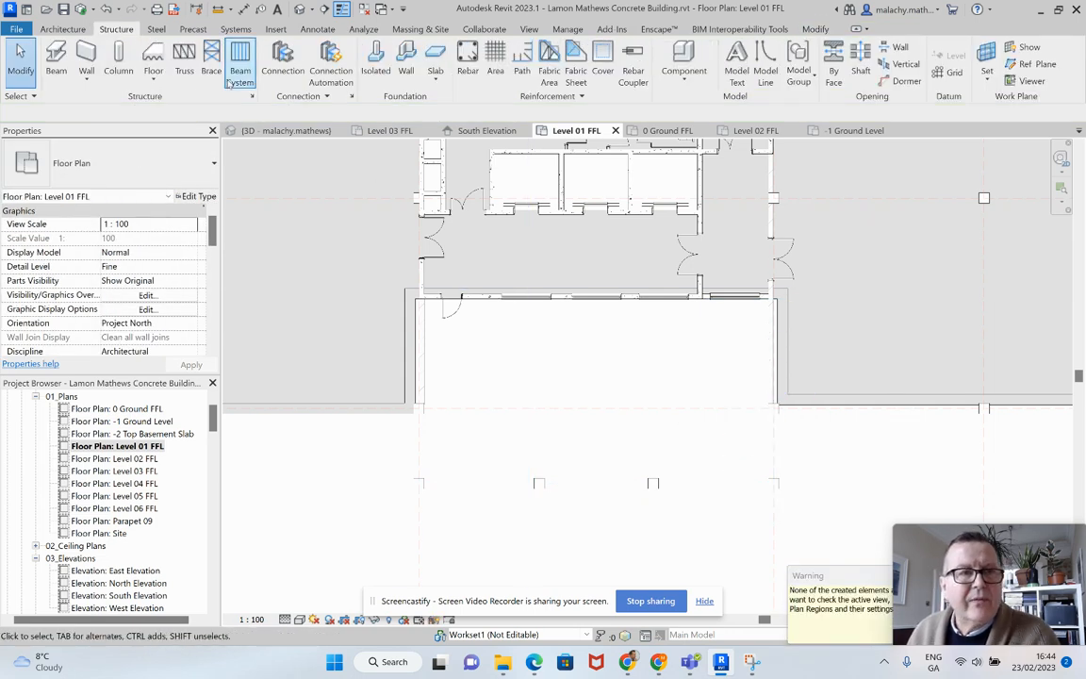
{"action": "left_click", "coordinate": [310, 132]}
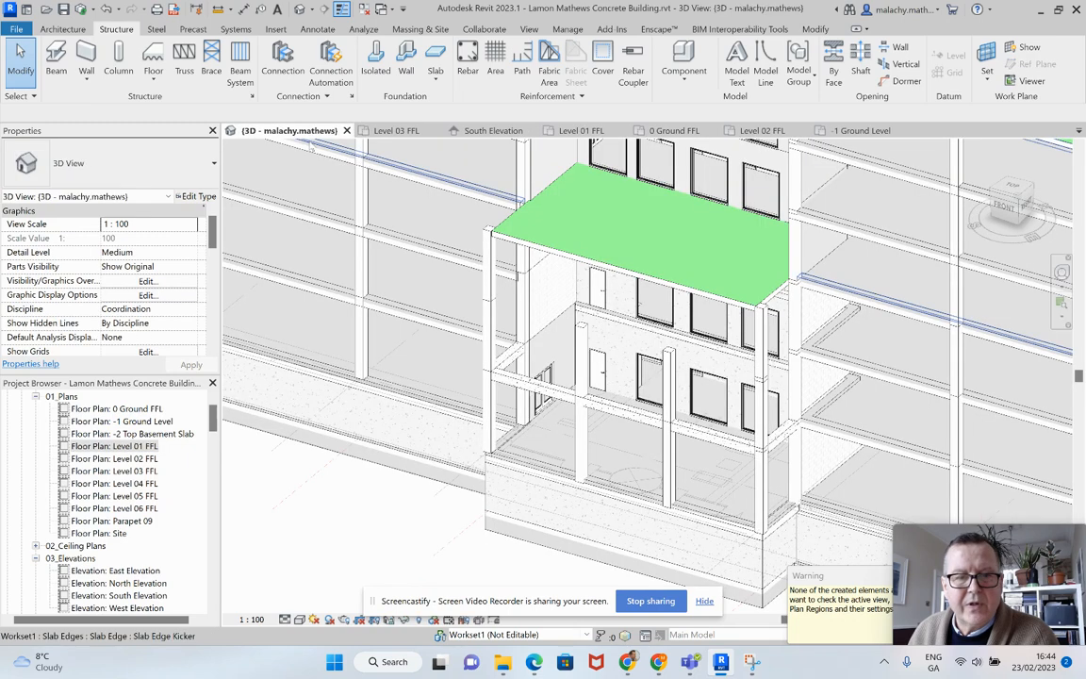
Step: In the Level 02 FFL plan, place 450 x 450 beams along the reception's two sides and front, and review them in 3D
{"action": "double_click", "coordinate": [115, 459]}
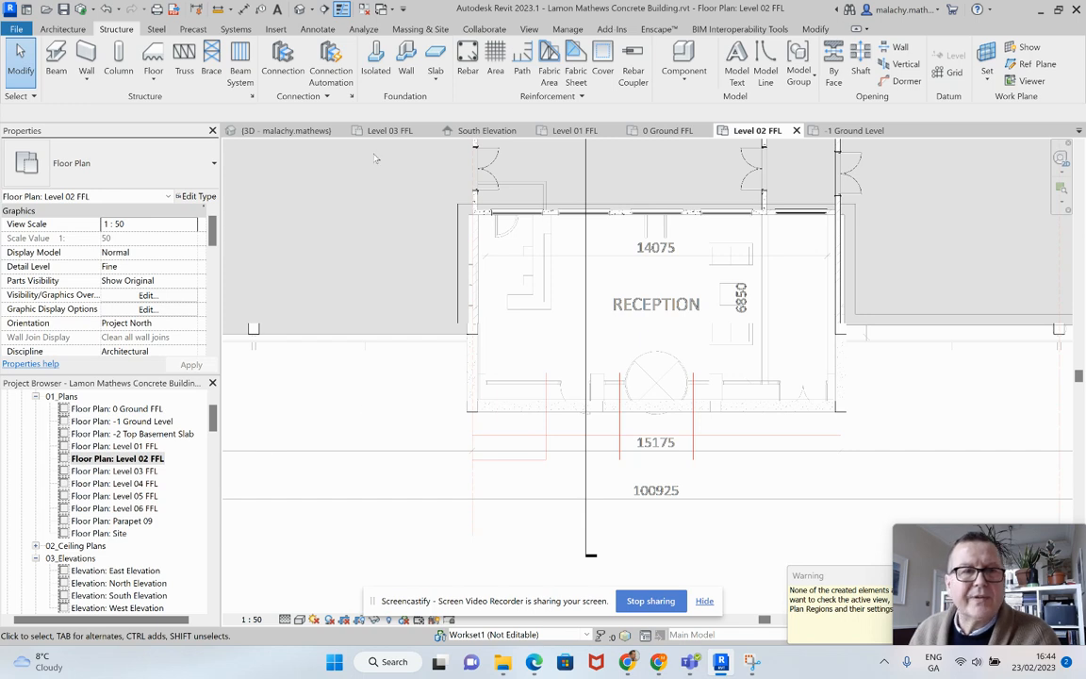
{"action": "left_click", "coordinate": [59, 74]}
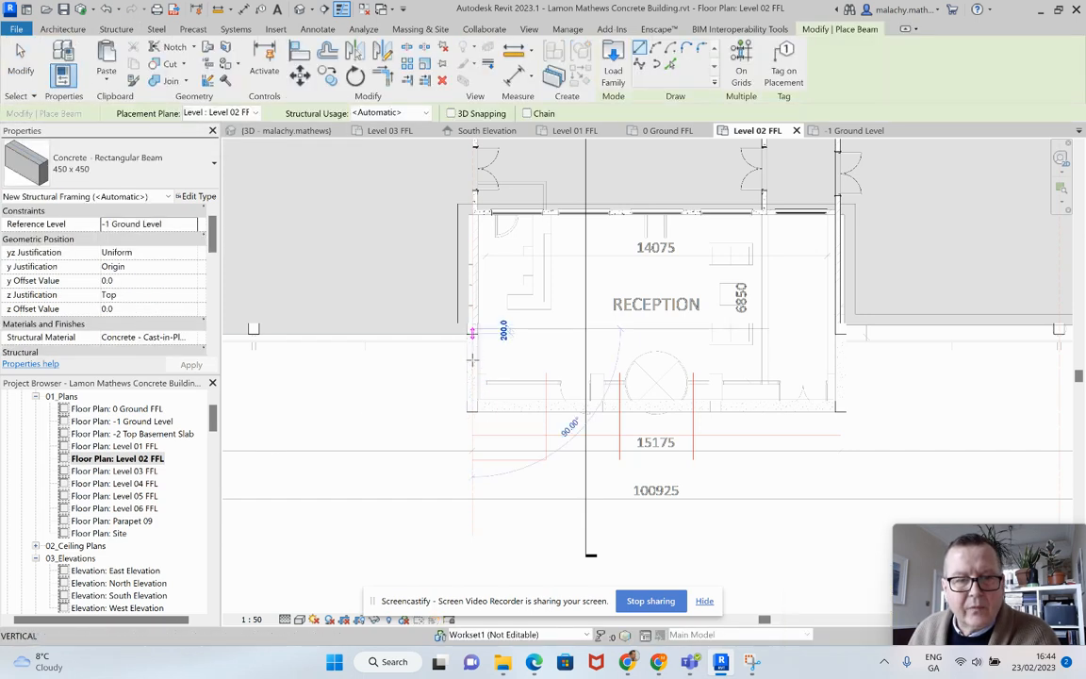
{"action": "left_click", "coordinate": [472, 332]}
{"action": "left_click", "coordinate": [496, 417]}
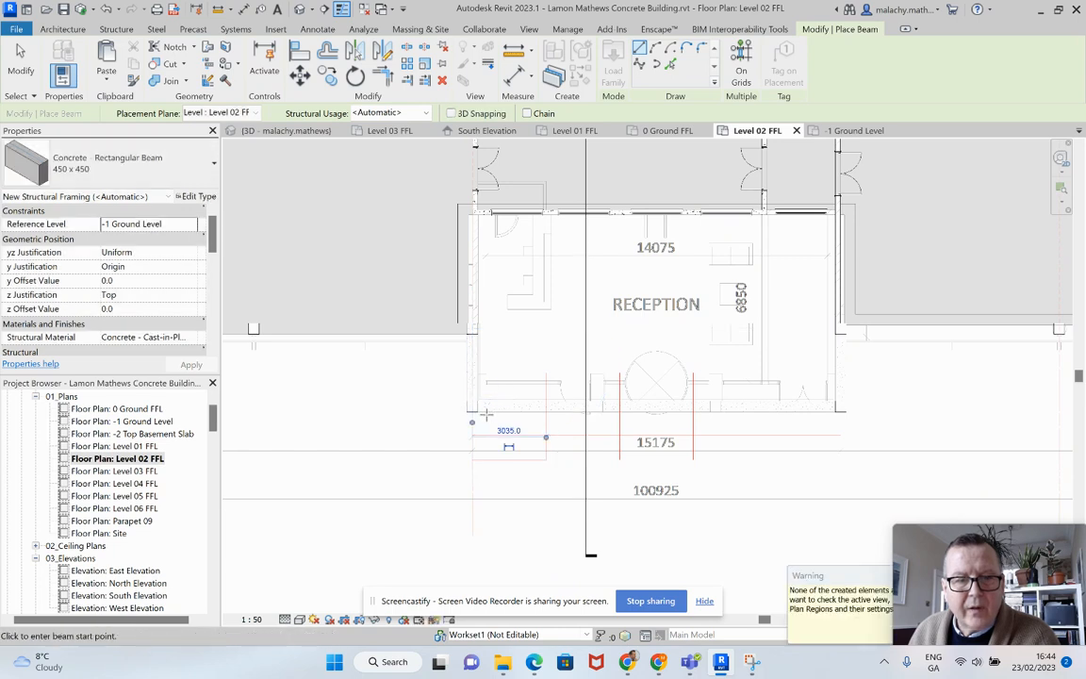
{"action": "left_click", "coordinate": [473, 407]}
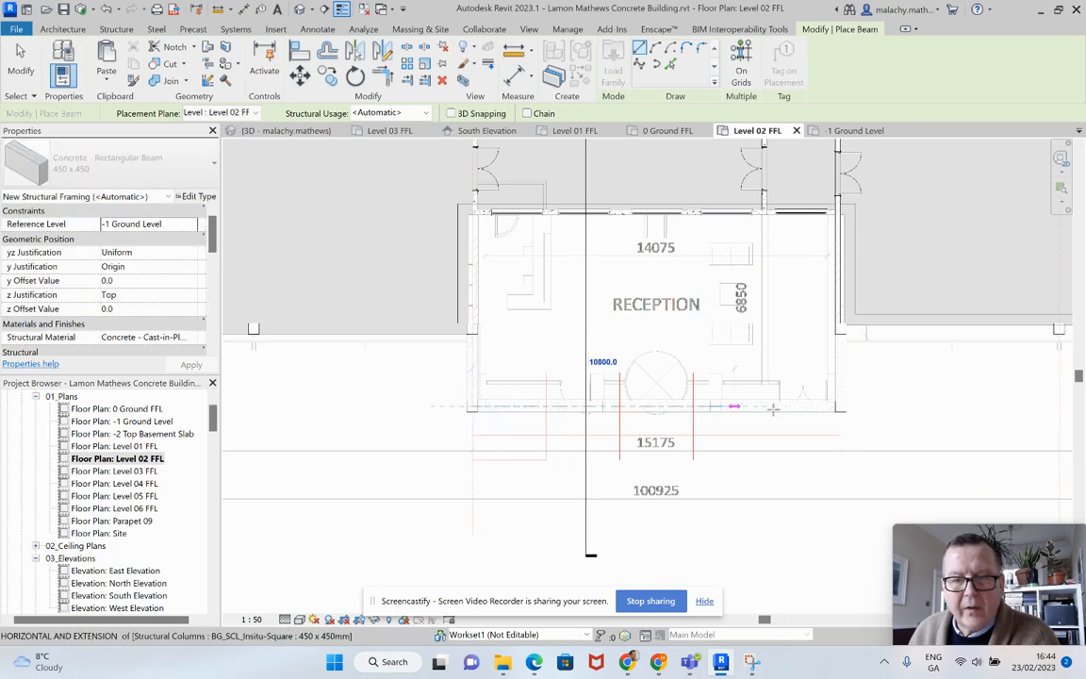
{"action": "left_click", "coordinate": [837, 407]}
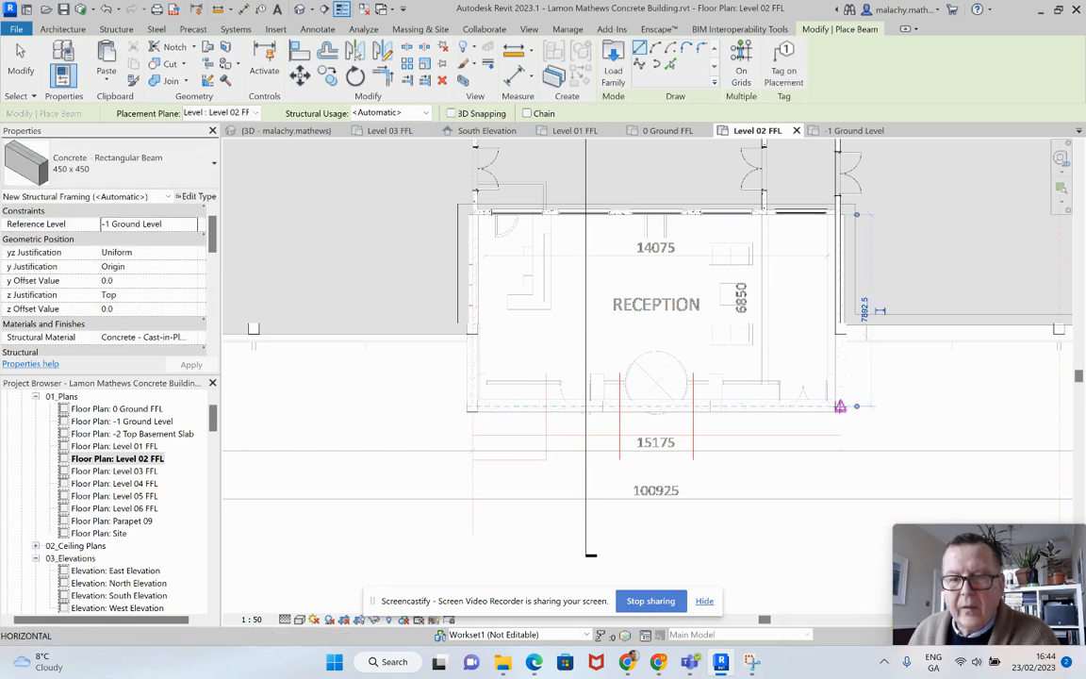
{"action": "left_click", "coordinate": [837, 407]}
{"action": "key", "text": "Escape"}
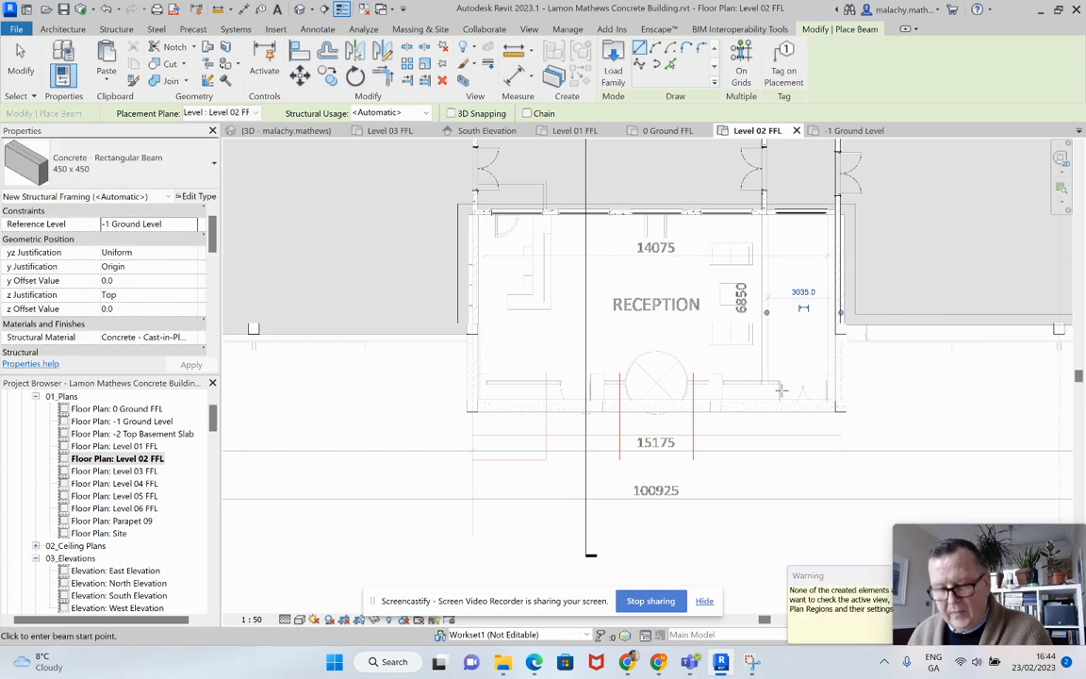
{"action": "key", "text": "Escape"}
{"action": "left_click", "coordinate": [279, 132]}
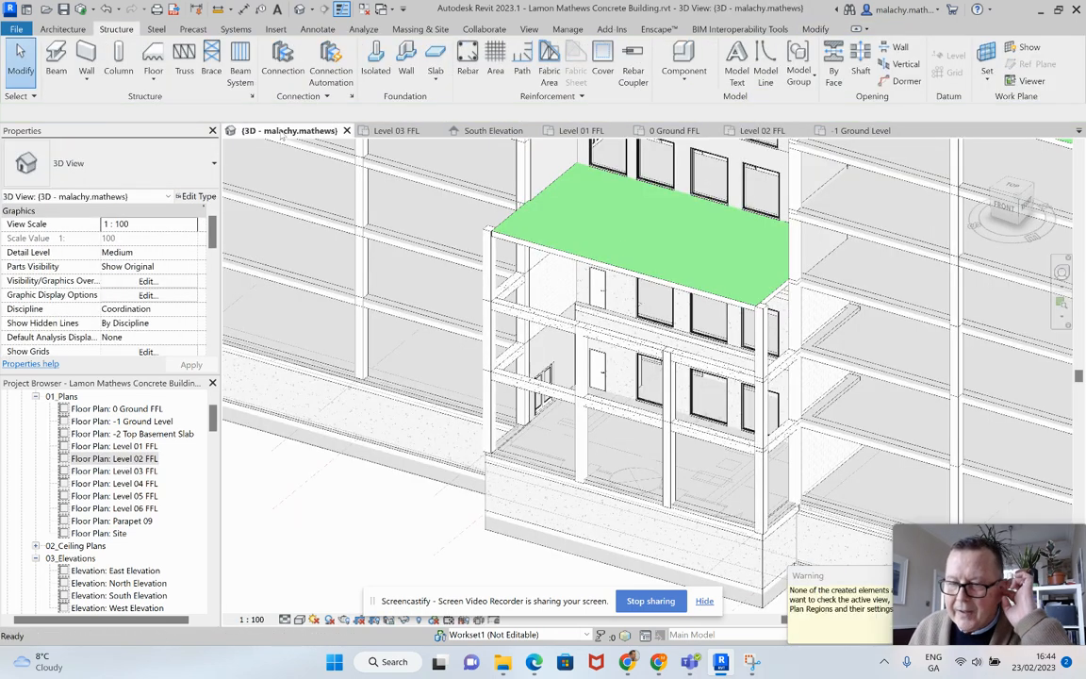
Step: Consult the elevation PDF, and in the Level 02 FFL plan copy the right front corner column to four intermediate positions at 3035 mm spacing
{"action": "key", "text": "alt+Tab"}
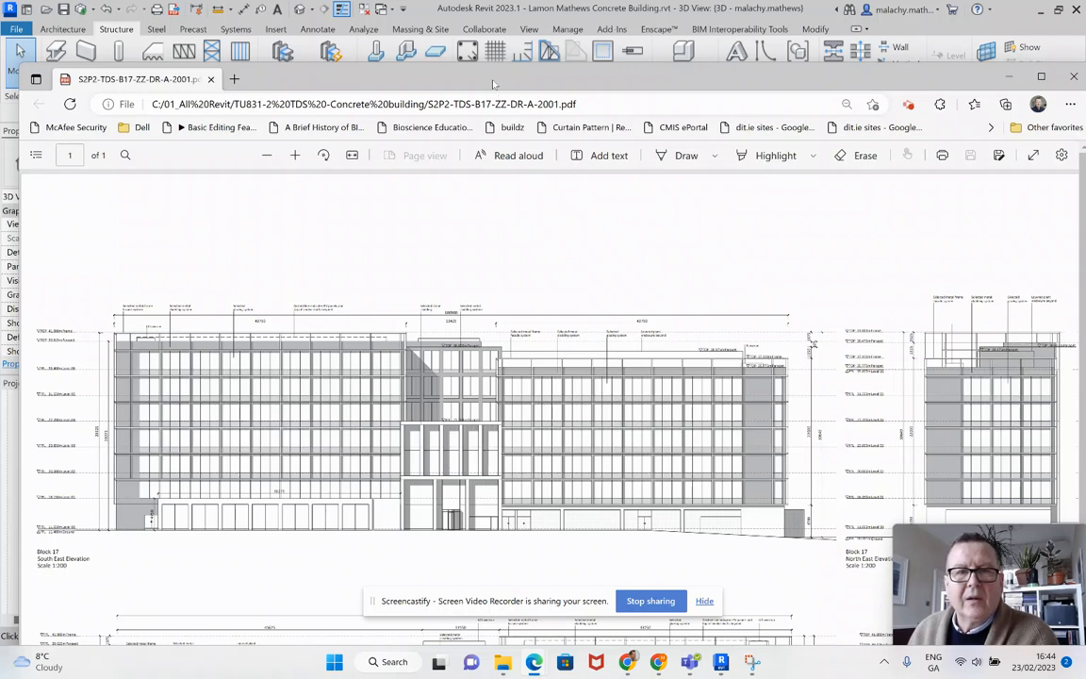
{"action": "key", "text": "alt+Tab"}
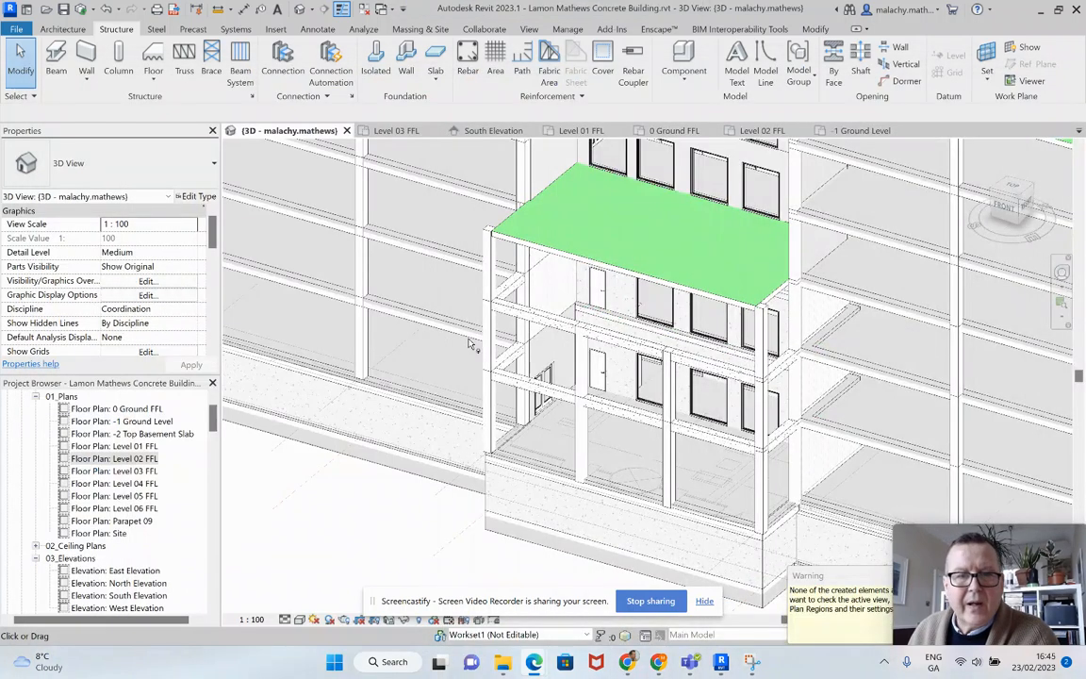
{"action": "double_click", "coordinate": [142, 459]}
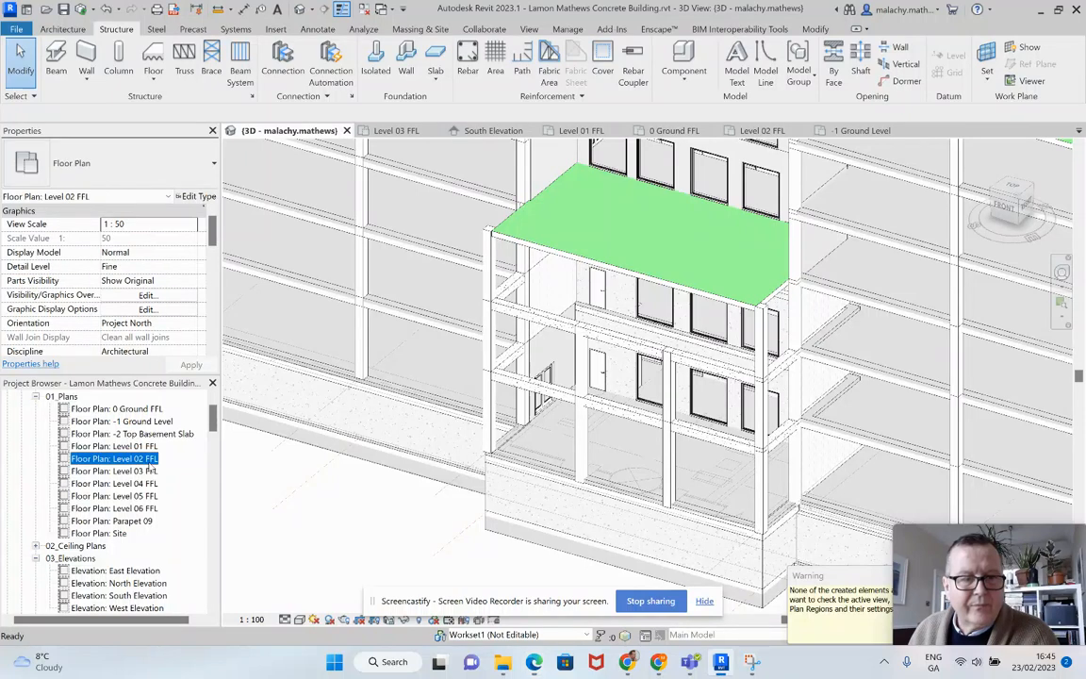
{"action": "scroll", "coordinate": [609, 492], "scroll_direction": "up", "scroll_amount": 2}
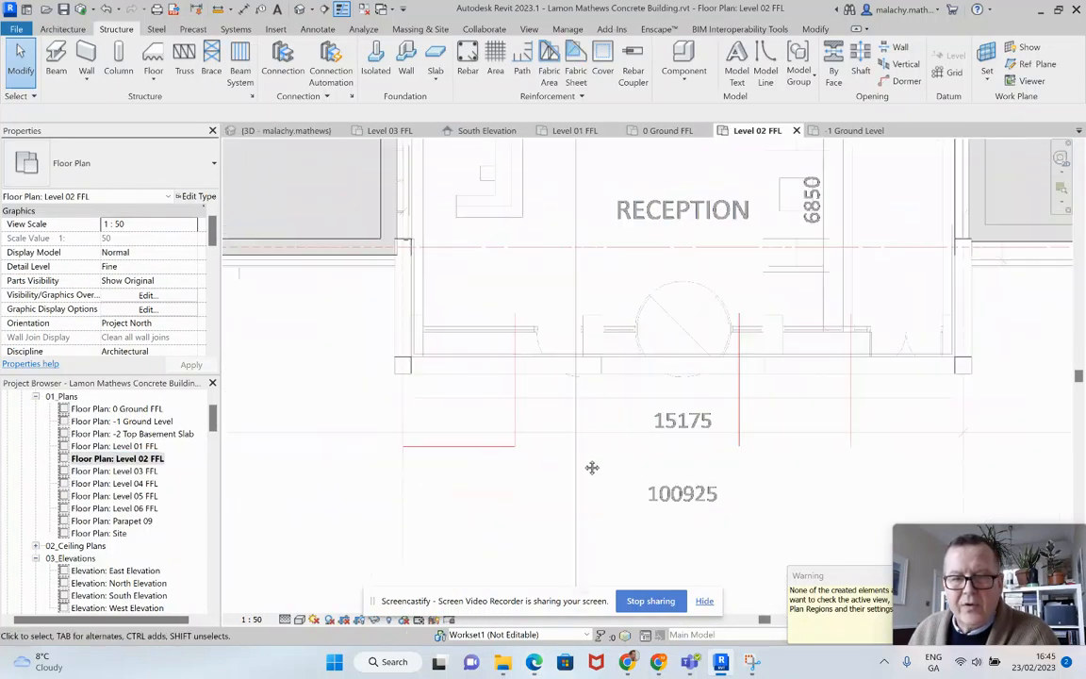
{"action": "middle_click_drag", "start_coordinate": [589, 465], "coordinate": [502, 425]}
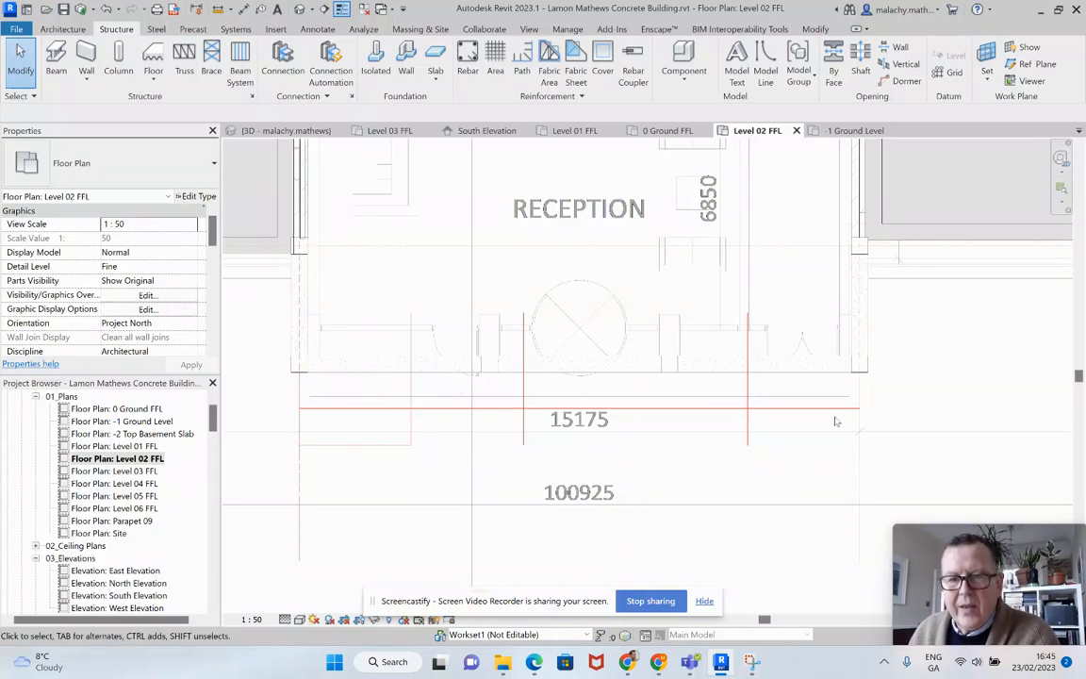
{"action": "left_click", "coordinate": [868, 373]}
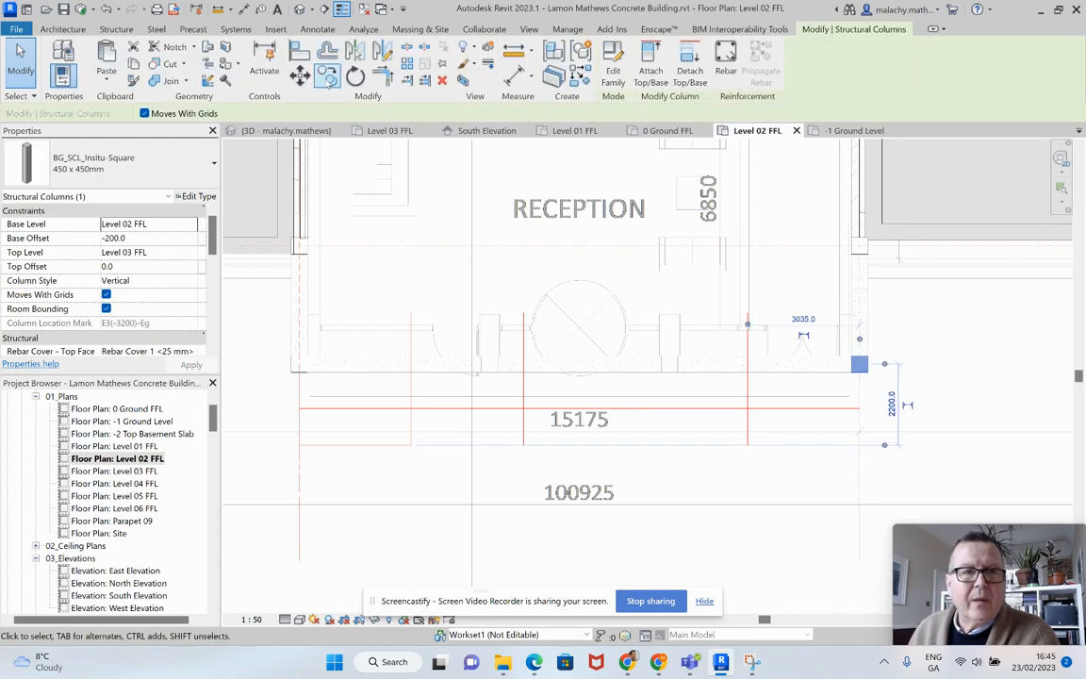
{"action": "left_click", "coordinate": [327, 77]}
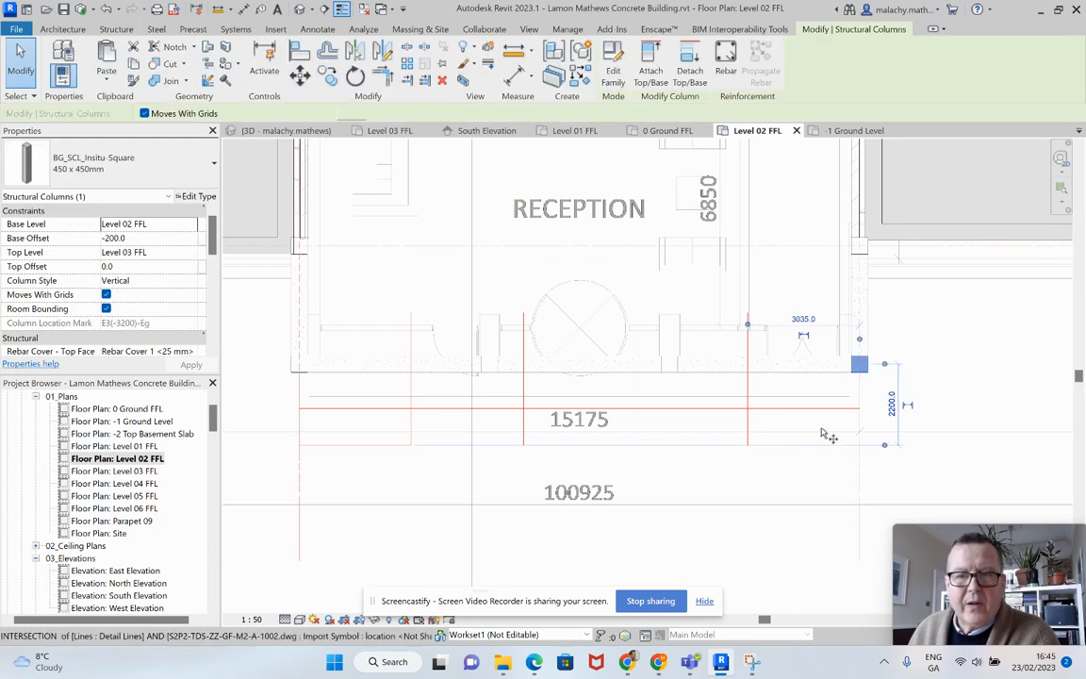
{"action": "left_click", "coordinate": [859, 364]}
{"action": "left_click", "coordinate": [748, 366]}
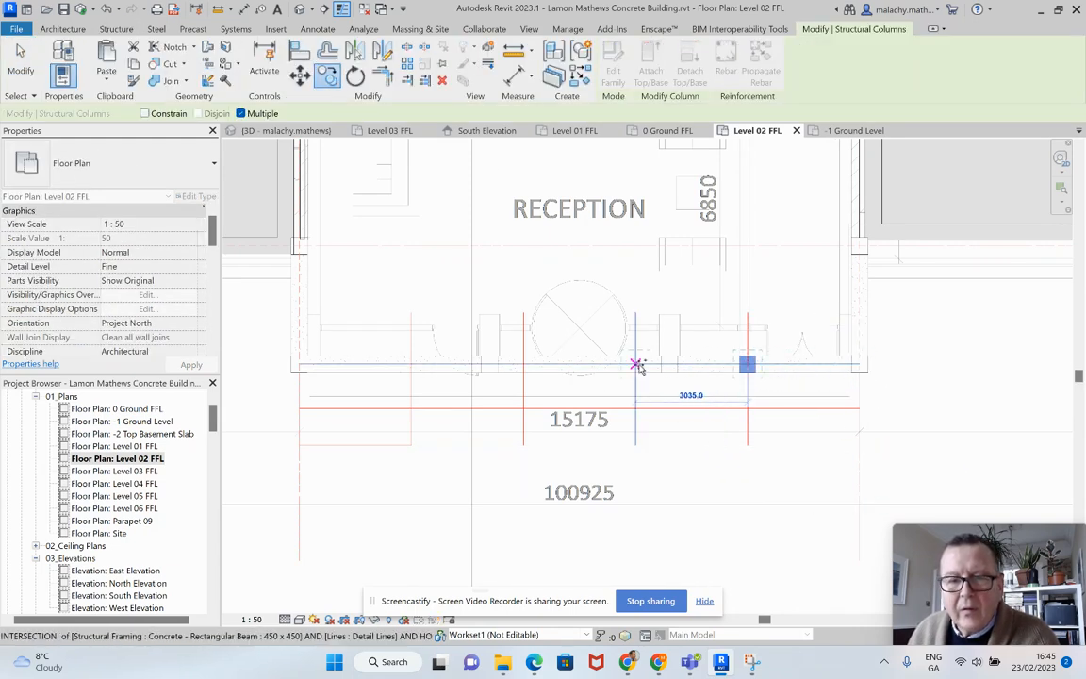
{"action": "left_click", "coordinate": [636, 366]}
{"action": "left_click", "coordinate": [523, 366]}
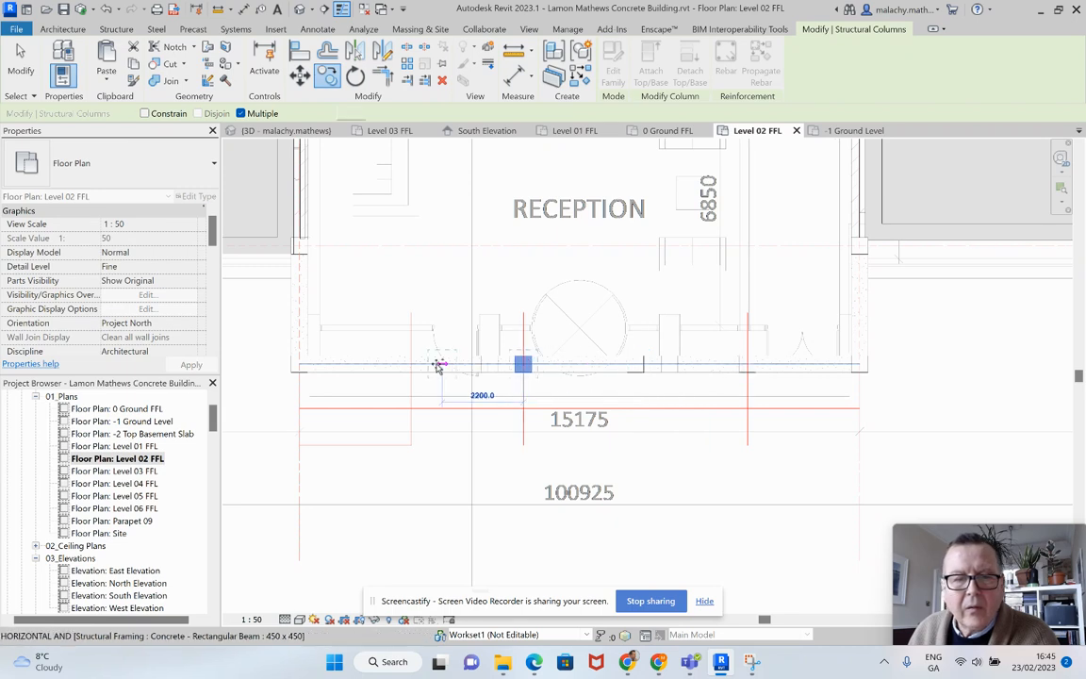
{"action": "left_click", "coordinate": [445, 434]}
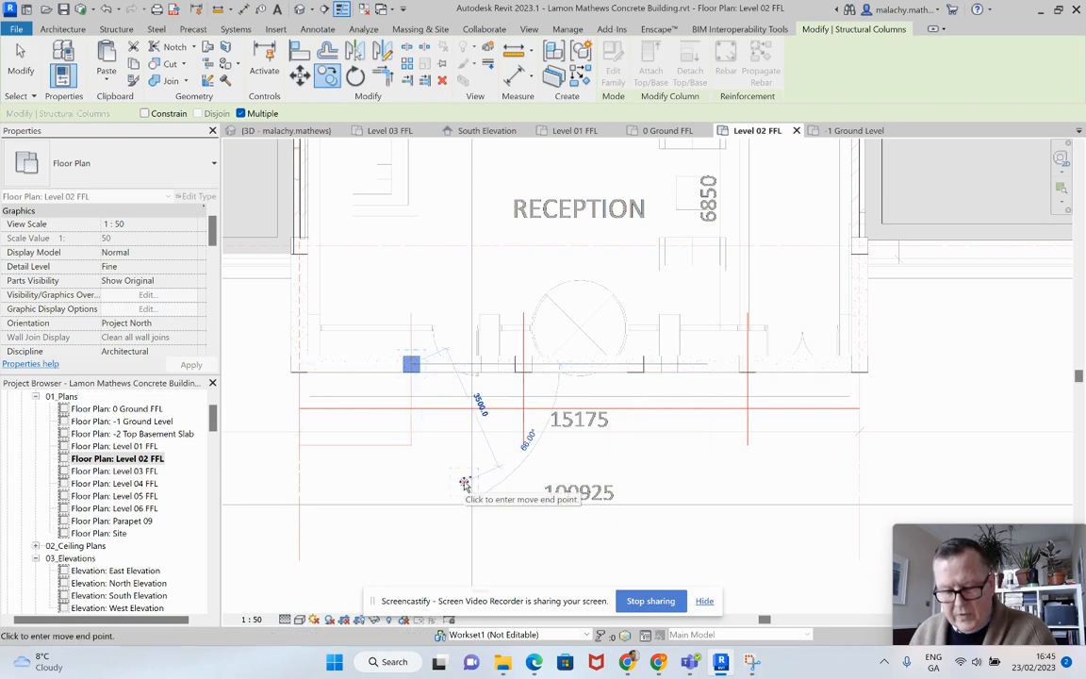
{"action": "key", "text": "Escape"}
{"action": "key", "text": "Escape"}
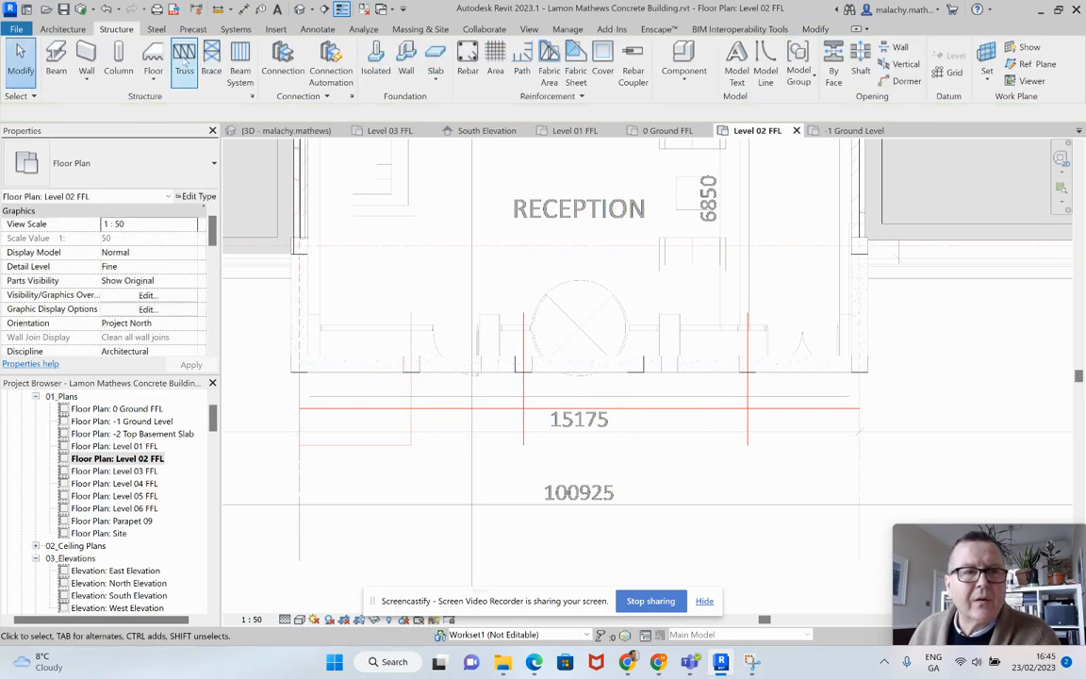
Step: In the 3D view, copy the eight columns between Level 02 and Level 03 around the reception and paste them aligned to Level 04 FFL
{"action": "left_click", "coordinate": [268, 130]}
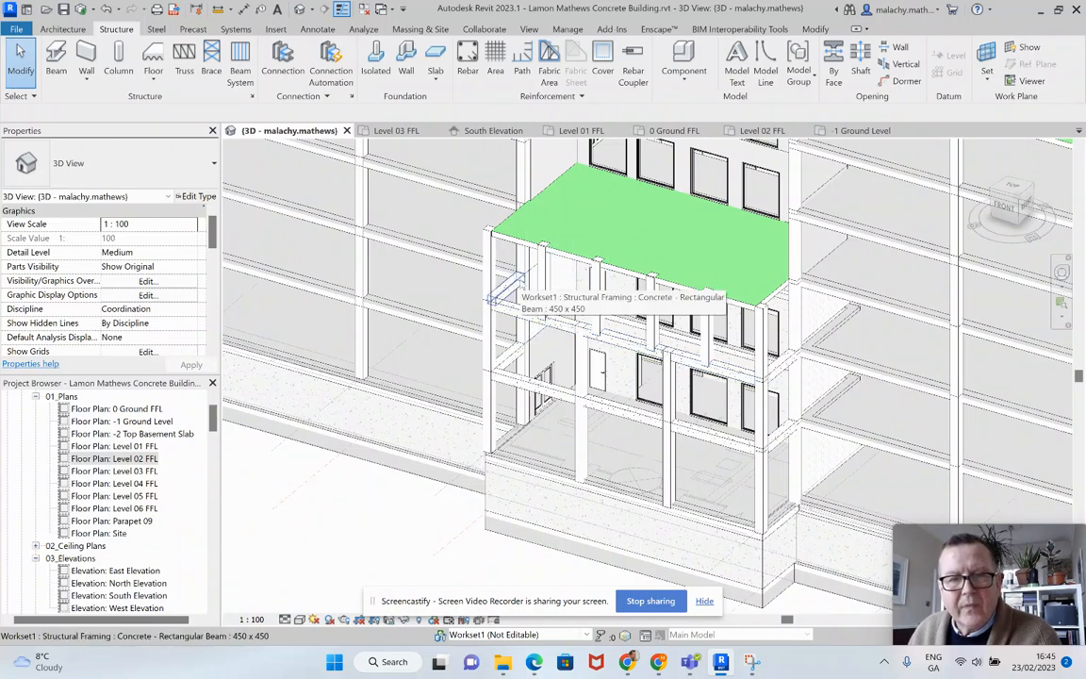
{"action": "middle_click_drag", "start_coordinate": [496, 282], "coordinate": [532, 386]}
{"action": "left_click", "coordinate": [557, 366]}
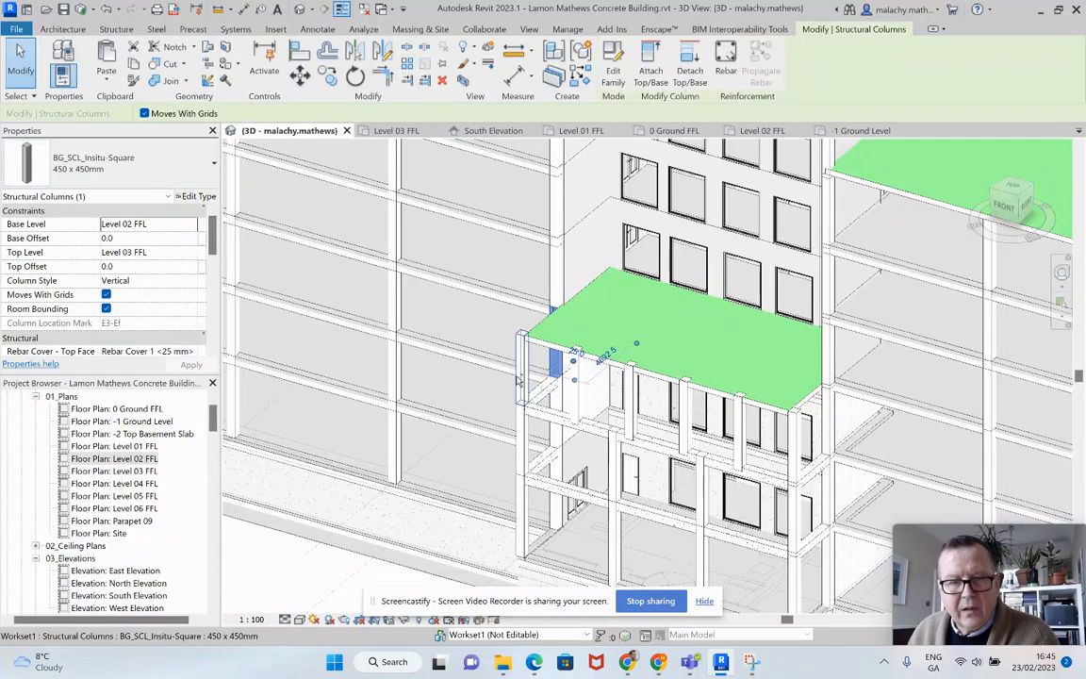
{"action": "left_click", "coordinate": [517, 380], "text": "ctrl"}
{"action": "left_click", "coordinate": [576, 384], "text": "ctrl"}
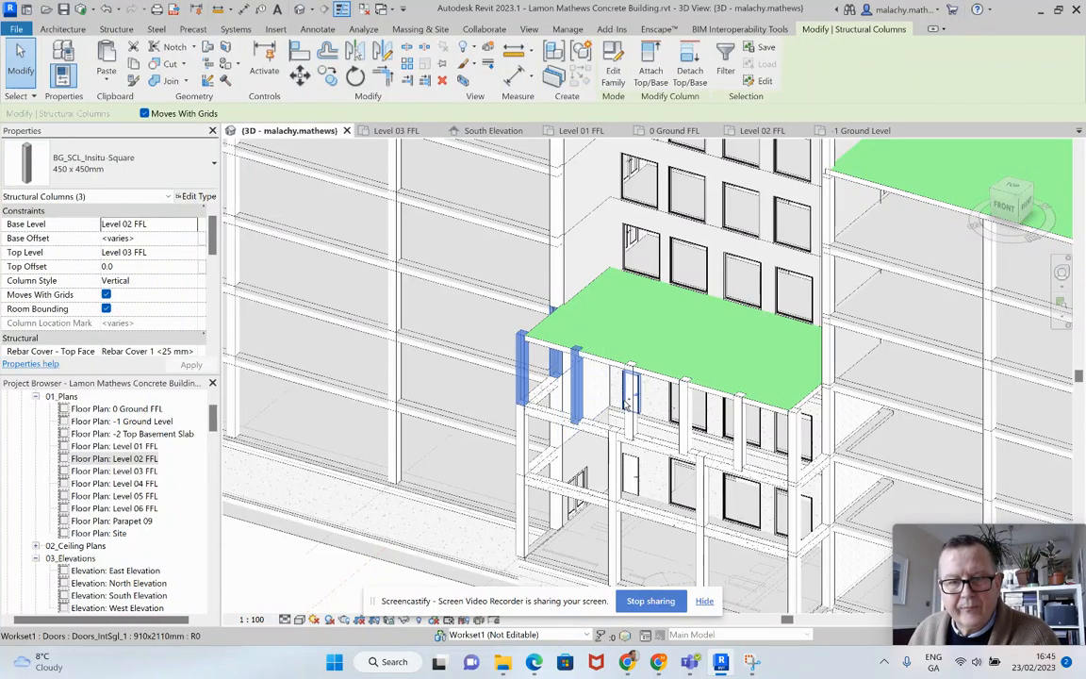
{"action": "left_click", "coordinate": [626, 404], "text": "ctrl"}
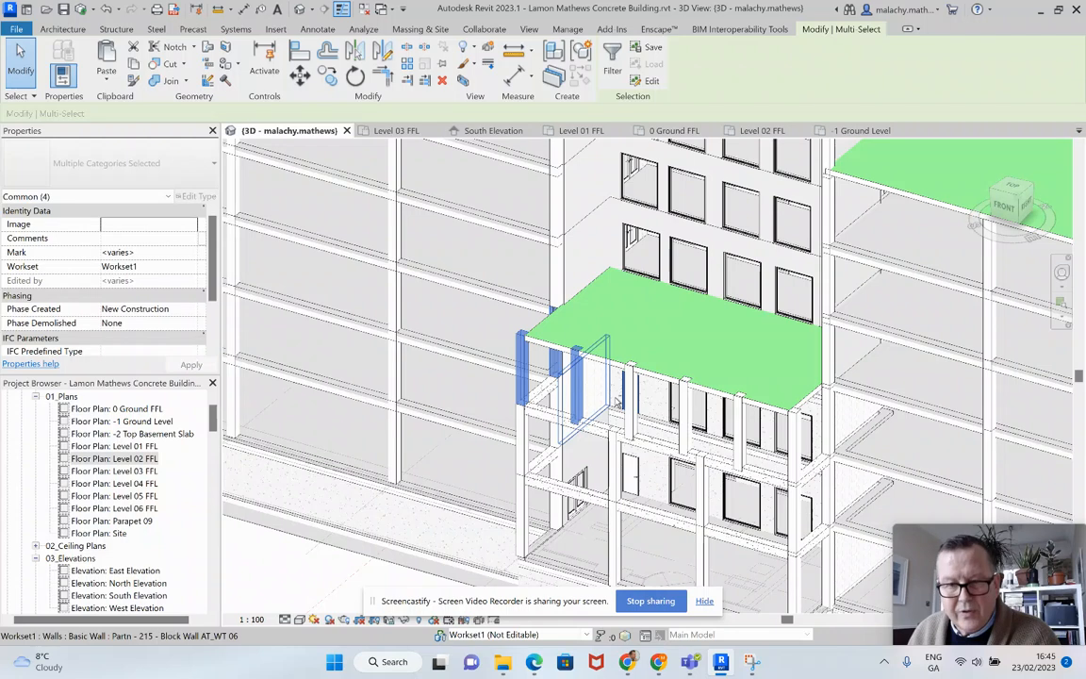
{"action": "left_click", "coordinate": [624, 404], "text": "shift"}
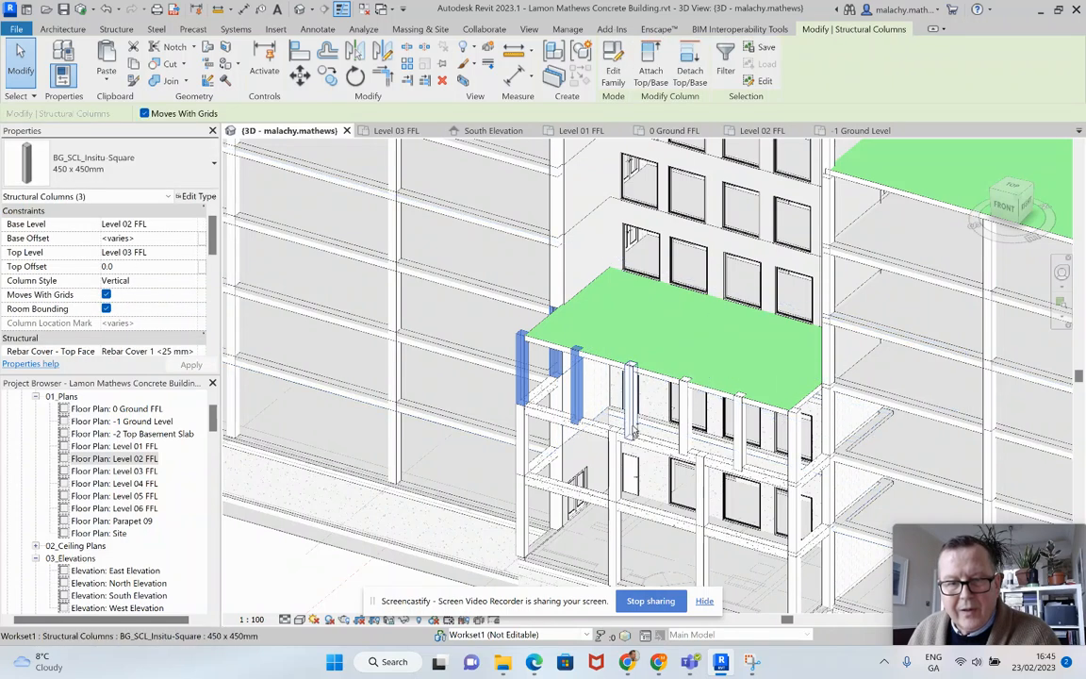
{"action": "left_click", "coordinate": [632, 424], "text": "ctrl"}
{"action": "left_click", "coordinate": [686, 439], "text": "ctrl"}
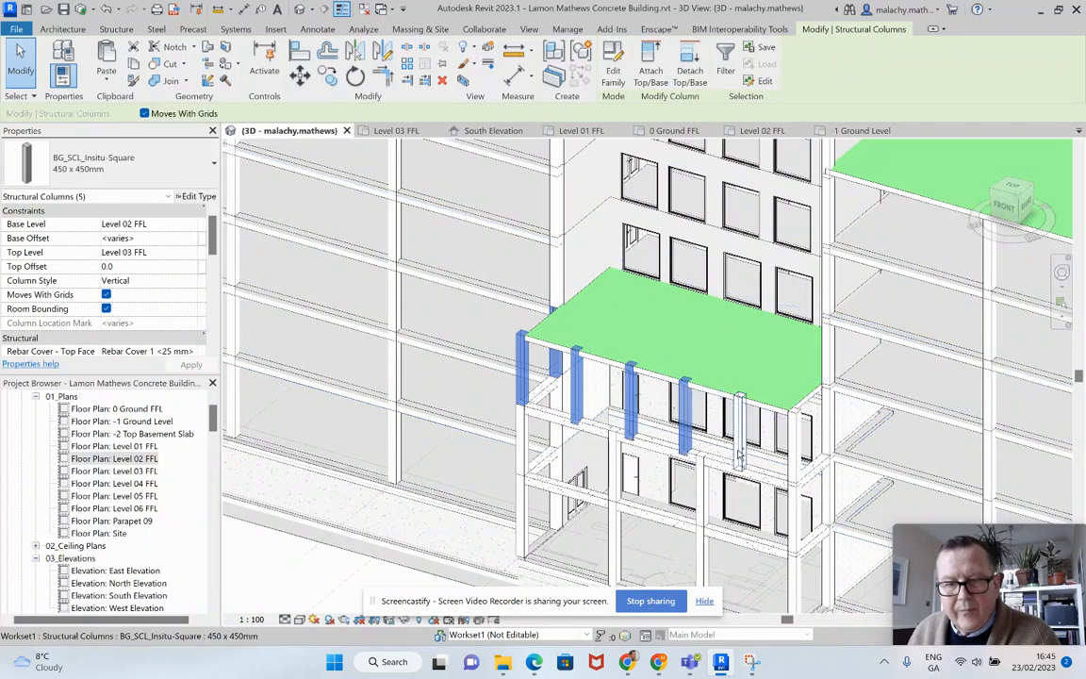
{"action": "left_click", "coordinate": [741, 454], "text": "ctrl"}
{"action": "left_click", "coordinate": [800, 456], "text": "ctrl"}
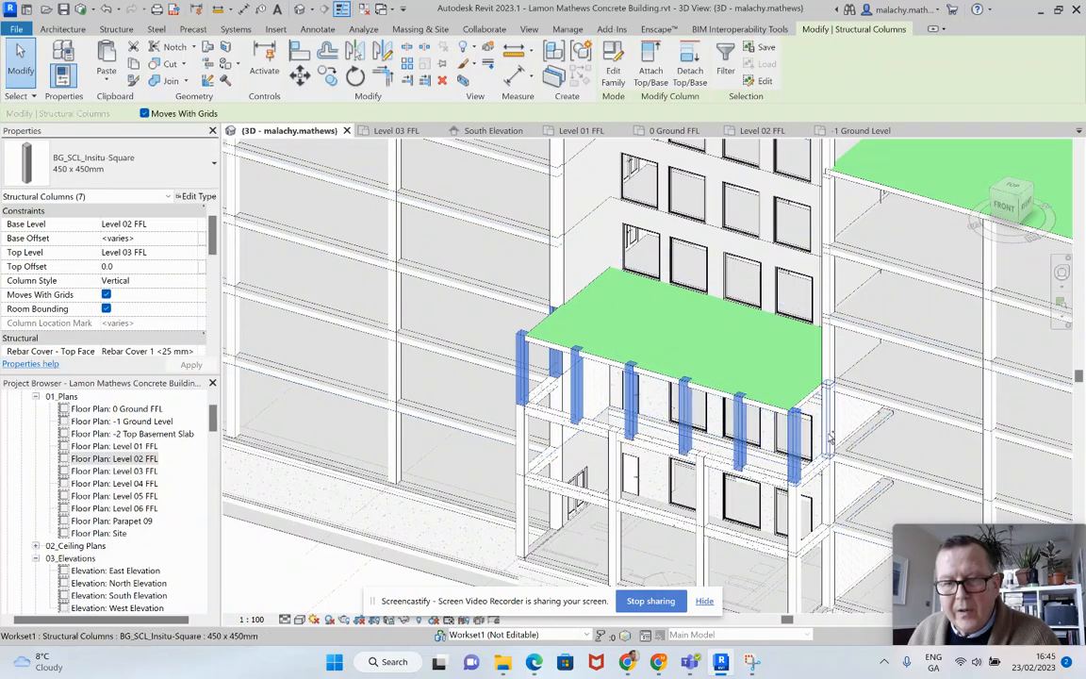
{"action": "left_click", "coordinate": [827, 426], "text": "ctrl"}
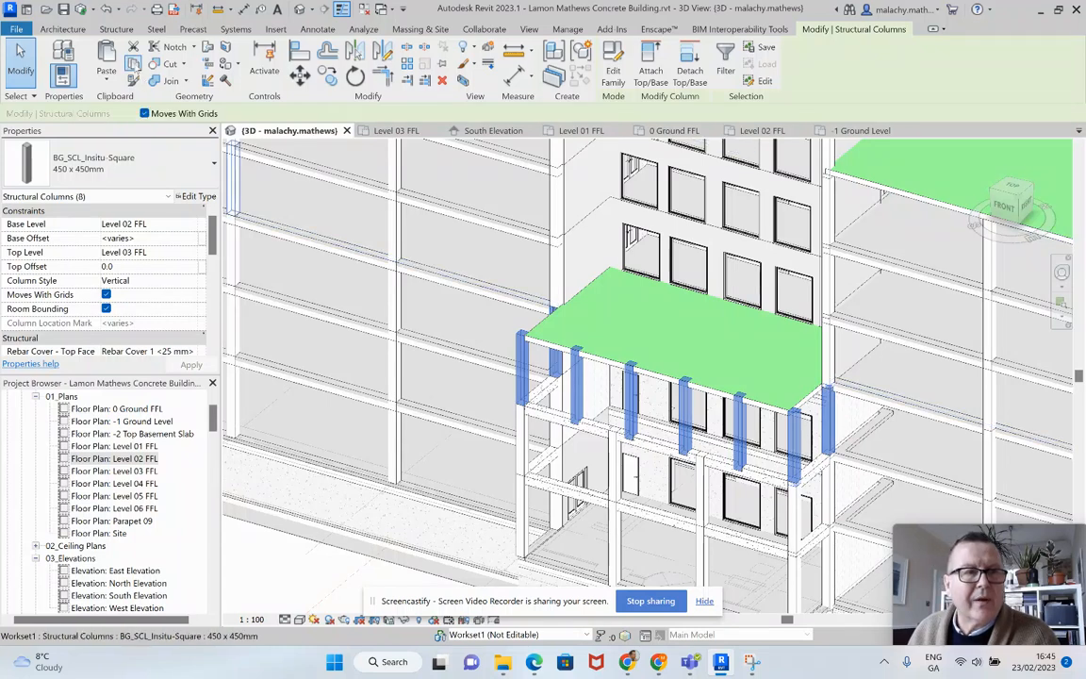
{"action": "left_click", "coordinate": [133, 64]}
{"action": "left_click", "coordinate": [106, 75]}
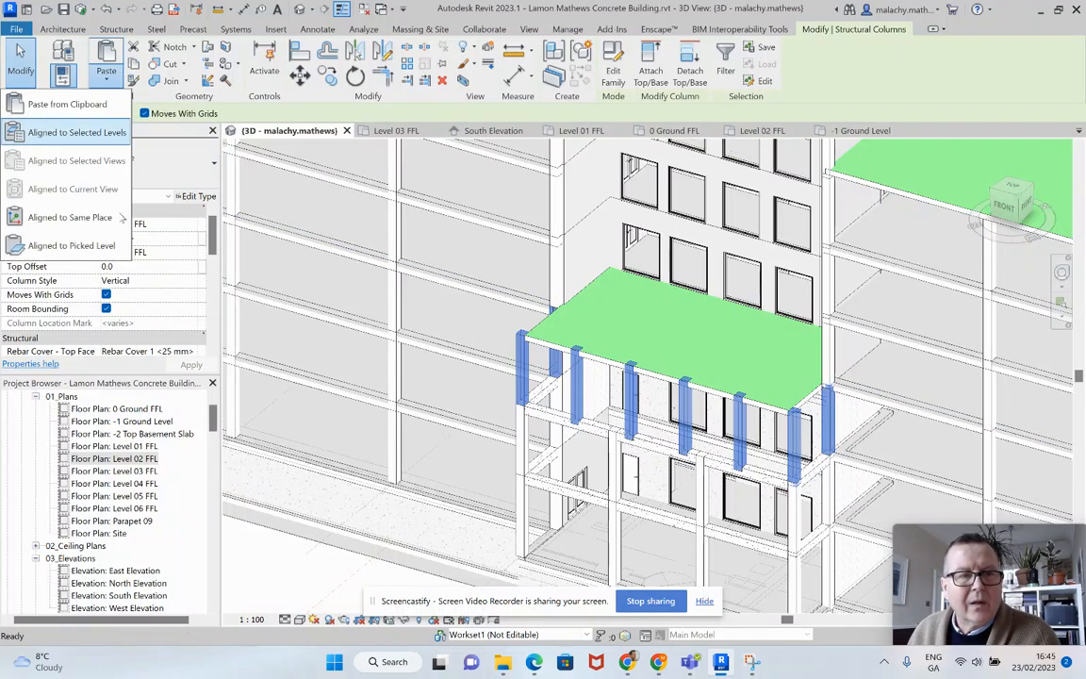
{"action": "left_click", "coordinate": [76, 132]}
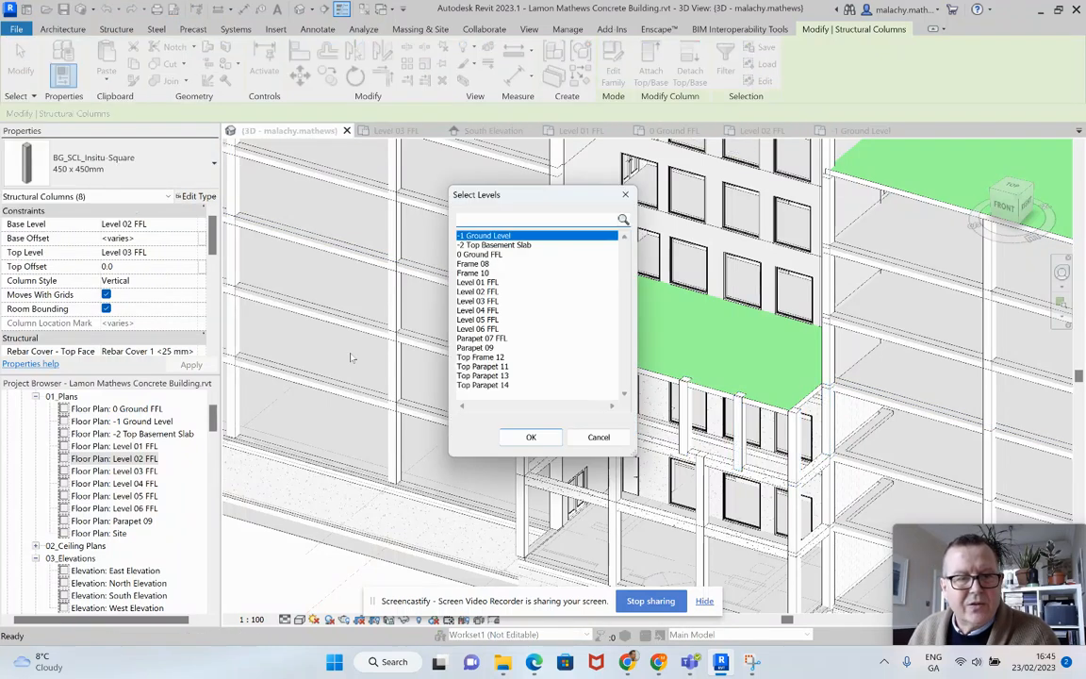
{"action": "left_click", "coordinate": [486, 310]}
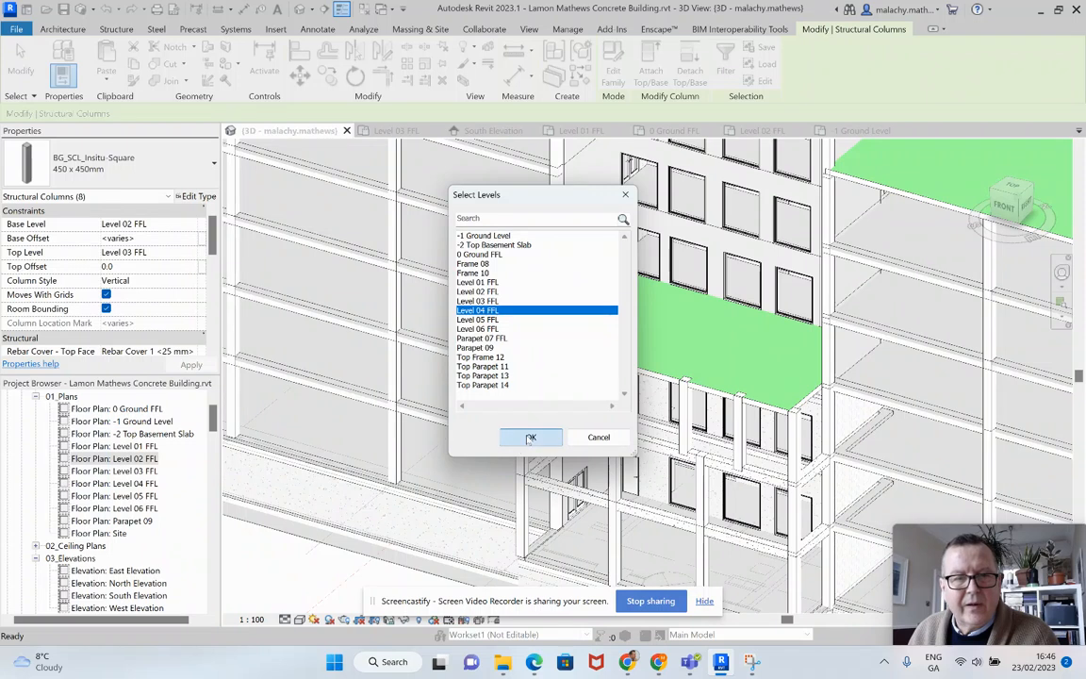
{"action": "left_click", "coordinate": [531, 436]}
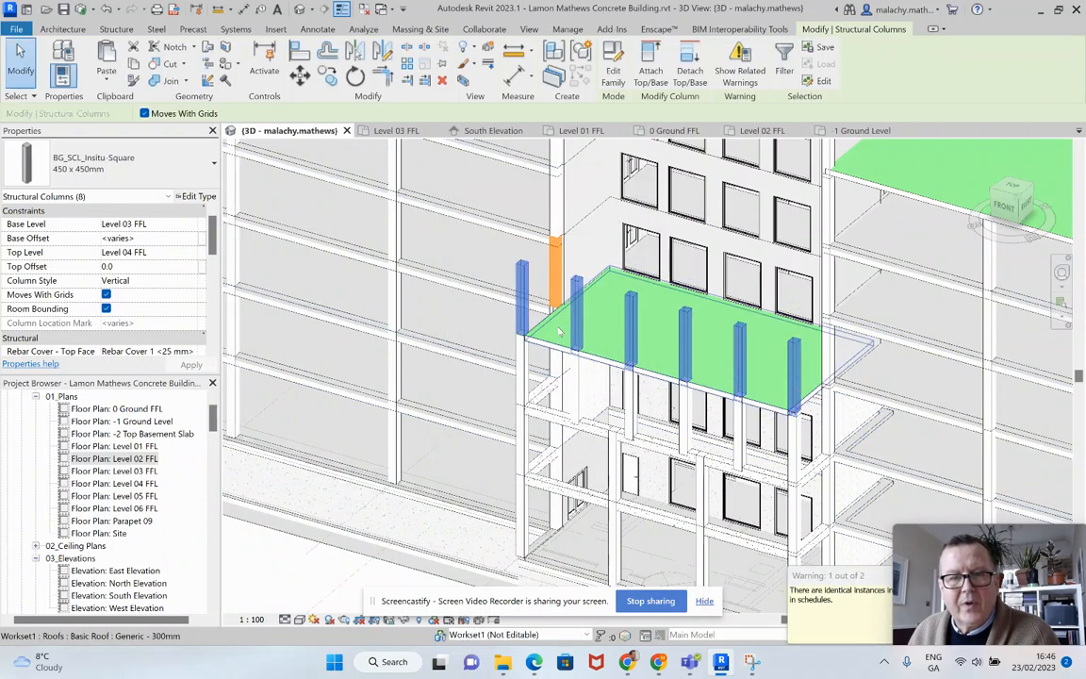
{"action": "key", "text": "Escape"}
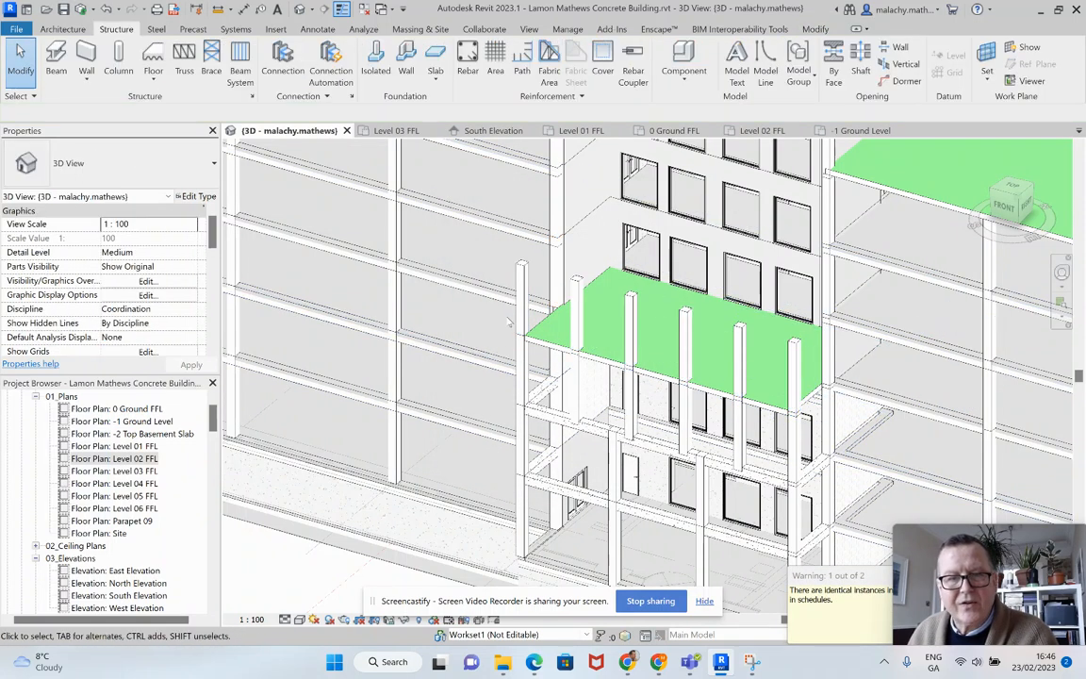
{"action": "left_click", "coordinate": [556, 283]}
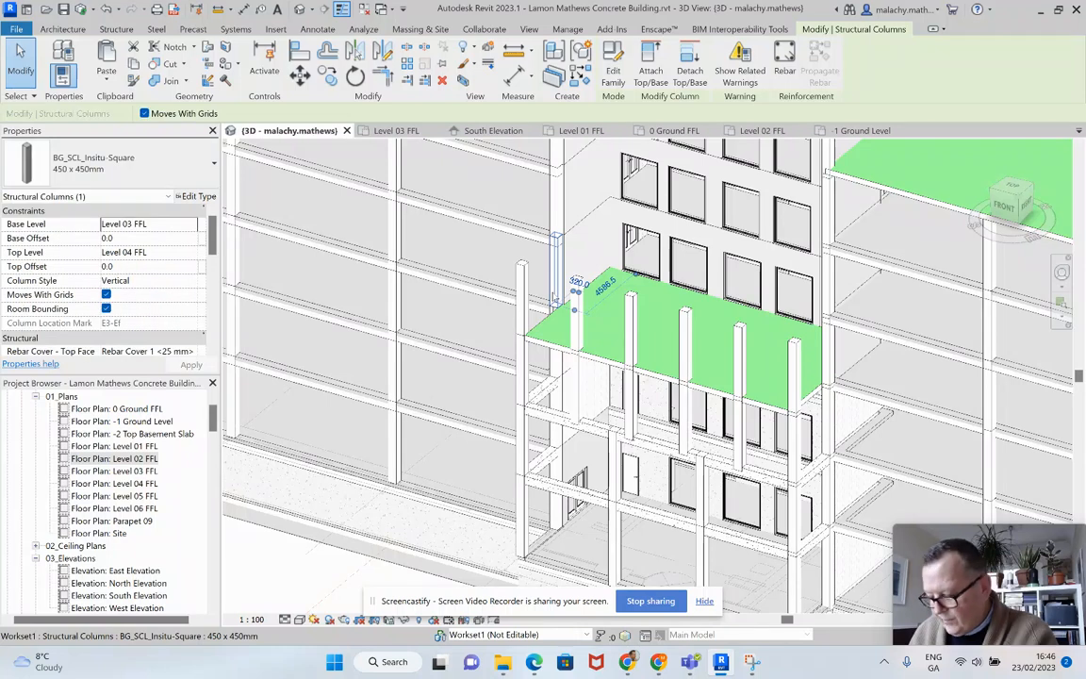
{"action": "key", "text": "Escape"}
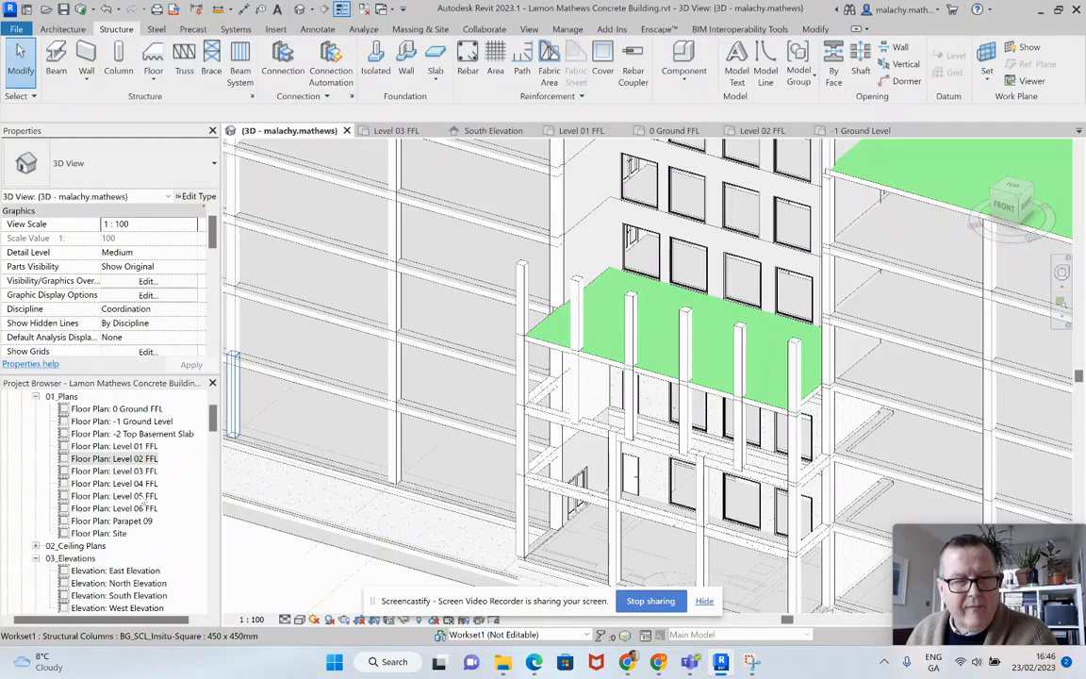
Step: Open the Level 05 FFL floor plan and set its underlay base level to Level 04 FFL
{"action": "left_click", "coordinate": [143, 496]}
{"action": "left_click", "coordinate": [141, 498]}
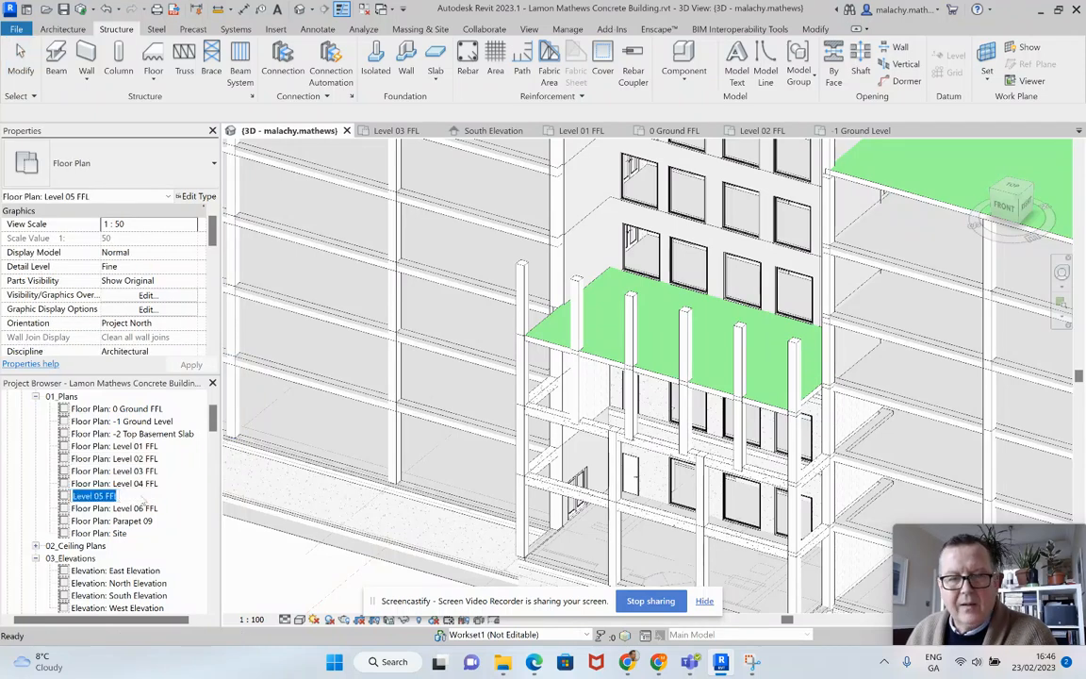
{"action": "key", "text": "Escape"}
{"action": "double_click", "coordinate": [137, 498]}
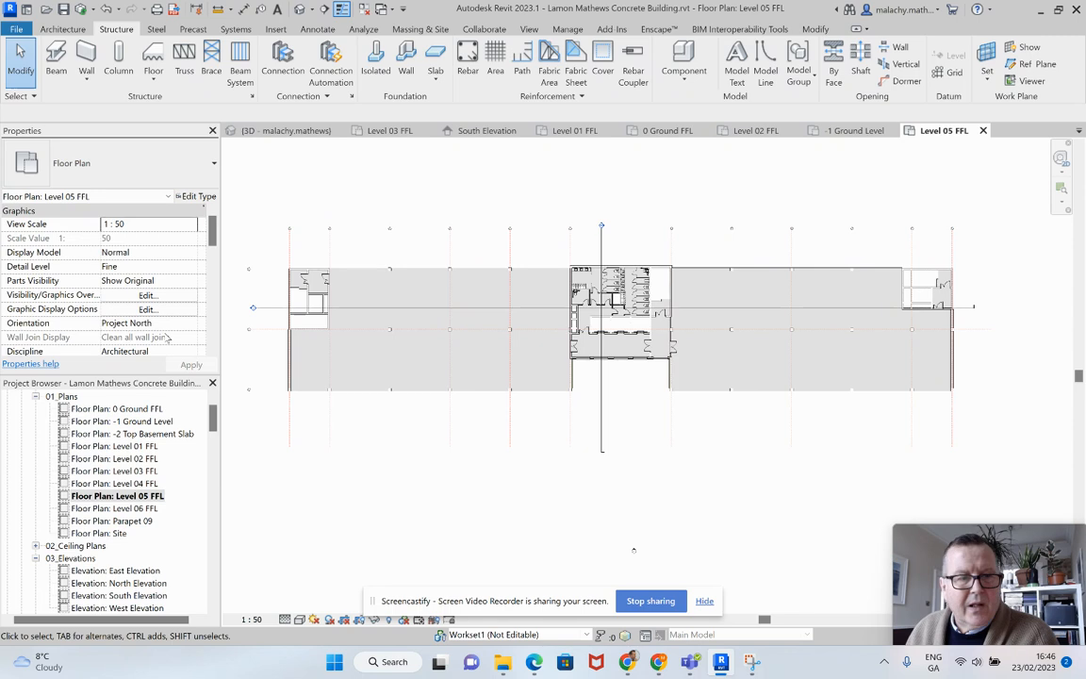
{"action": "scroll", "coordinate": [166, 325], "scroll_direction": "down", "scroll_amount": 5}
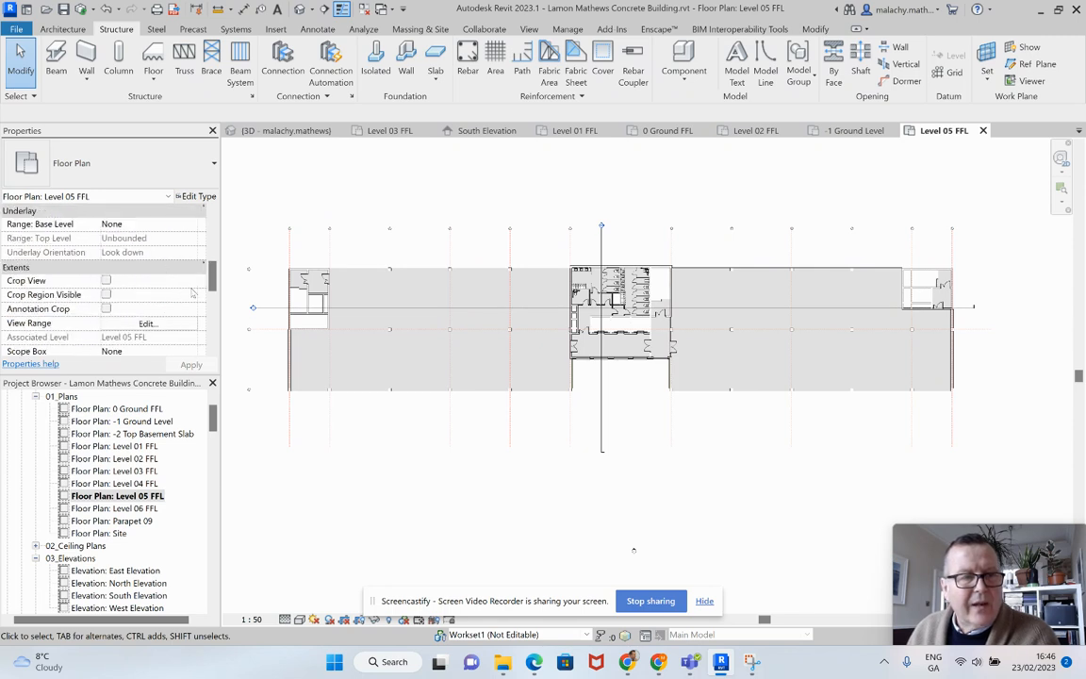
{"action": "left_click", "coordinate": [193, 225]}
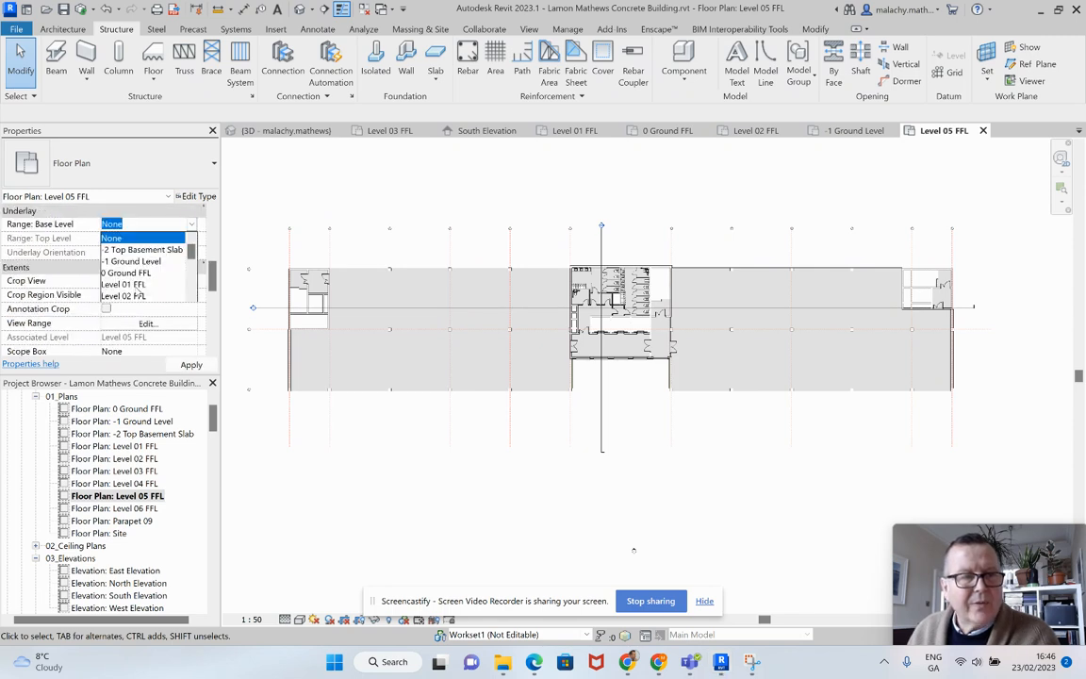
{"action": "left_click", "coordinate": [175, 351]}
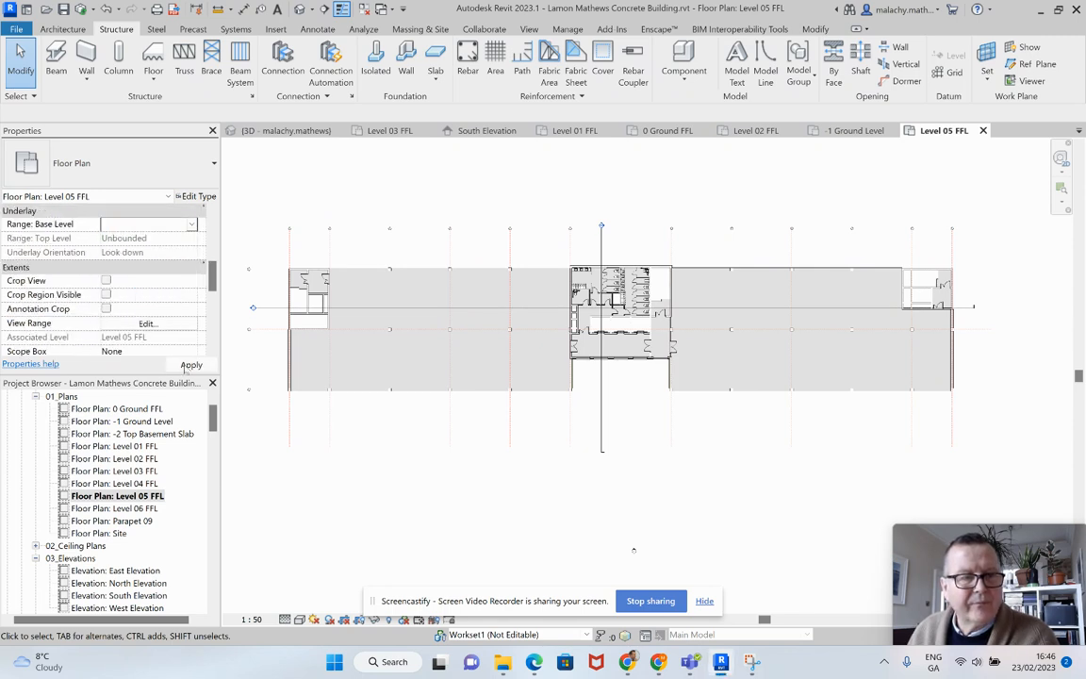
{"action": "left_click", "coordinate": [188, 366]}
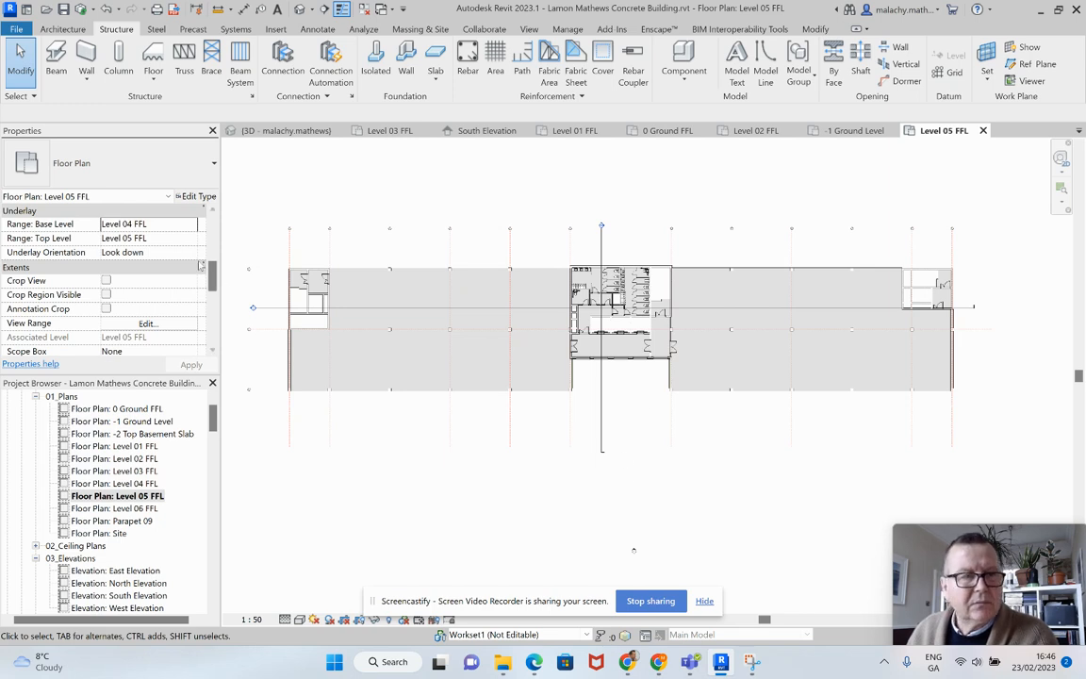
Step: Change the Level 05 FFL plan's underlay base level to Level 03 FFL
{"action": "scroll", "coordinate": [618, 401], "scroll_direction": "up", "scroll_amount": 4}
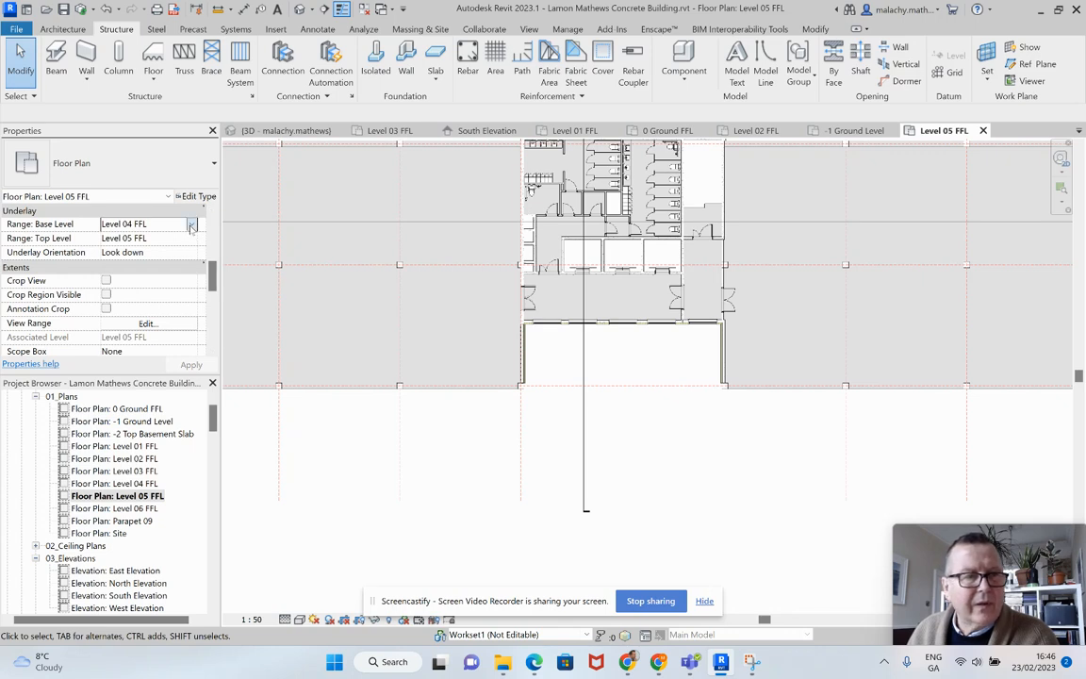
{"action": "left_click", "coordinate": [191, 226]}
{"action": "left_click", "coordinate": [146, 284]}
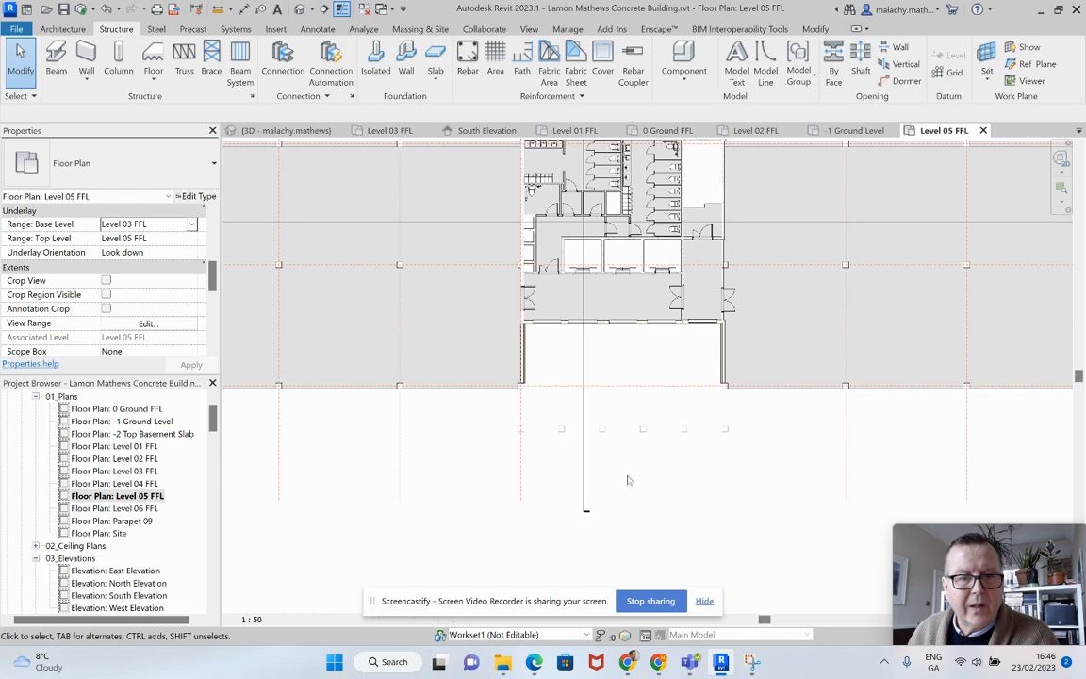
Step: In the Level 05 FFL plan, place 450 x 450 concrete beams along the reception's left side, front and right side
{"action": "scroll", "coordinate": [608, 436], "scroll_direction": "up", "scroll_amount": 3}
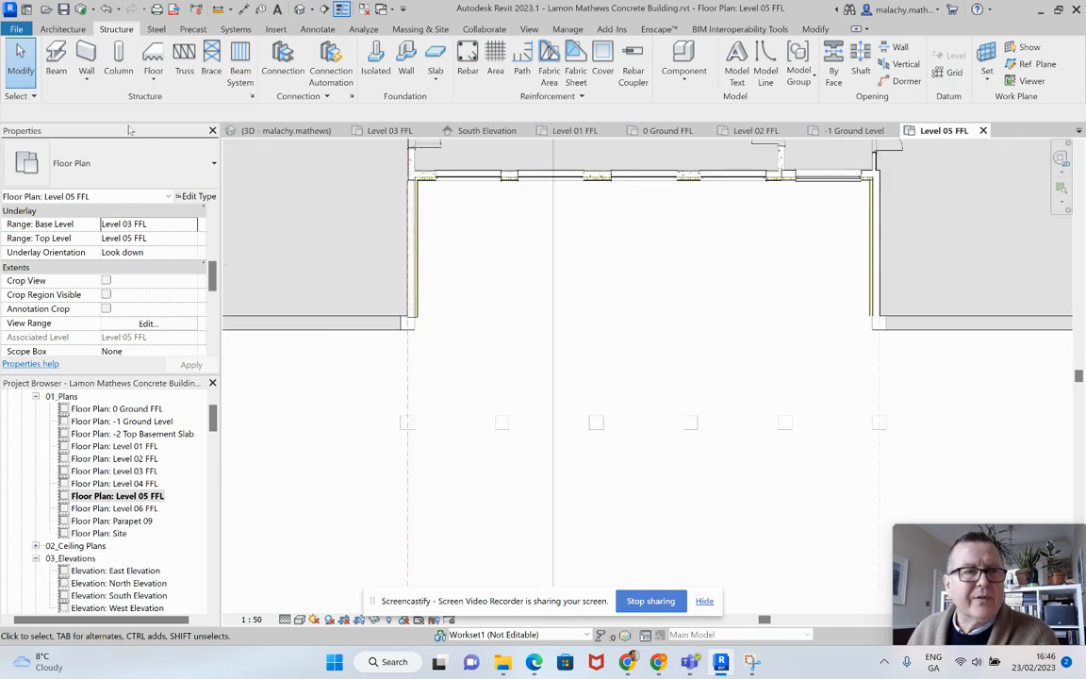
{"action": "left_click", "coordinate": [56, 61]}
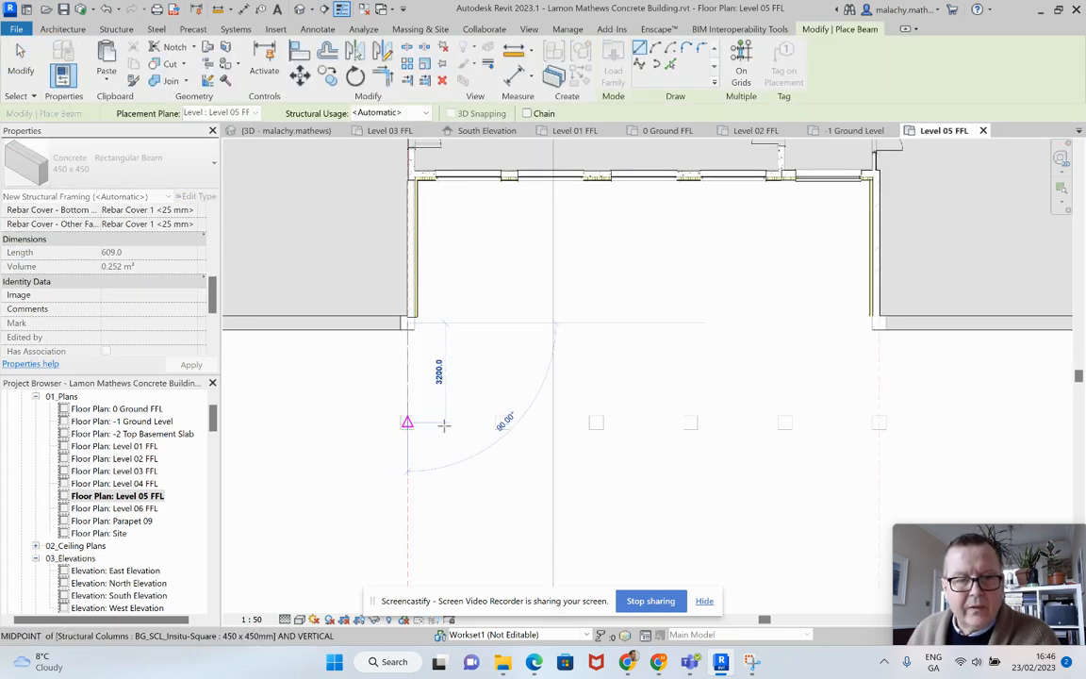
{"action": "left_click", "coordinate": [406, 424]}
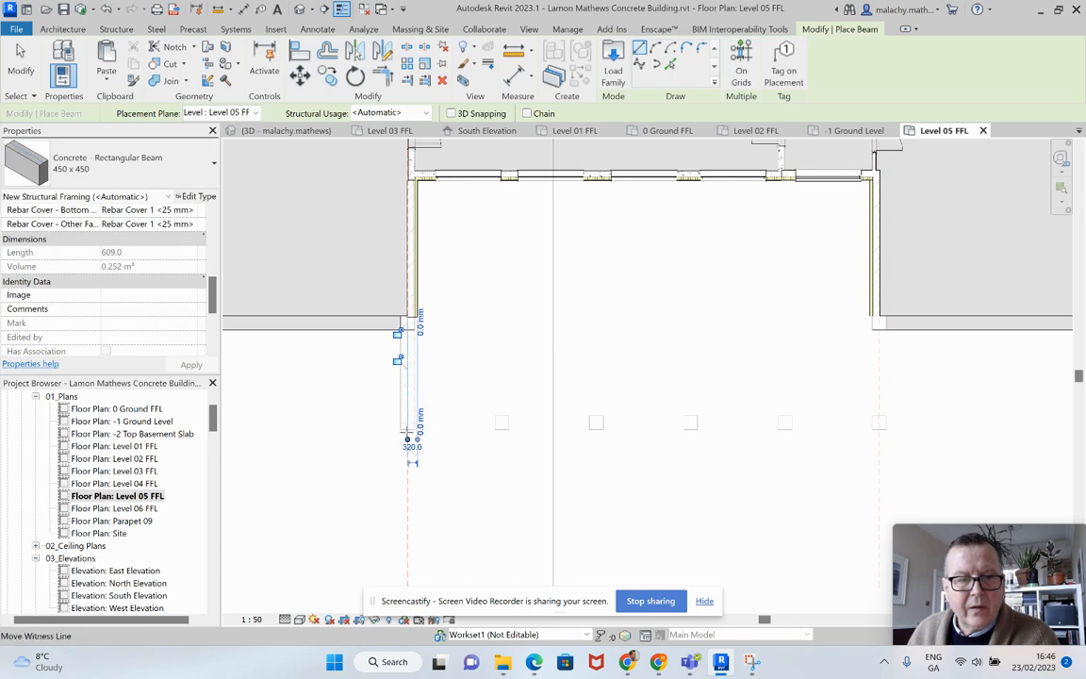
{"action": "left_click", "coordinate": [407, 423]}
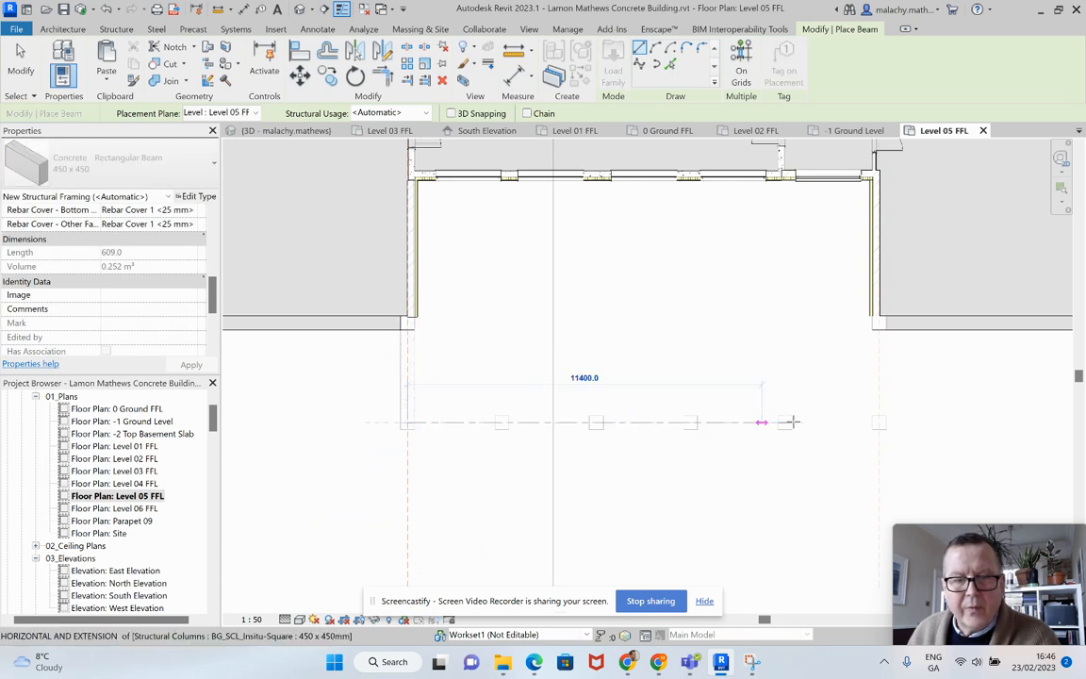
{"action": "left_click", "coordinate": [878, 422]}
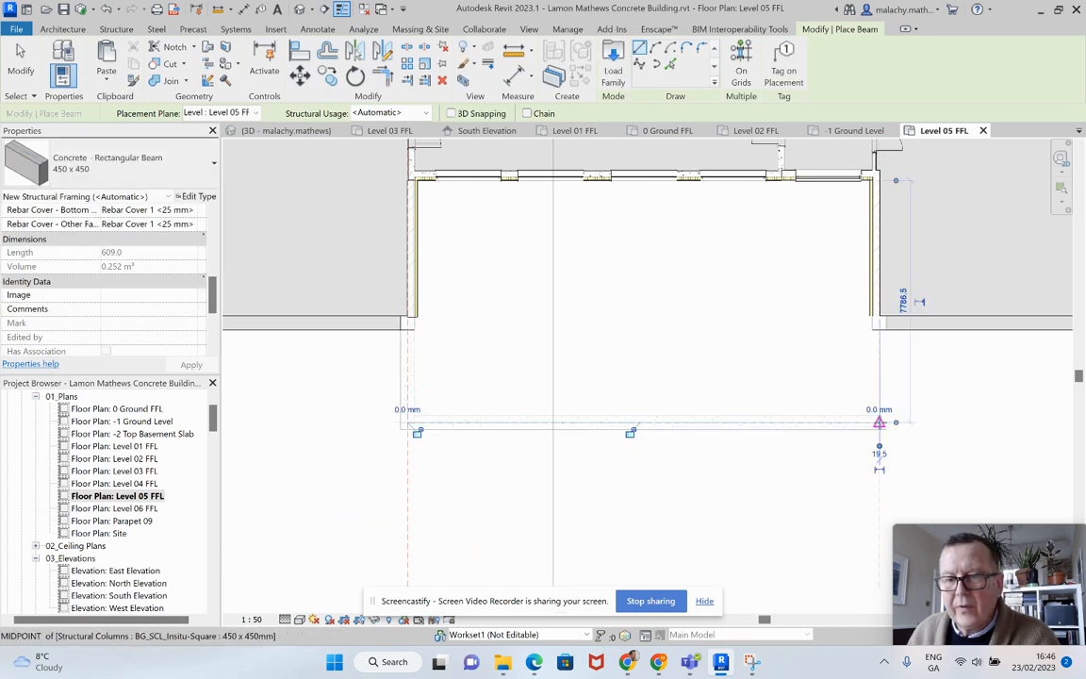
{"action": "left_click", "coordinate": [878, 423]}
{"action": "left_click", "coordinate": [826, 349]}
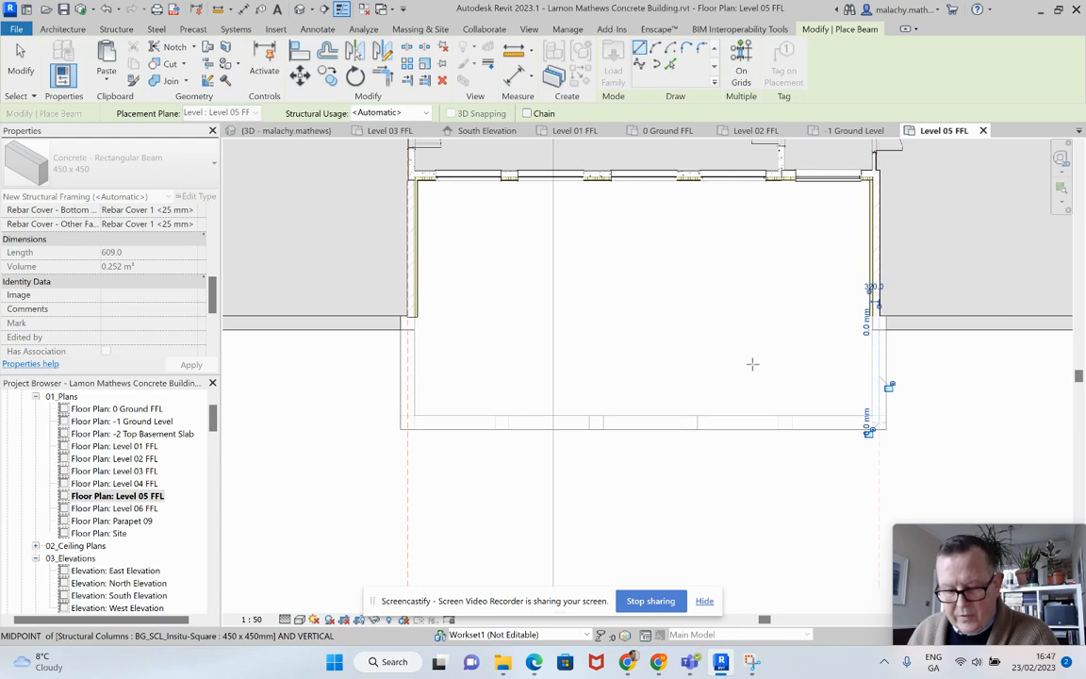
{"action": "key", "text": "Escape"}
{"action": "key", "text": "Escape"}
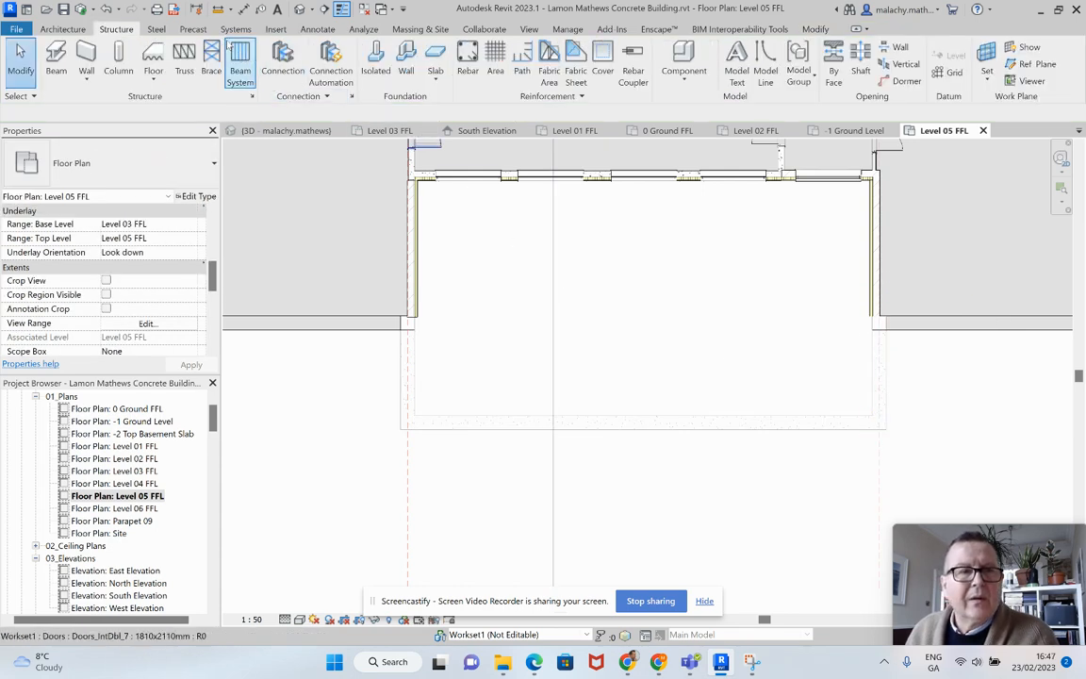
Step: In the 3D view, select the three 450 x 450 beams at Level 05 FFL around the reception and delete them
{"action": "left_click", "coordinate": [311, 131]}
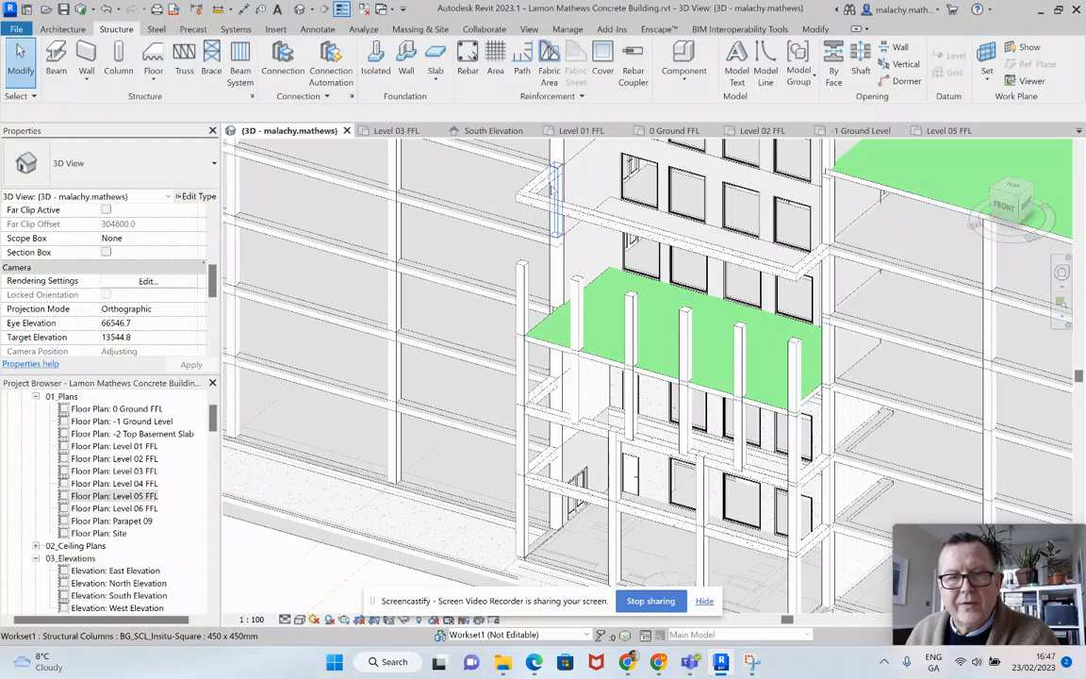
{"action": "left_click", "coordinate": [545, 188]}
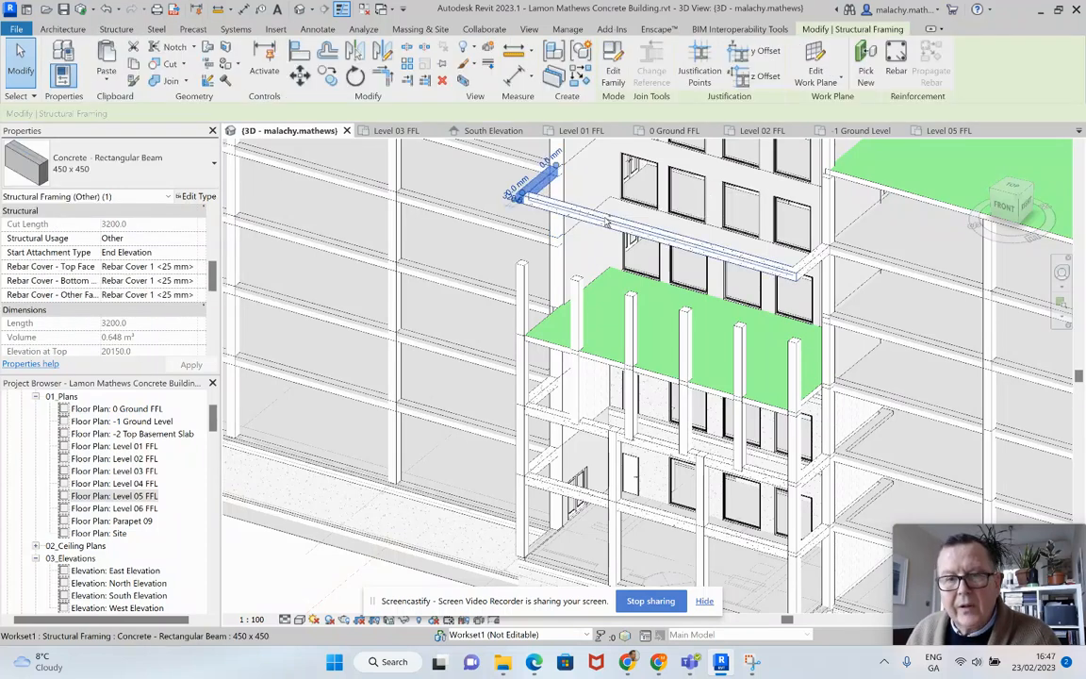
{"action": "left_click", "coordinate": [548, 198], "text": "ctrl"}
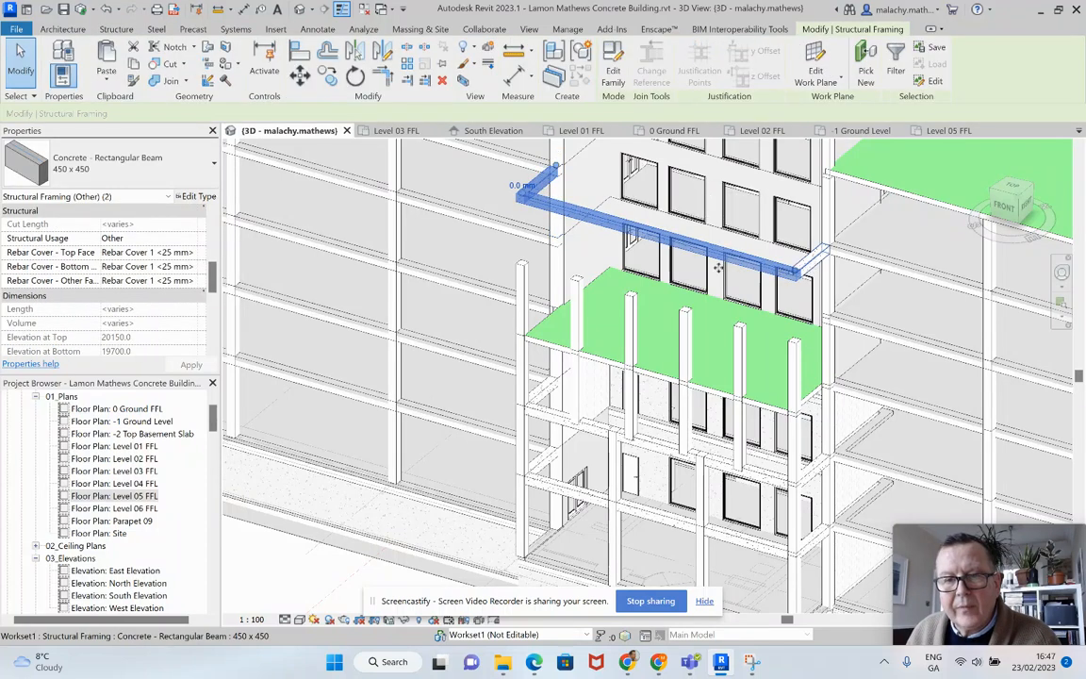
{"action": "left_click", "coordinate": [809, 262], "text": "ctrl"}
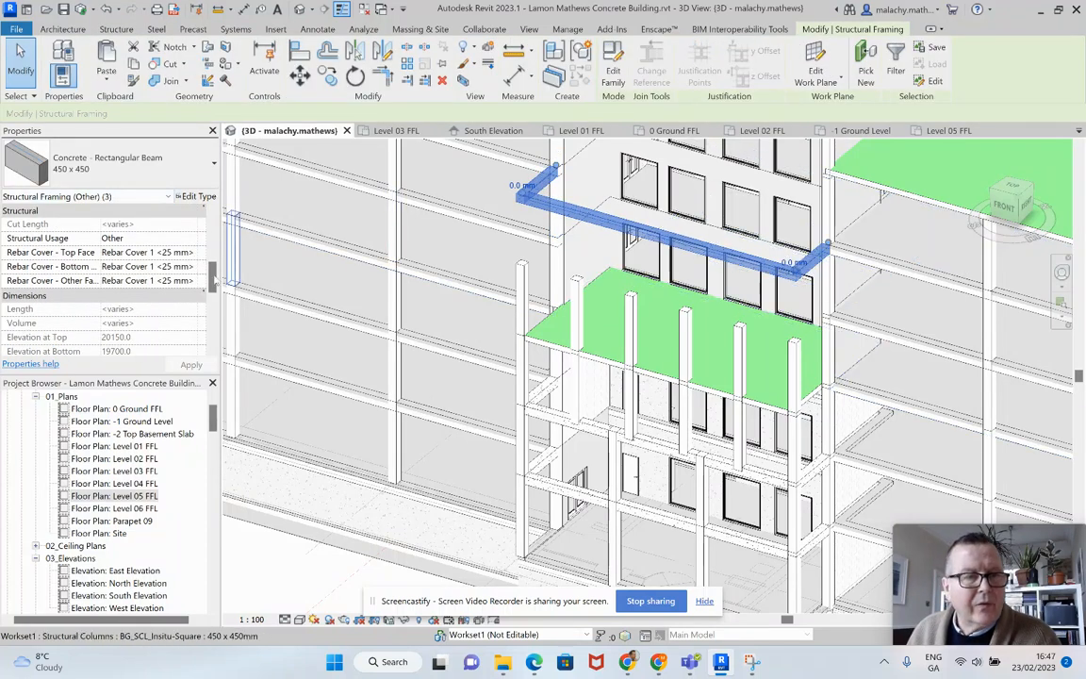
{"action": "scroll", "coordinate": [215, 274], "scroll_direction": "up", "scroll_amount": 8}
{"action": "scroll", "coordinate": [215, 255], "scroll_direction": "down", "scroll_amount": 5}
{"action": "scroll", "coordinate": [213, 220], "scroll_direction": "up", "scroll_amount": 1}
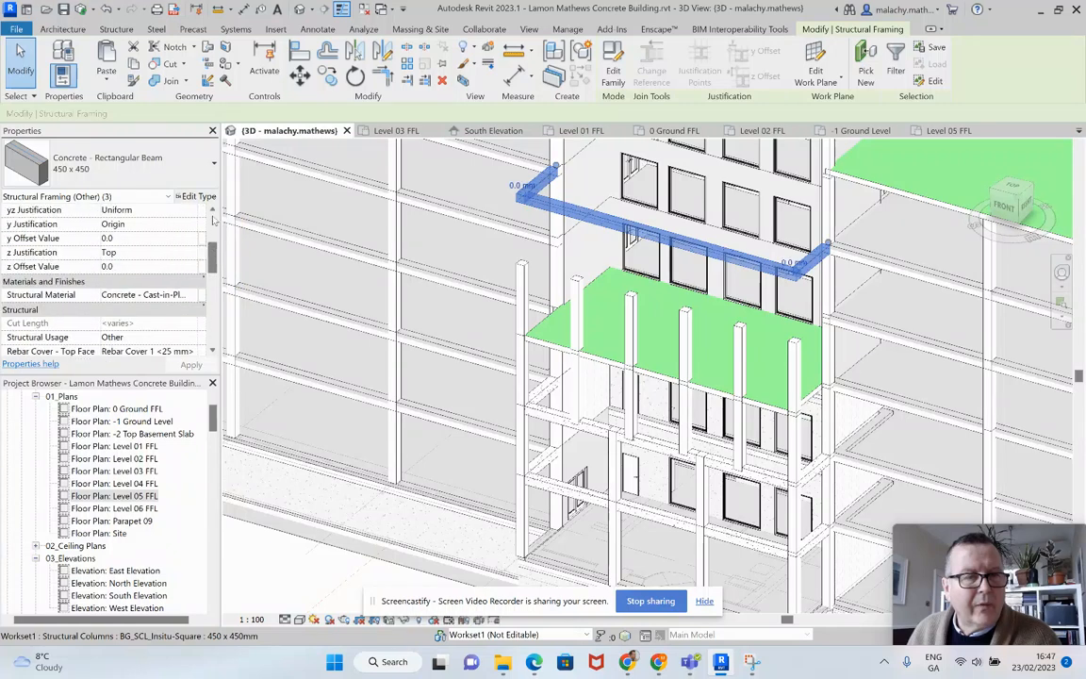
{"action": "scroll", "coordinate": [213, 220], "scroll_direction": "up", "scroll_amount": 3}
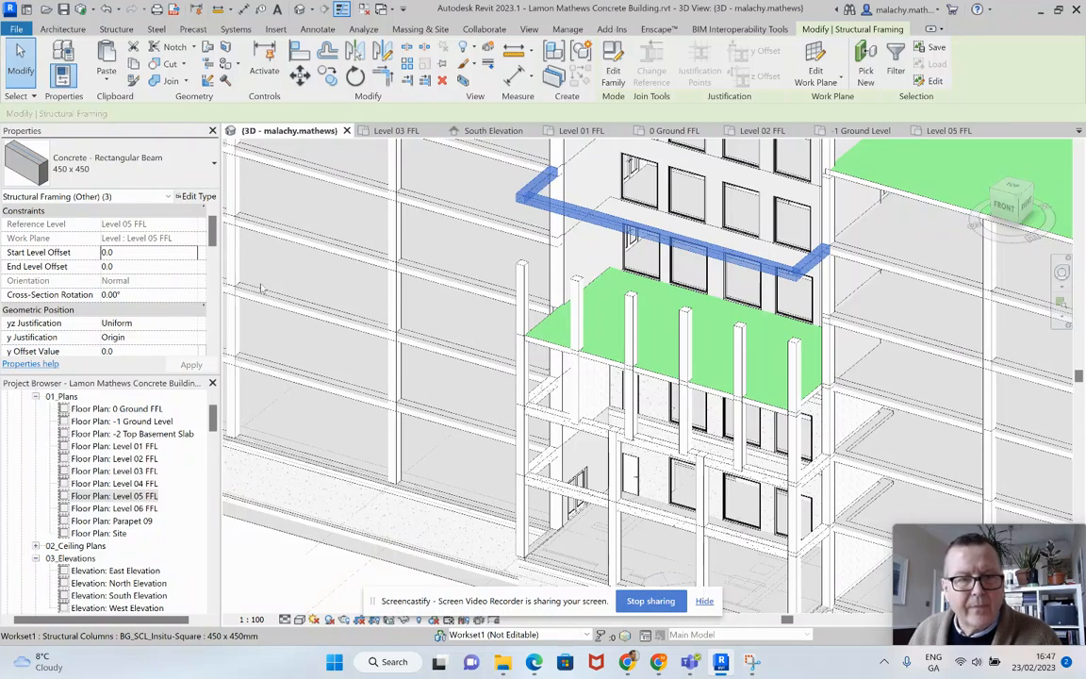
{"action": "left_click", "coordinate": [276, 420]}
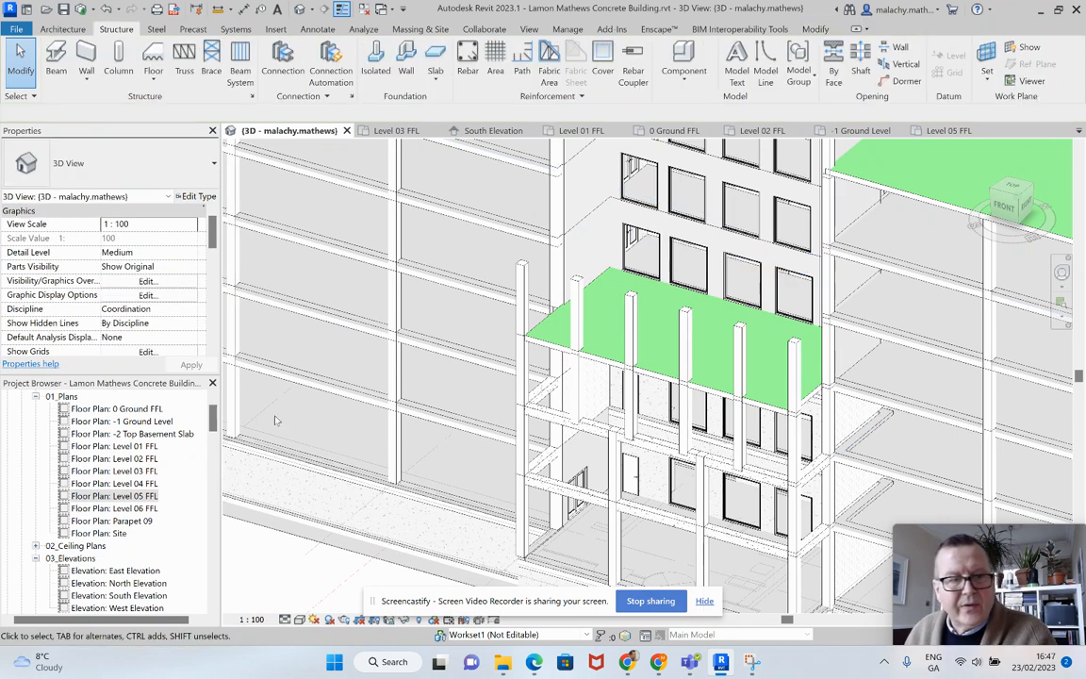
Step: In the Level 04 FFL floor plan, place 450 x 450 concrete beams along the reception's left side, front and right side
{"action": "double_click", "coordinate": [113, 482]}
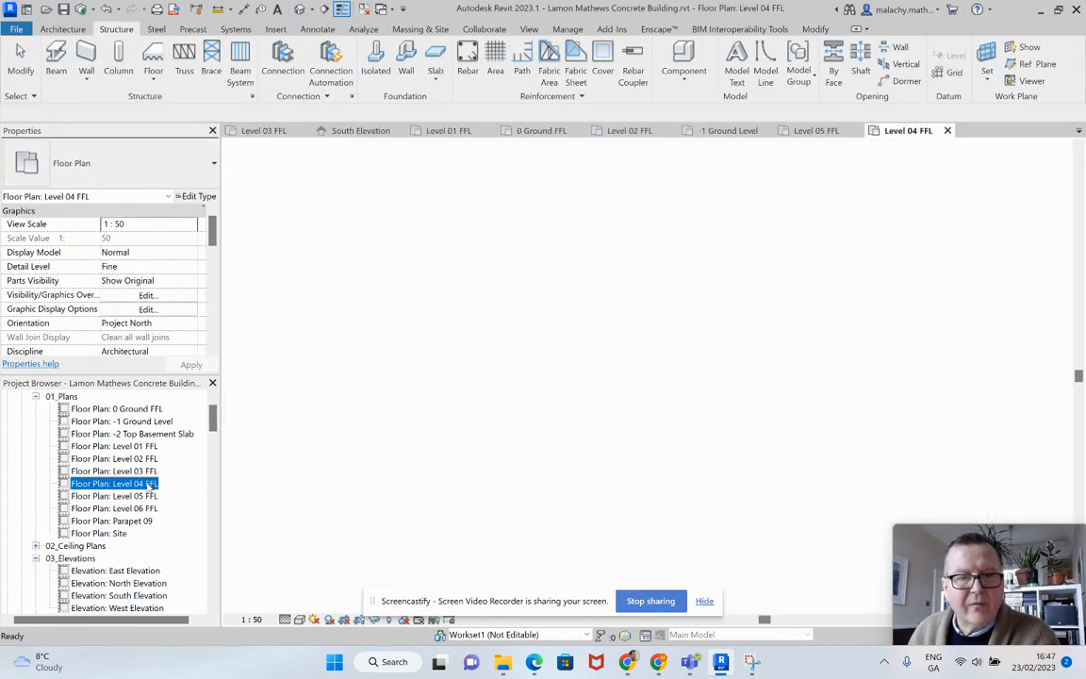
{"action": "scroll", "coordinate": [619, 454], "scroll_direction": "up", "scroll_amount": 3}
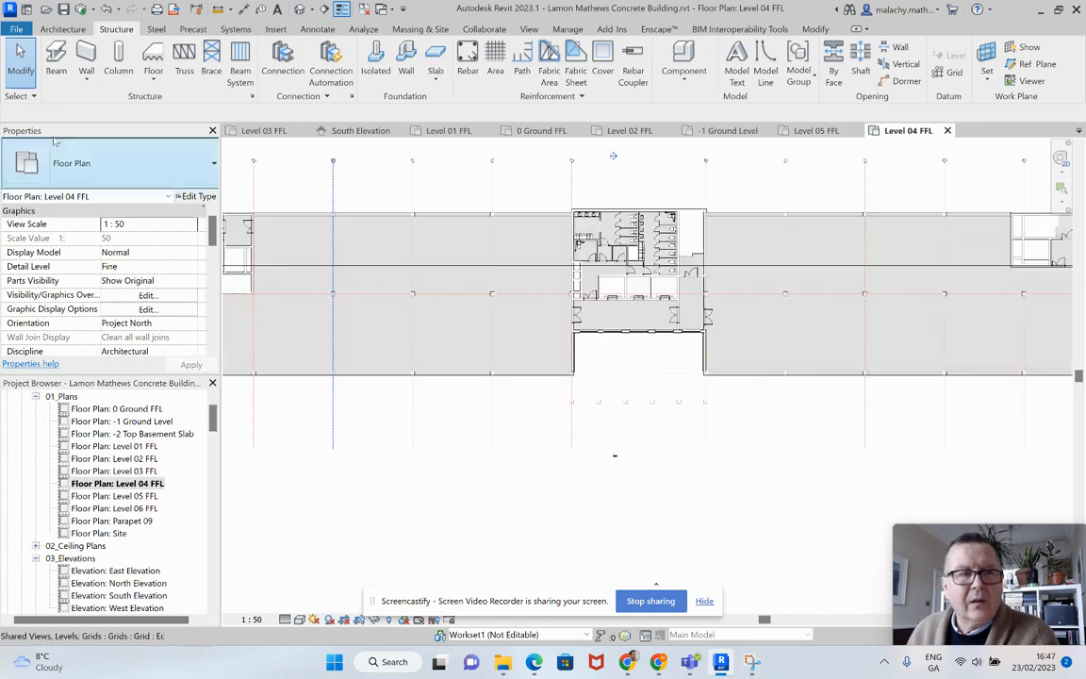
{"action": "left_click", "coordinate": [56, 58]}
{"action": "scroll", "coordinate": [584, 377], "scroll_direction": "up", "scroll_amount": 5}
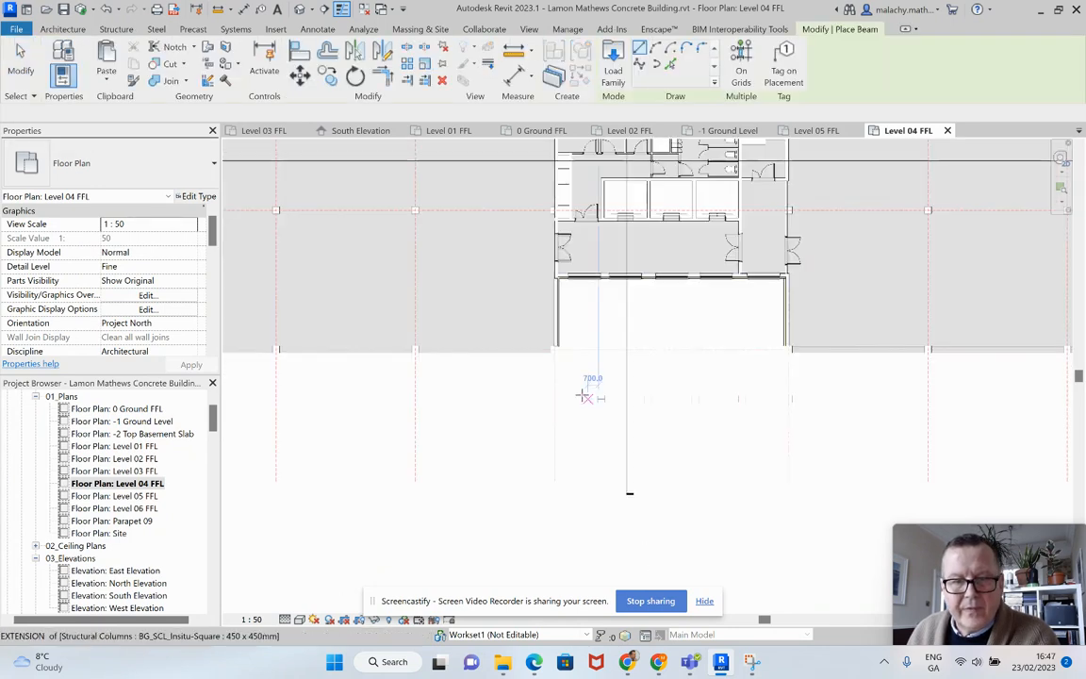
{"action": "left_click", "coordinate": [539, 327]}
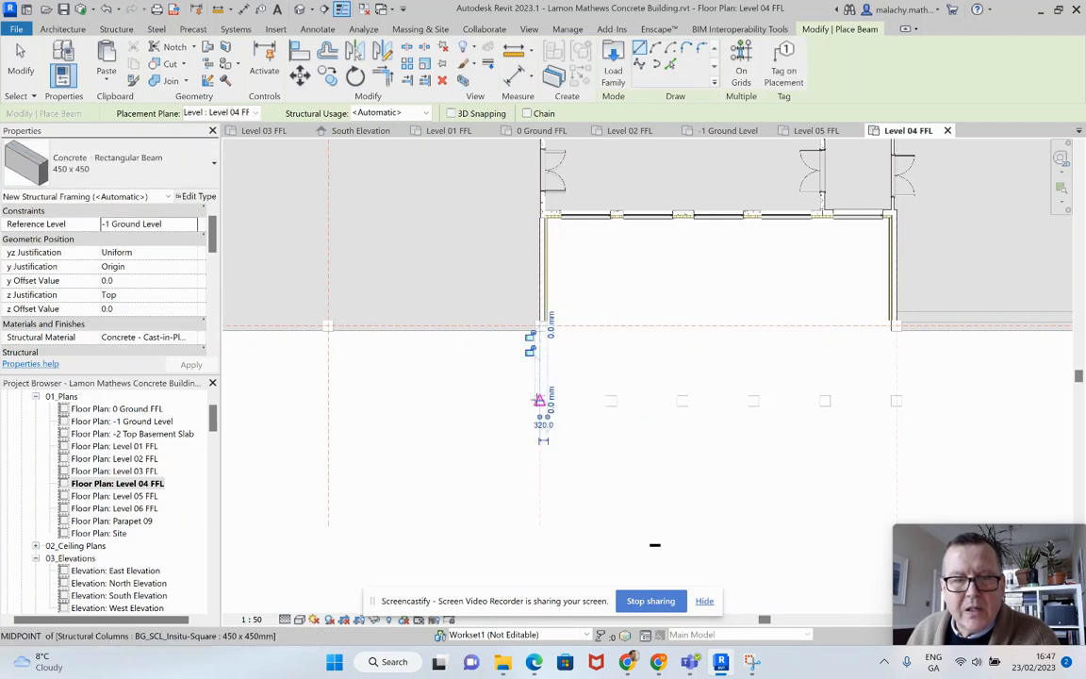
{"action": "left_click", "coordinate": [539, 401]}
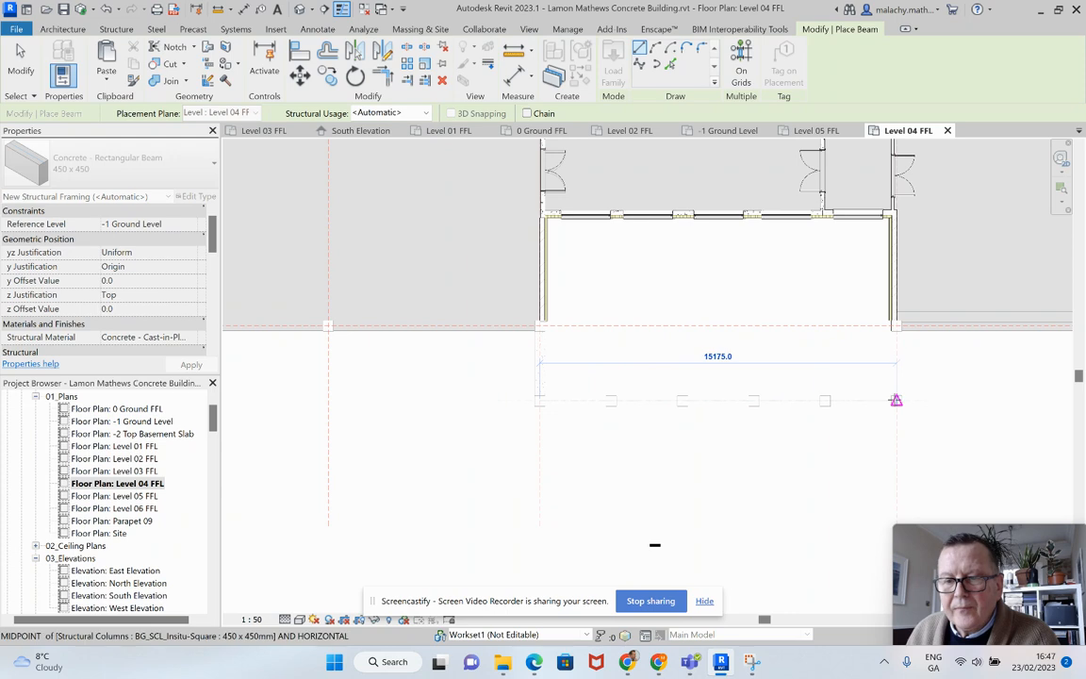
{"action": "left_click", "coordinate": [894, 401]}
{"action": "left_click", "coordinate": [886, 405]}
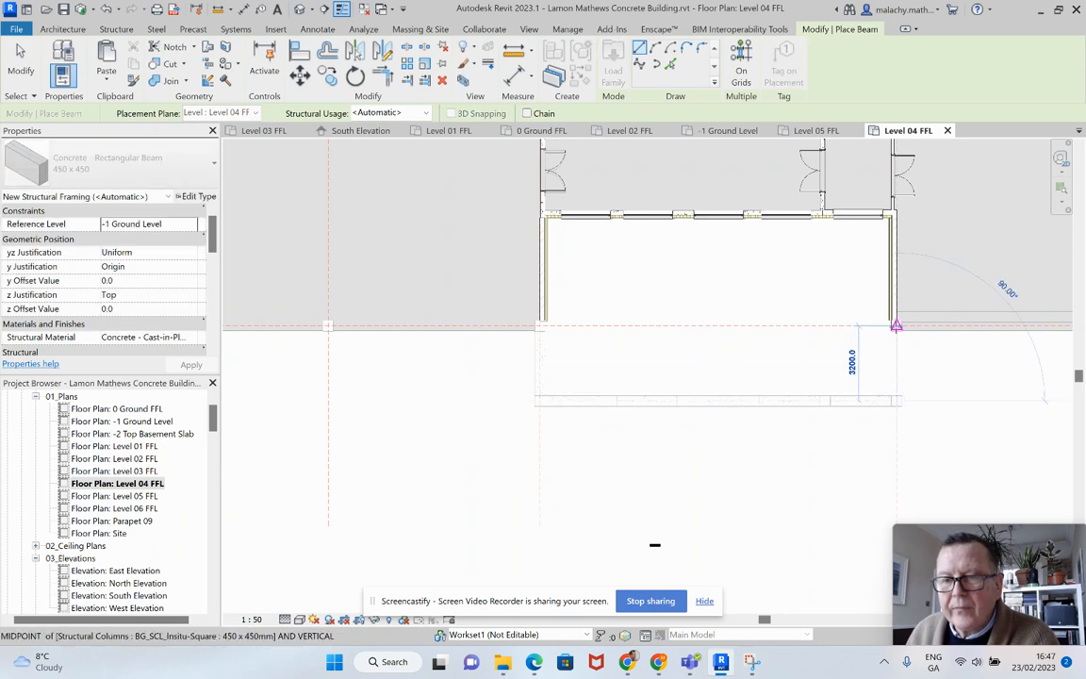
{"action": "key", "text": "Escape"}
{"action": "key", "text": "Escape"}
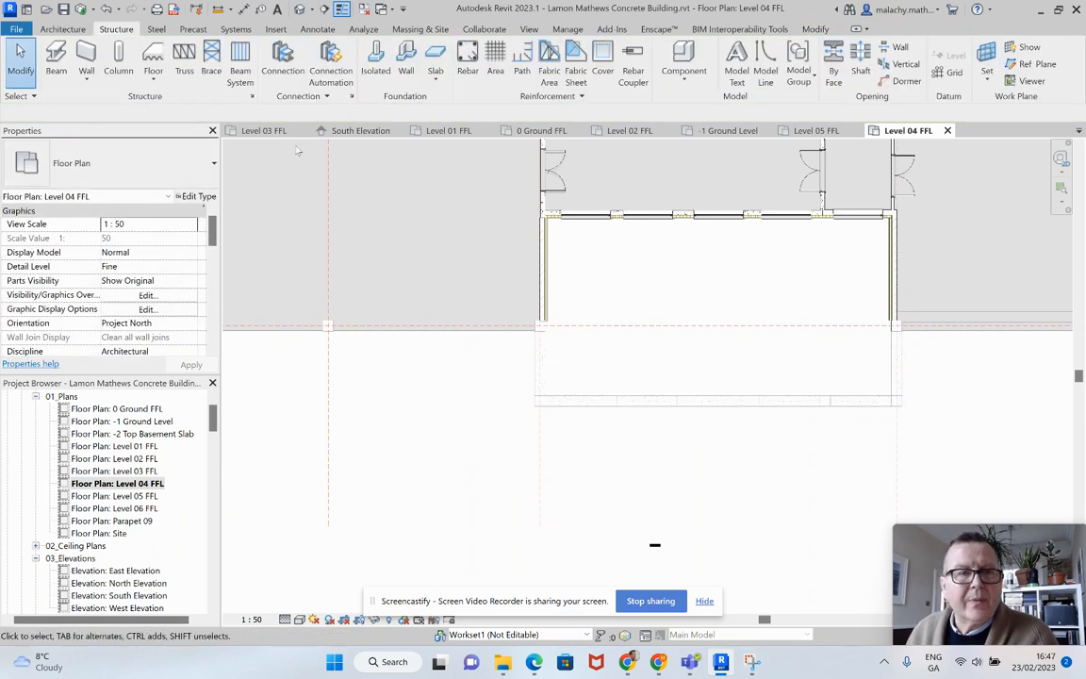
Step: Examine the reception's column and beam frame in the 3D view and the South Elevation
{"action": "left_click", "coordinate": [264, 131]}
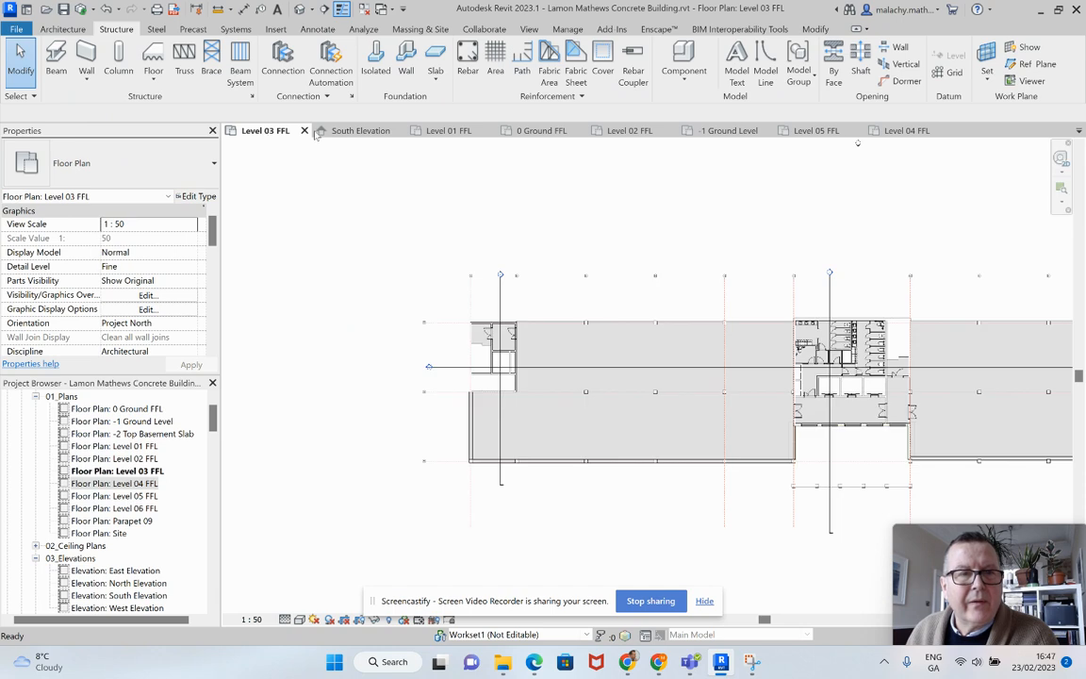
{"action": "left_click", "coordinate": [489, 131]}
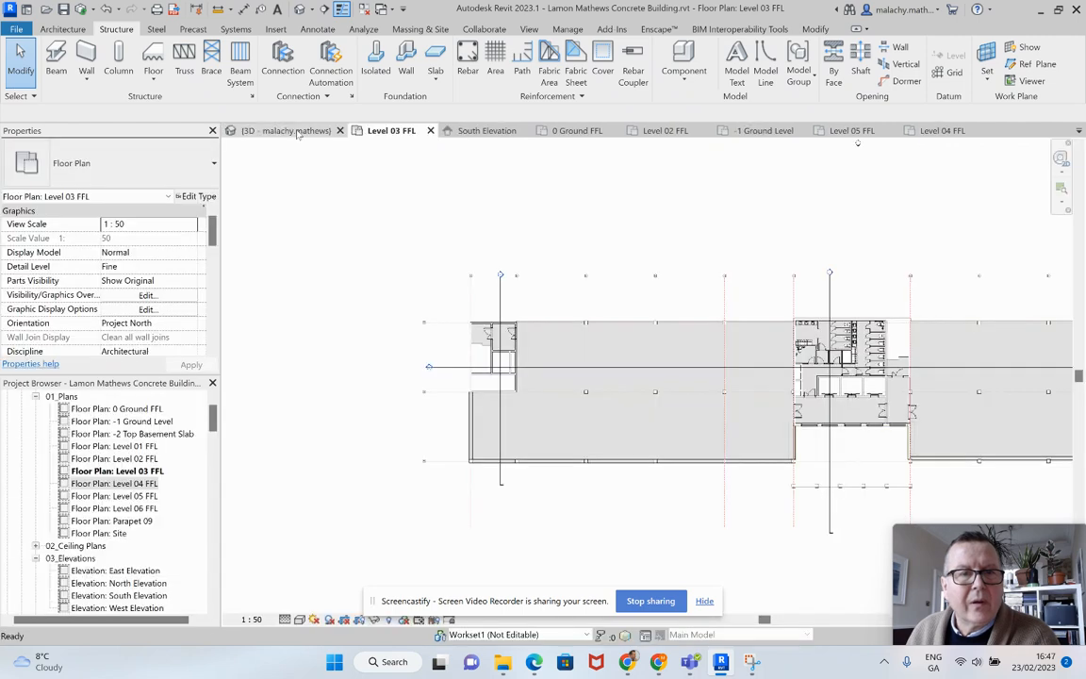
{"action": "left_click", "coordinate": [289, 131]}
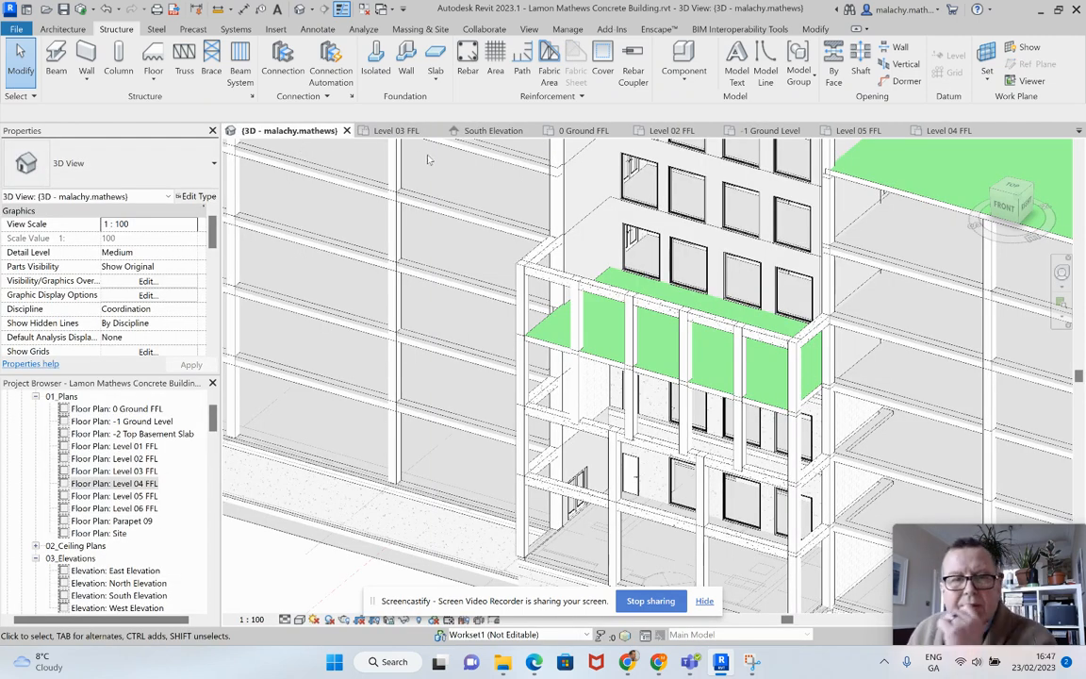
{"action": "left_click", "coordinate": [485, 131]}
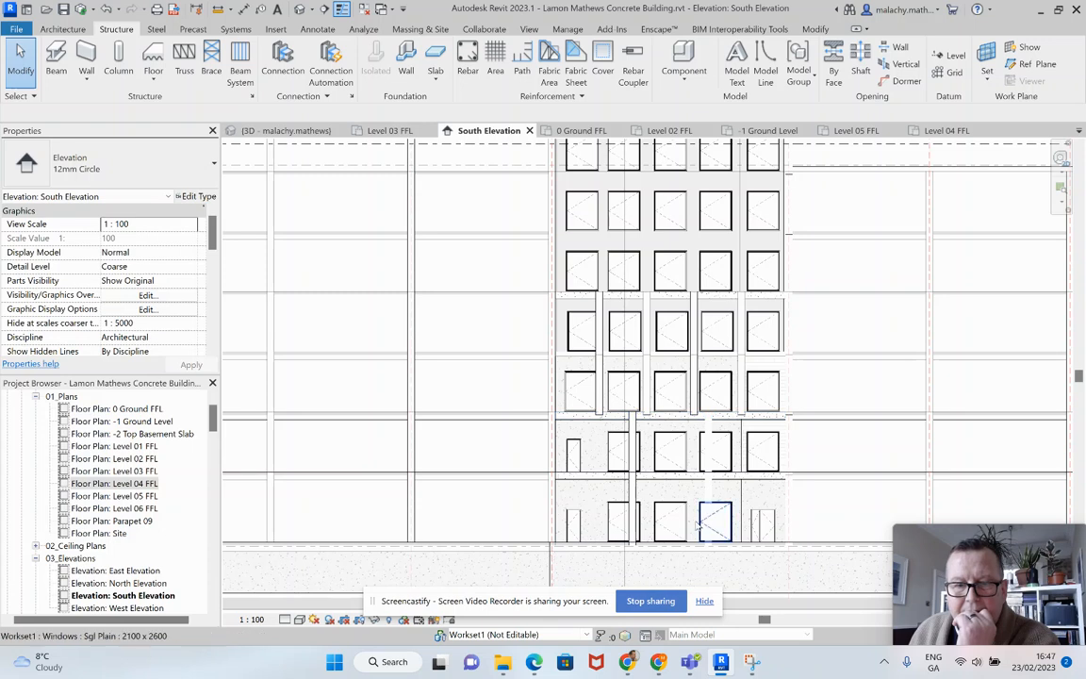
{"action": "scroll", "coordinate": [688, 516], "scroll_direction": "down", "scroll_amount": 2}
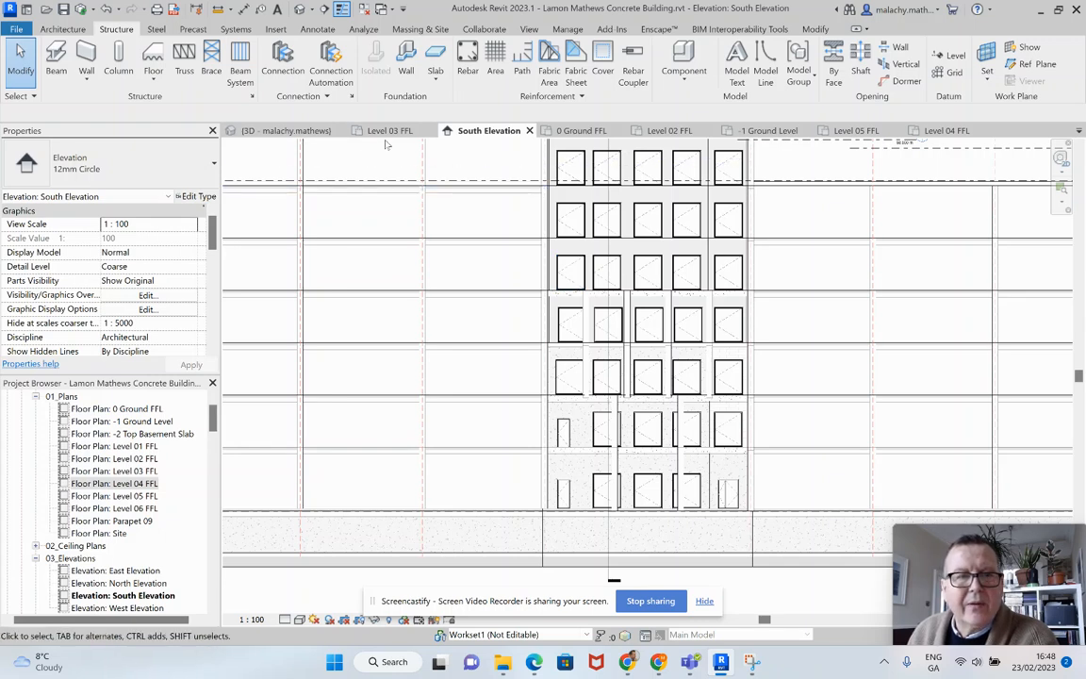
{"action": "left_click", "coordinate": [311, 132]}
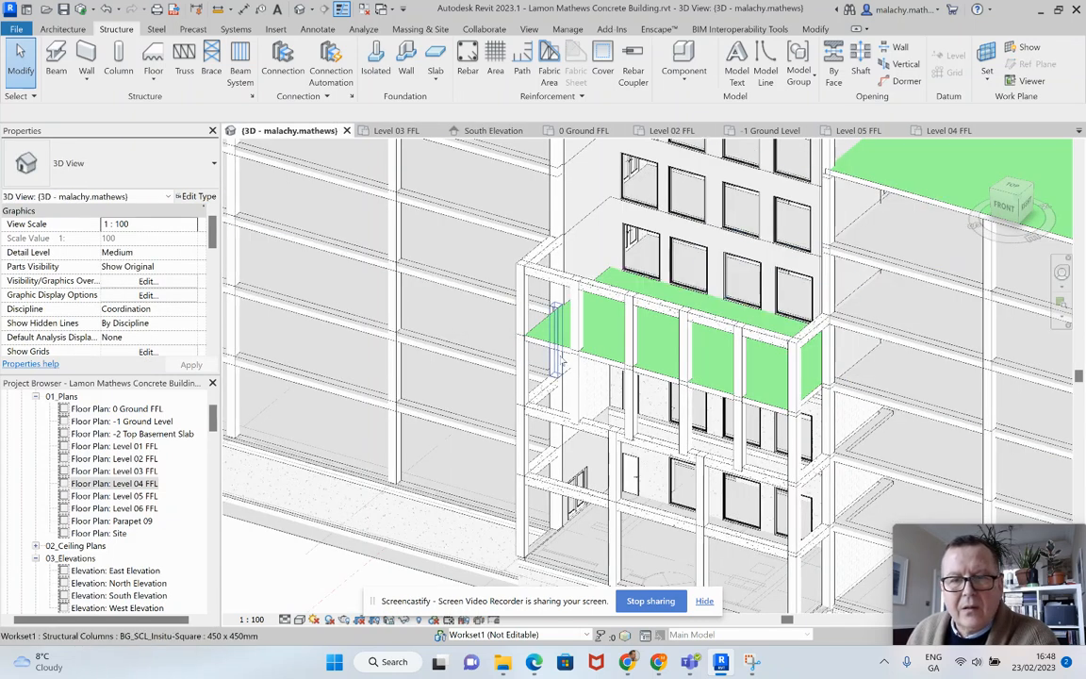
{"action": "scroll", "coordinate": [595, 377], "scroll_direction": "up", "scroll_amount": 2}
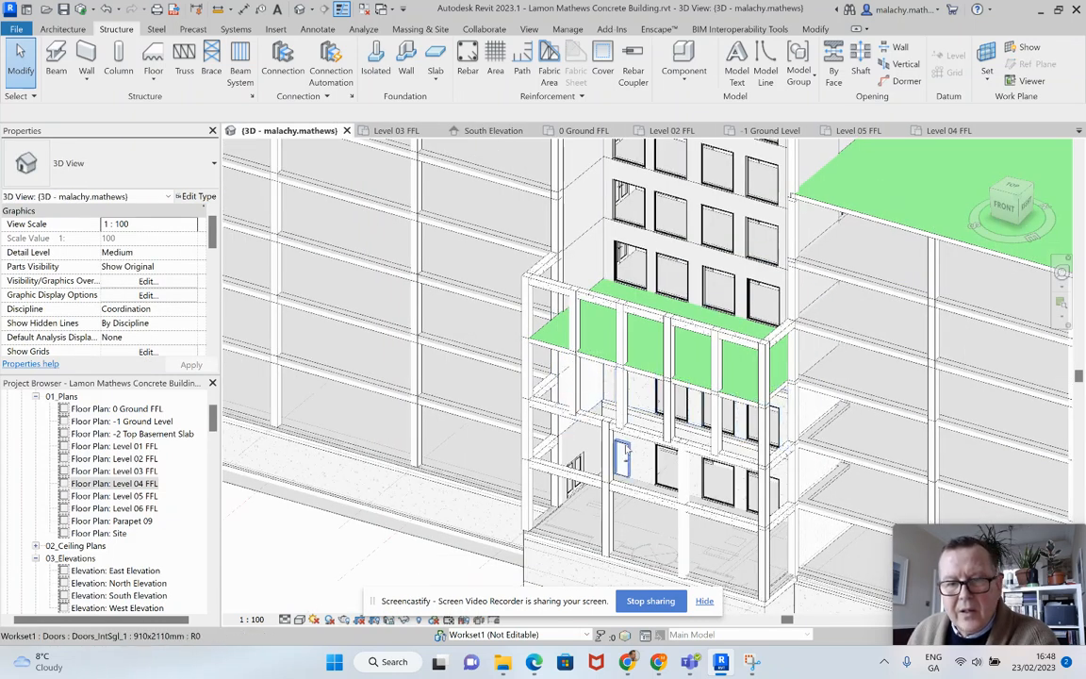
Step: Select the Generic - 300mm roof over the reception and open its footprint for editing in the Level 03 FFL plan
{"action": "left_click", "coordinate": [640, 375]}
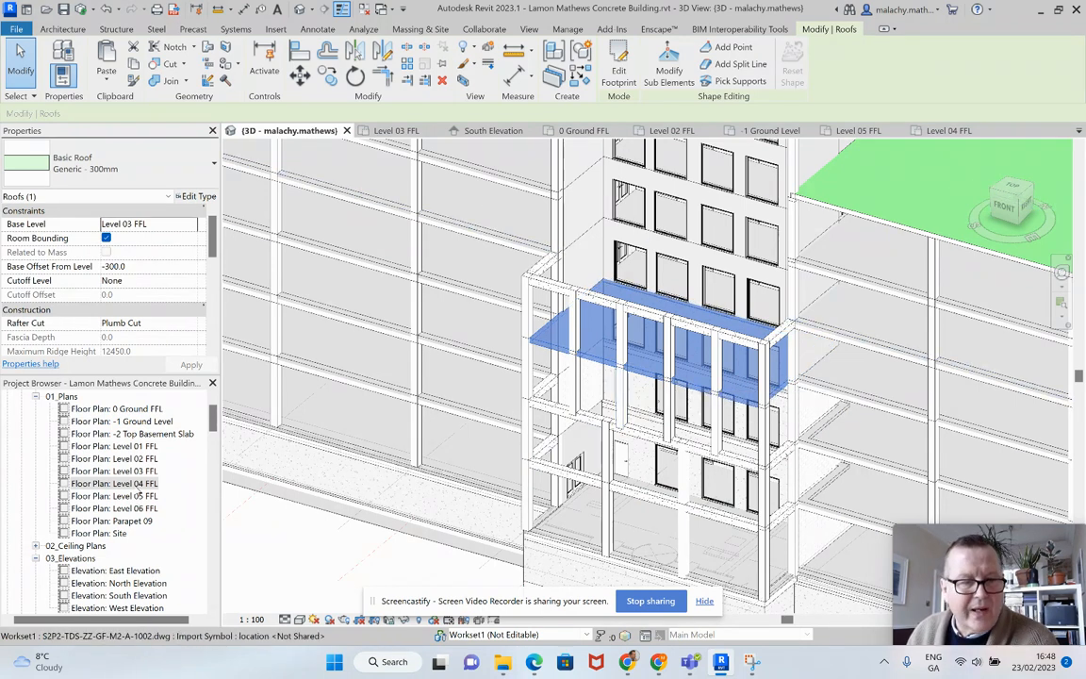
{"action": "double_click", "coordinate": [141, 484]}
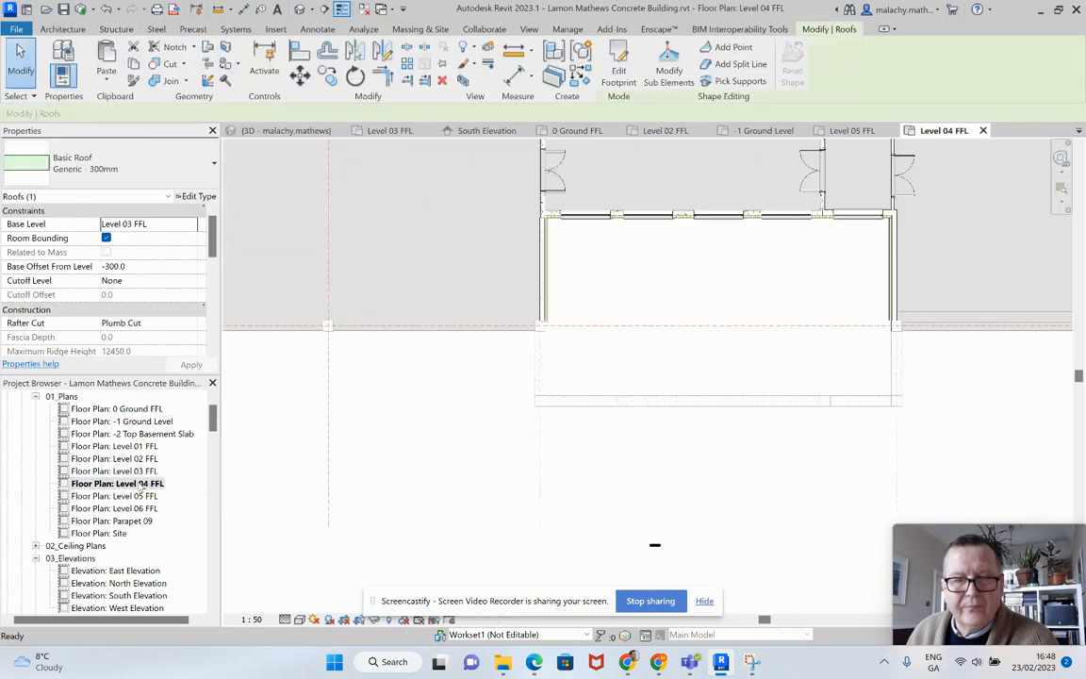
{"action": "double_click", "coordinate": [140, 471]}
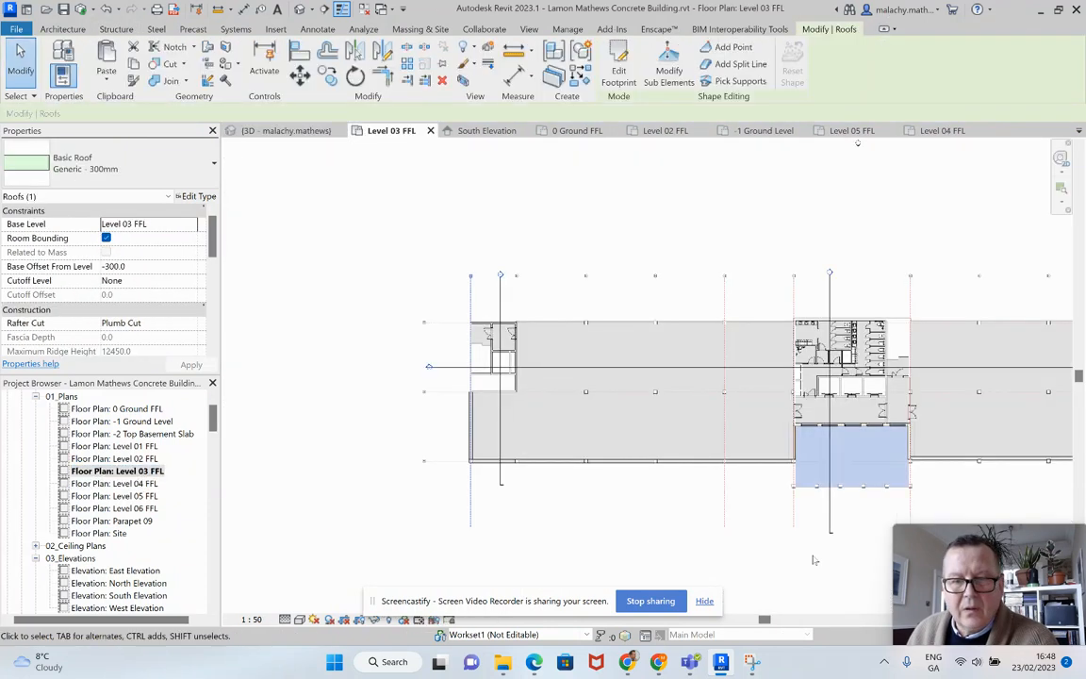
{"action": "scroll", "coordinate": [858, 500], "scroll_direction": "up", "scroll_amount": 1}
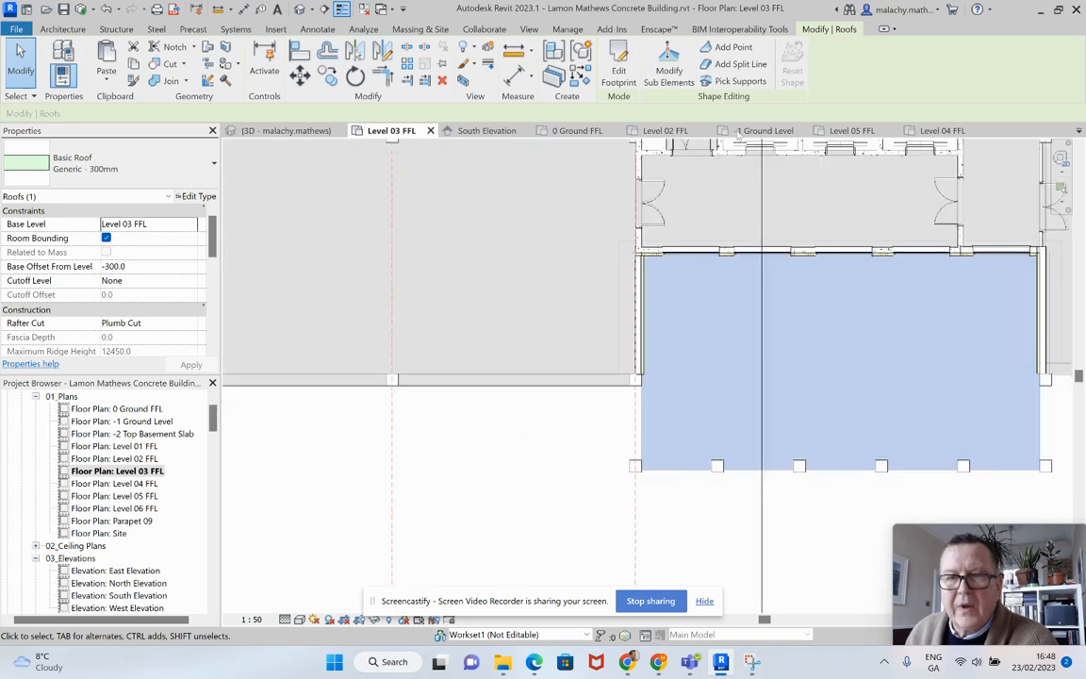
{"action": "left_click", "coordinate": [617, 79]}
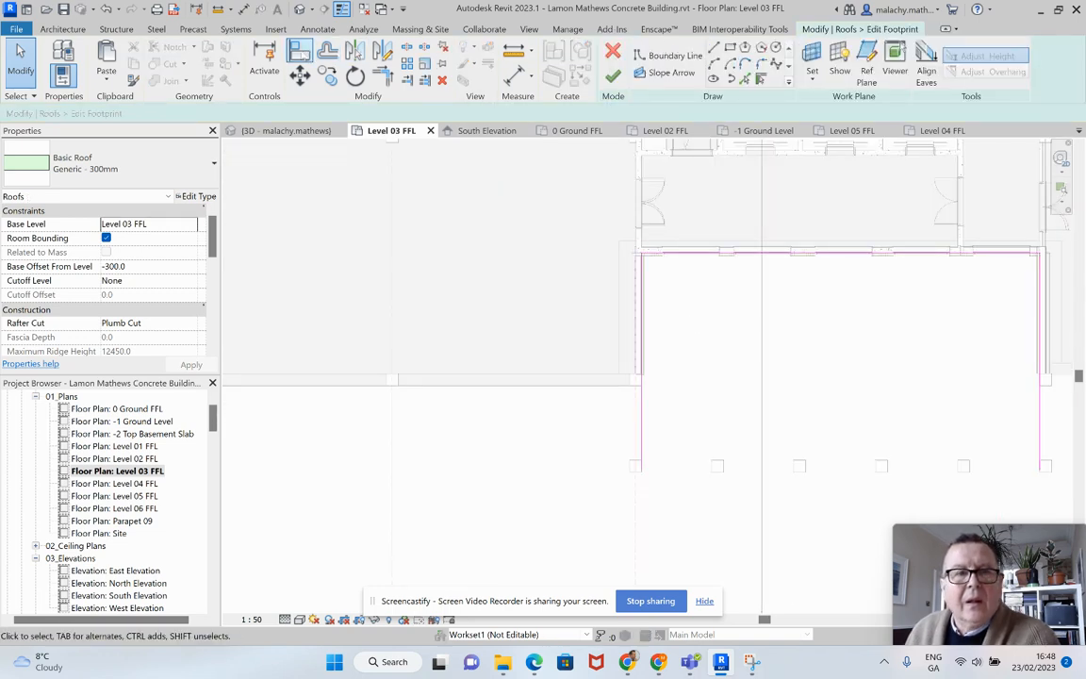
Step: Align the roof footprint's front edge with the inner faces of the front columns and finish the footprint edit
{"action": "left_click", "coordinate": [300, 51]}
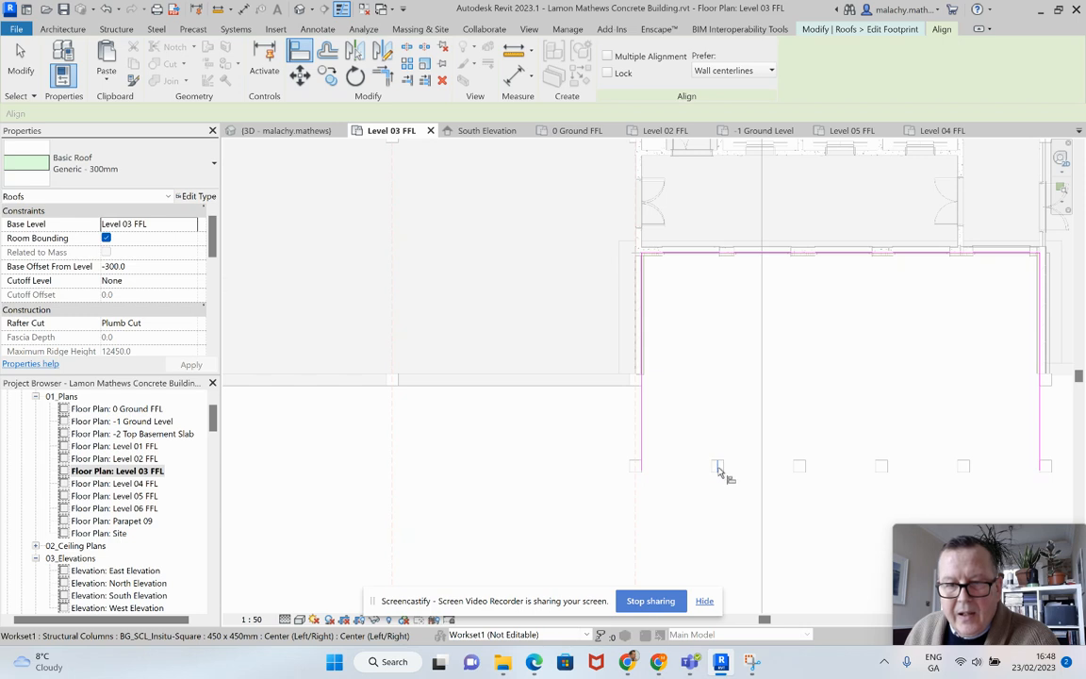
{"action": "scroll", "coordinate": [714, 450], "scroll_direction": "up", "scroll_amount": 3}
{"action": "left_click", "coordinate": [725, 446]}
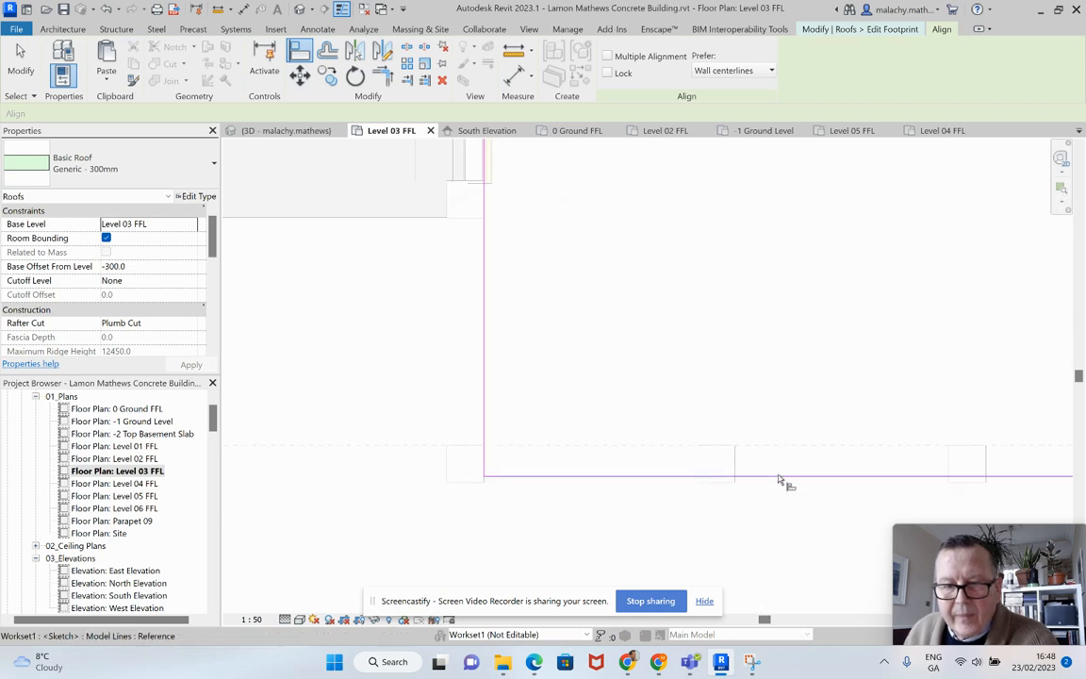
{"action": "left_click", "coordinate": [782, 476]}
{"action": "scroll", "coordinate": [612, 499], "scroll_direction": "down", "scroll_amount": 2}
{"action": "middle_click_drag", "start_coordinate": [647, 504], "coordinate": [483, 472]}
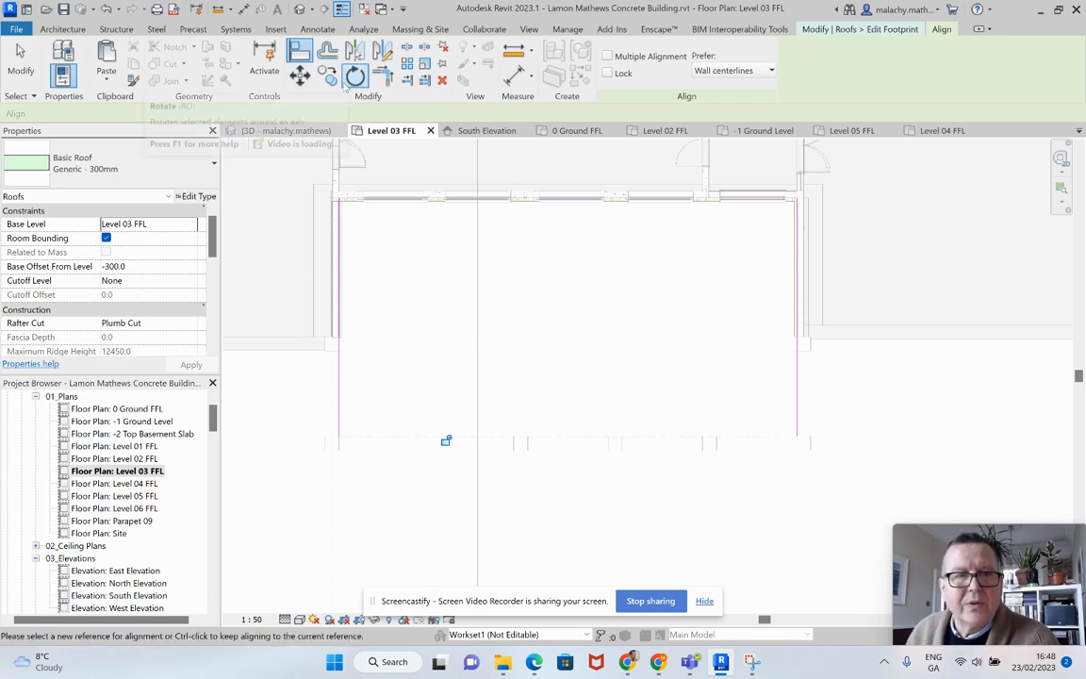
{"action": "key", "text": "Escape"}
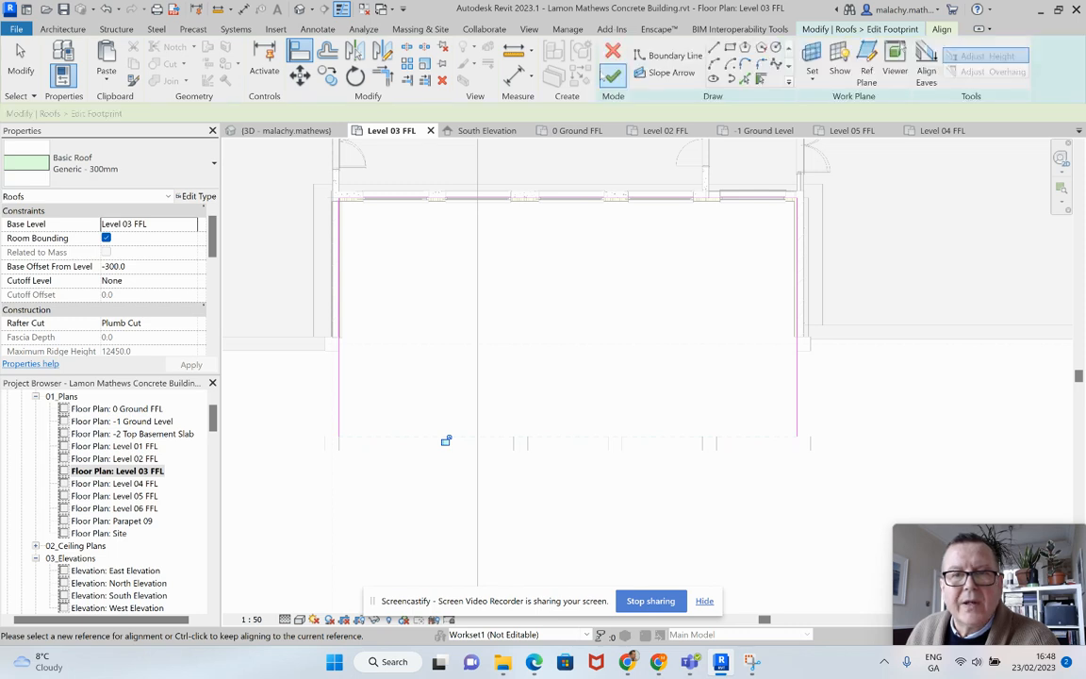
{"action": "left_click", "coordinate": [549, 63]}
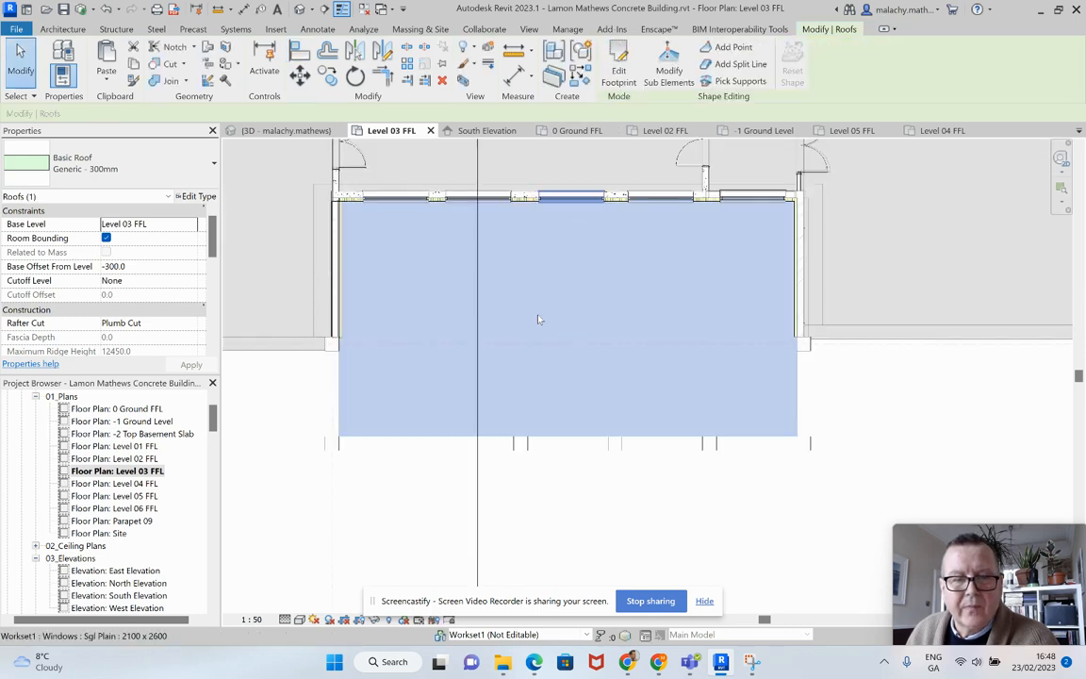
{"action": "left_click", "coordinate": [563, 487]}
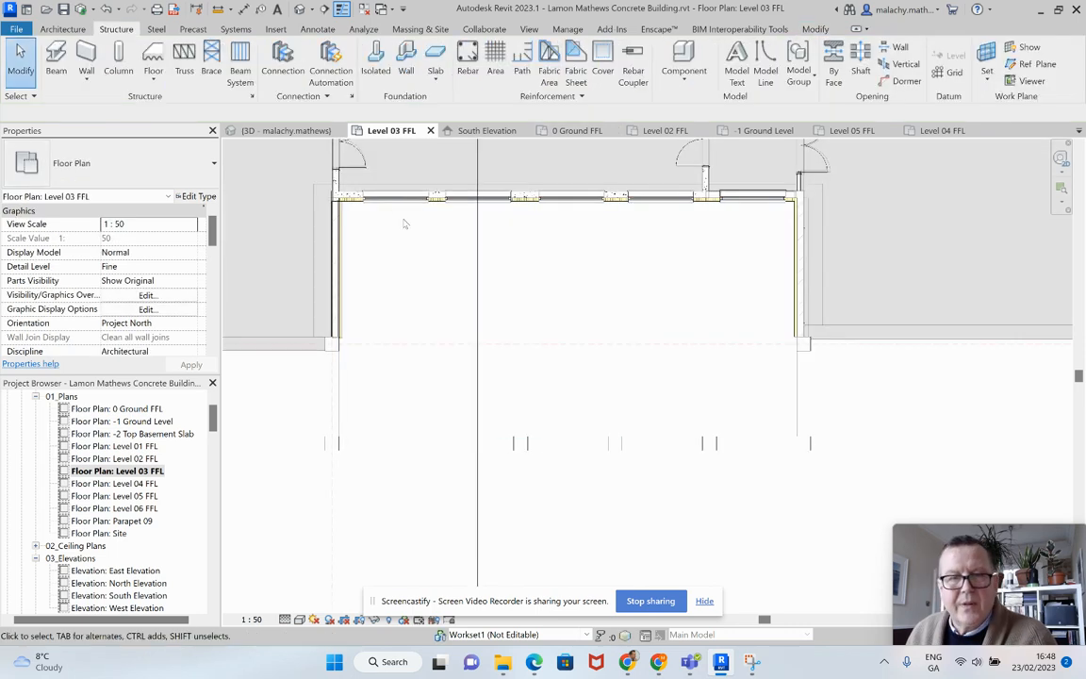
Step: In the 3D view, set the structural material of the BG_SCL_Insitu-Square 450 x 450mm column type to Concrete - Cast In Situ
{"action": "left_click", "coordinate": [288, 130]}
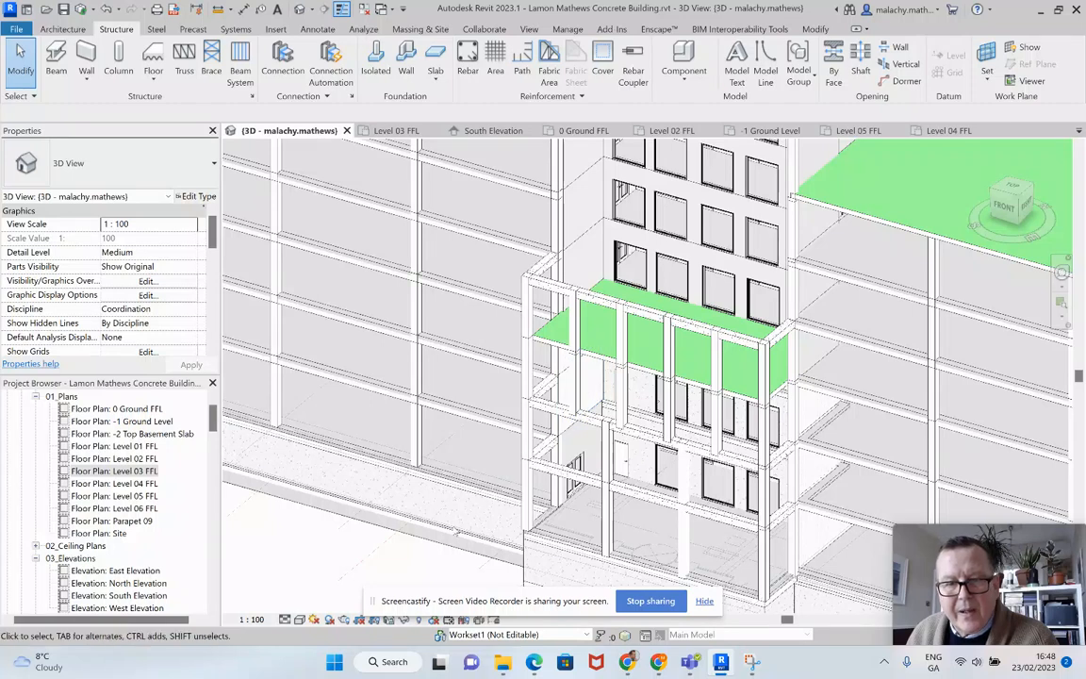
{"action": "middle_click_drag", "start_coordinate": [430, 566], "coordinate": [414, 471]}
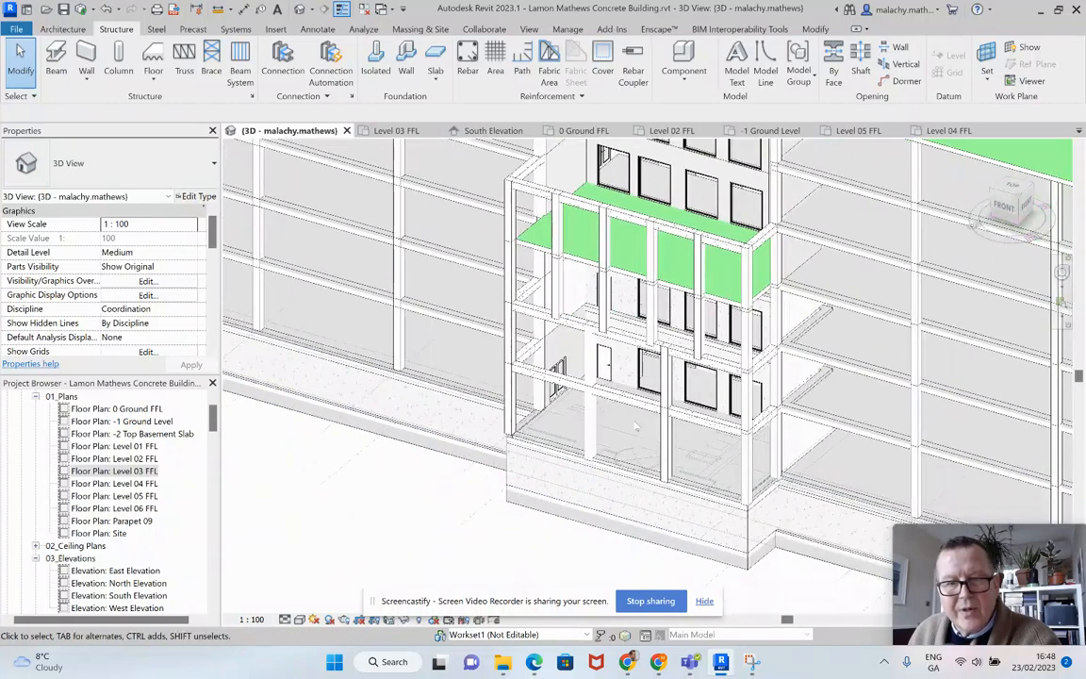
{"action": "scroll", "coordinate": [660, 356], "scroll_direction": "up", "scroll_amount": 5}
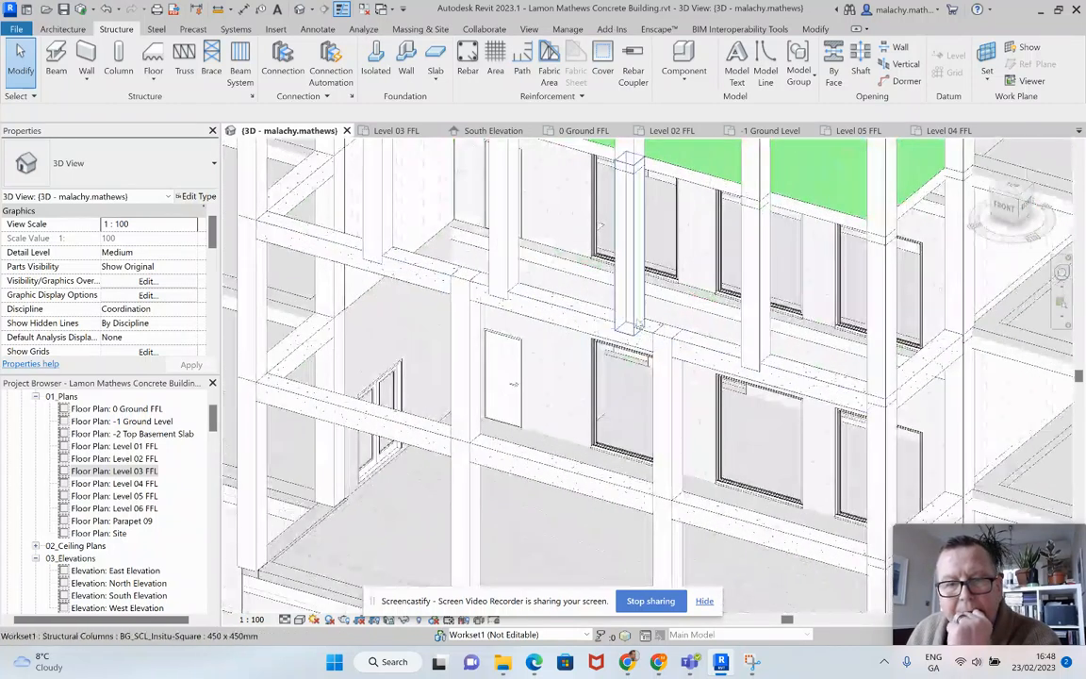
{"action": "left_click", "coordinate": [634, 320]}
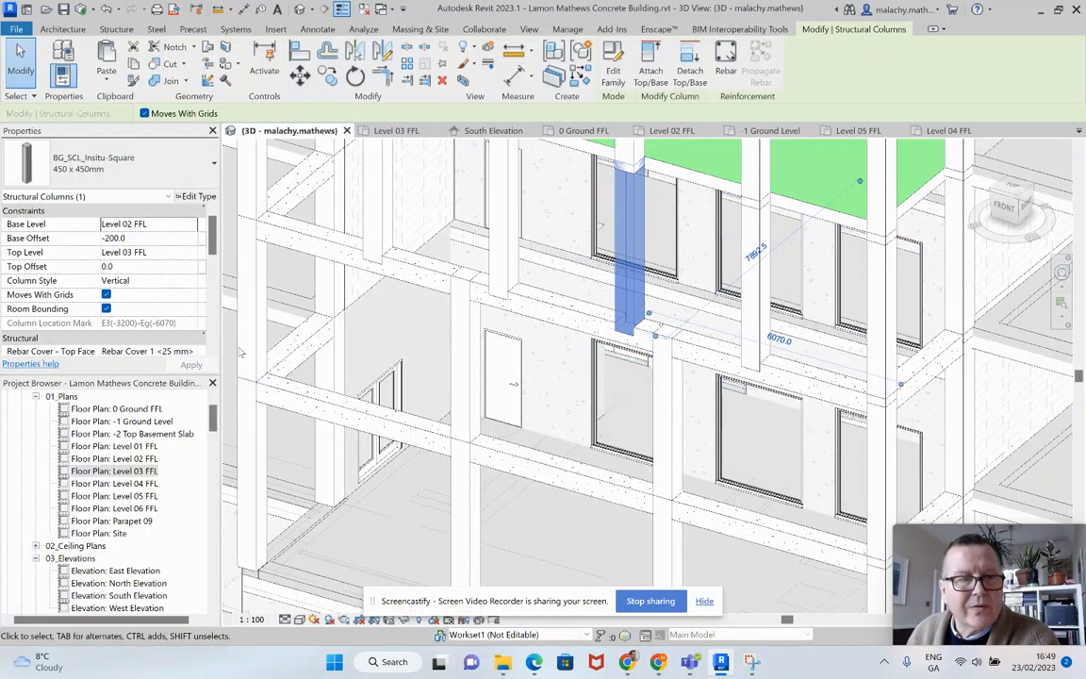
{"action": "left_click", "coordinate": [191, 196]}
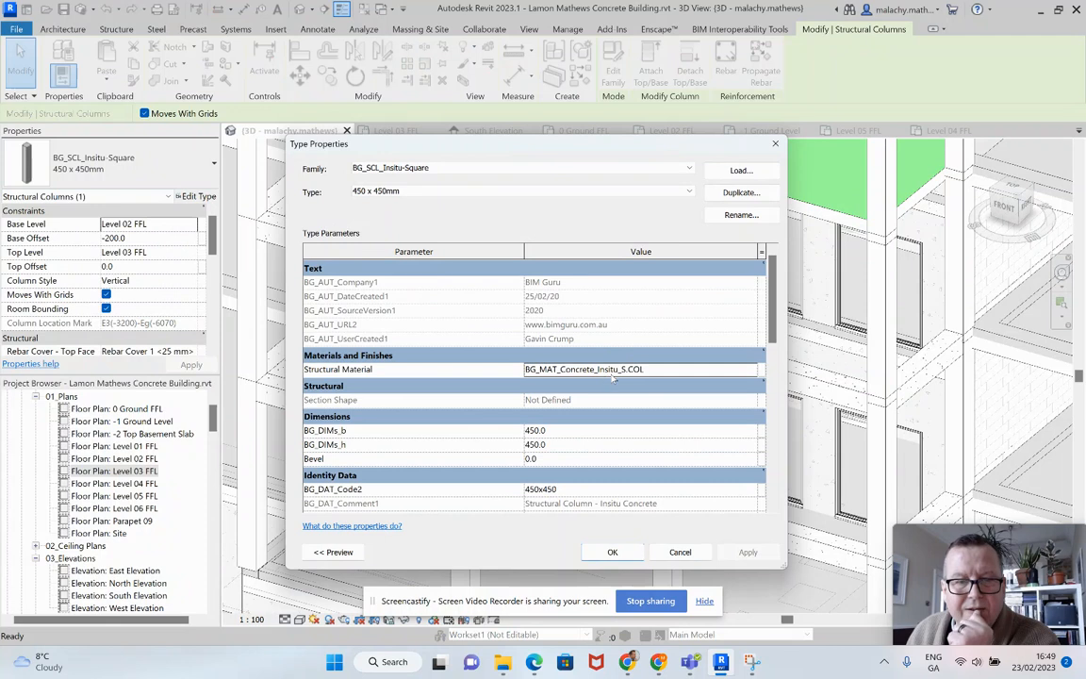
{"action": "left_click", "coordinate": [751, 368]}
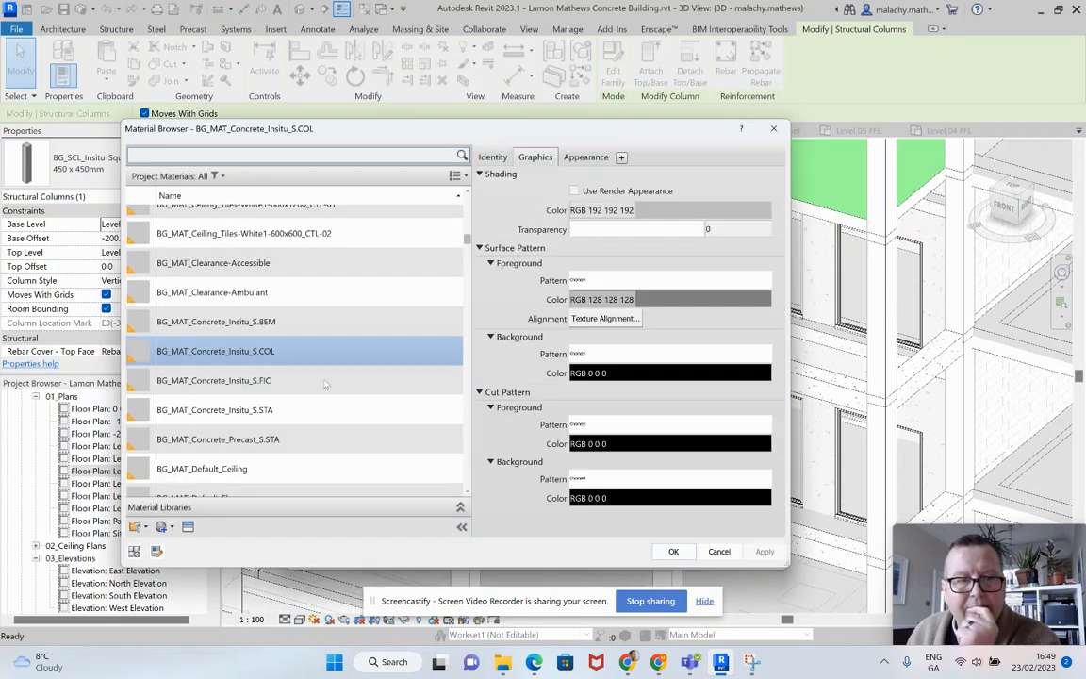
{"action": "scroll", "coordinate": [315, 390], "scroll_direction": "down", "scroll_amount": 4}
{"action": "scroll", "coordinate": [316, 389], "scroll_direction": "down", "scroll_amount": 5}
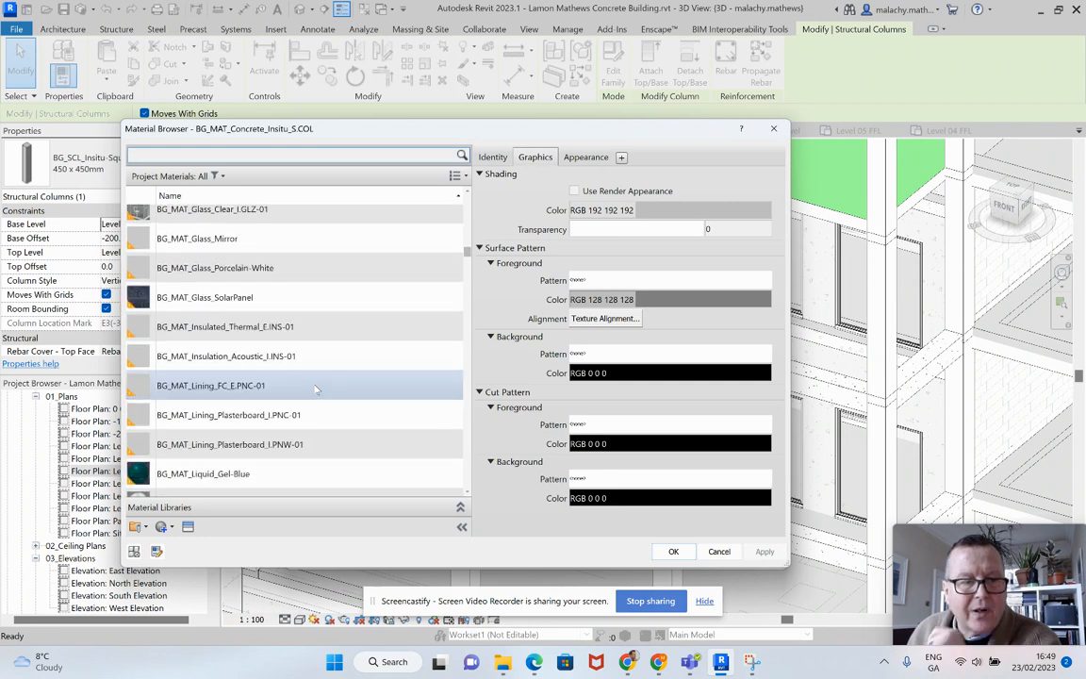
{"action": "scroll", "coordinate": [315, 389], "scroll_direction": "down", "scroll_amount": 2}
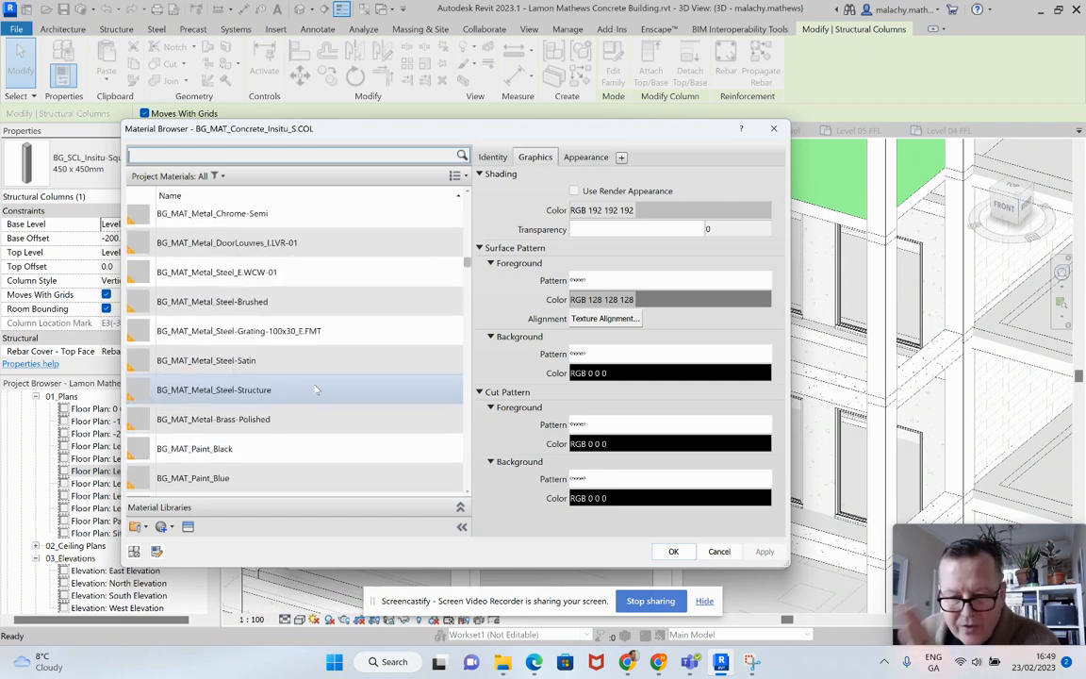
{"action": "scroll", "coordinate": [316, 389], "scroll_direction": "down", "scroll_amount": 8}
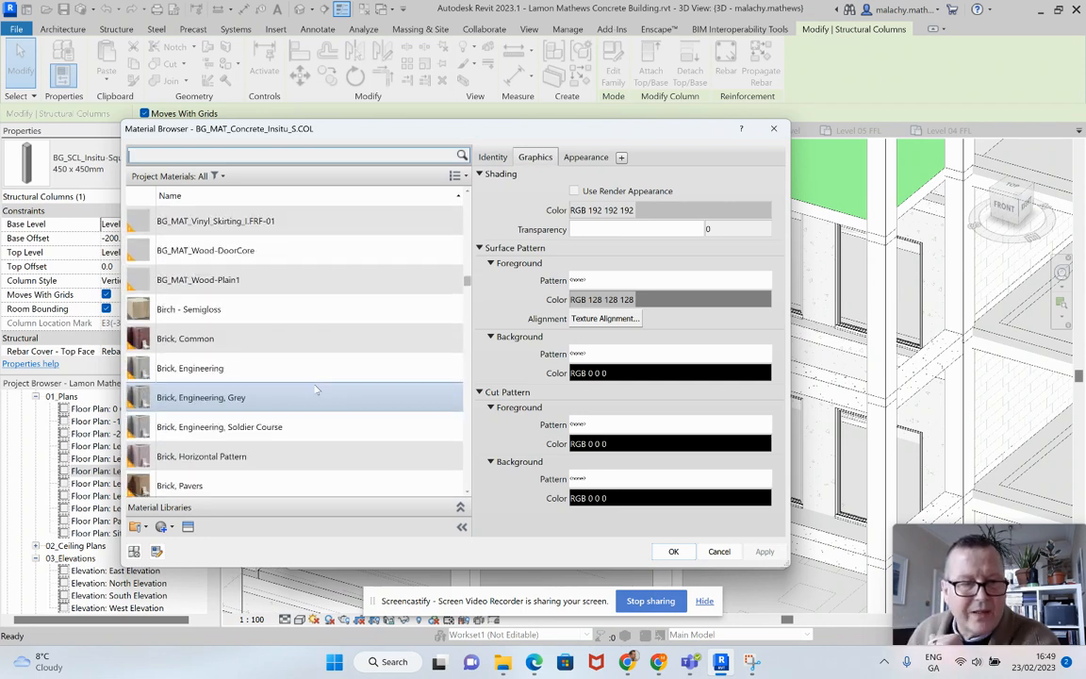
{"action": "scroll", "coordinate": [316, 390], "scroll_direction": "down", "scroll_amount": 2}
{"action": "scroll", "coordinate": [316, 389], "scroll_direction": "down", "scroll_amount": 4}
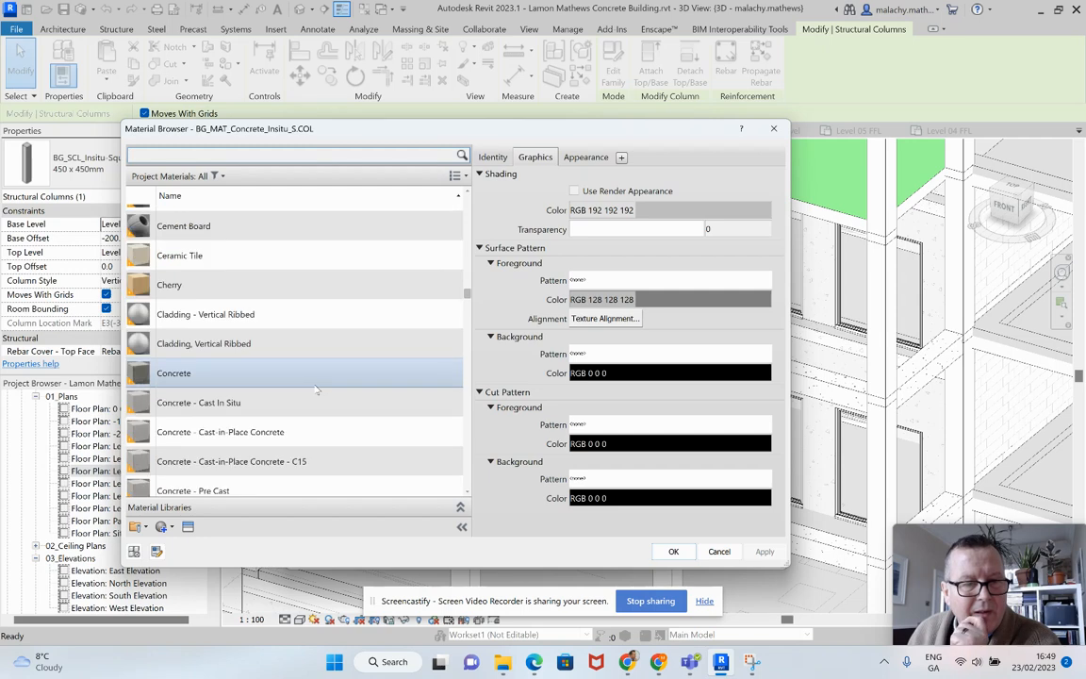
{"action": "left_click", "coordinate": [236, 402]}
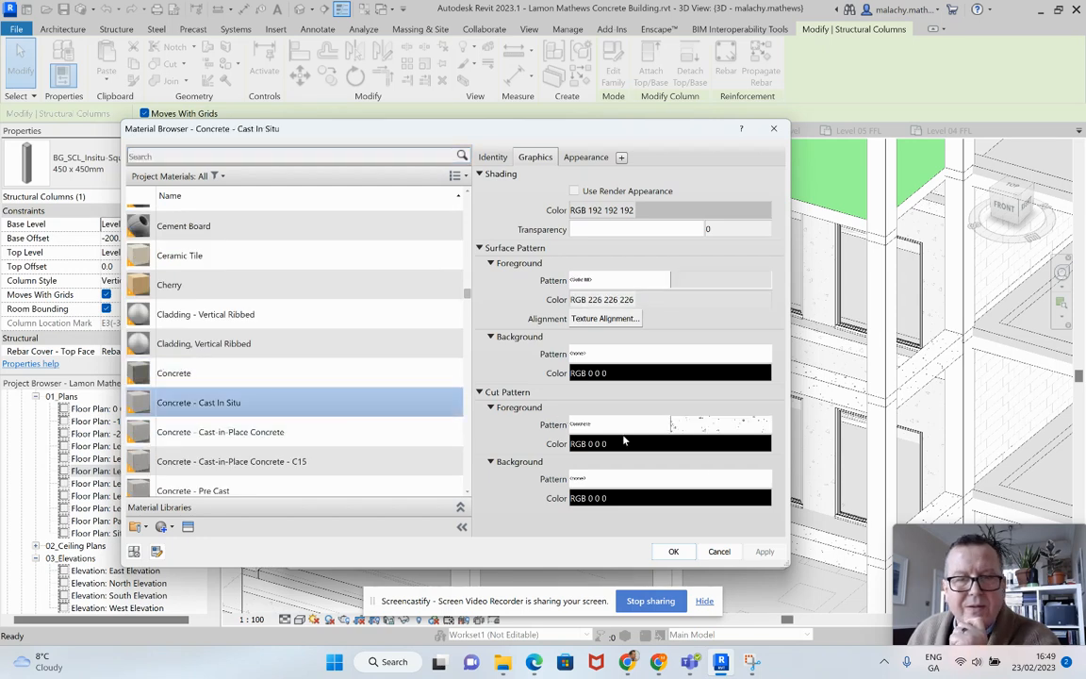
{"action": "left_click", "coordinate": [687, 551]}
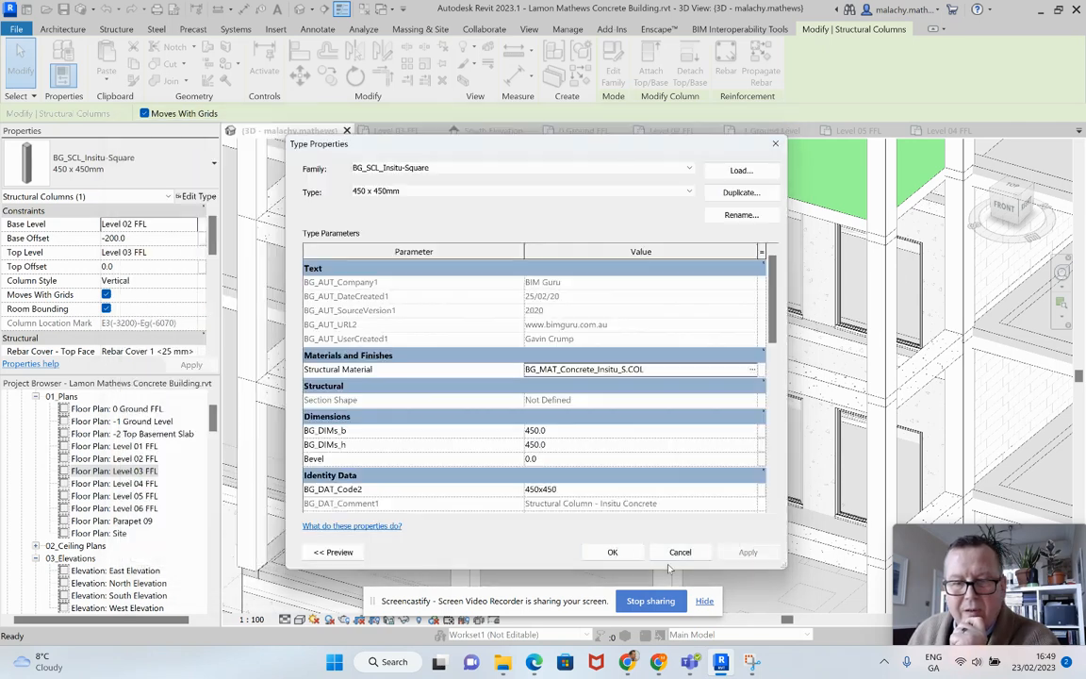
{"action": "left_click", "coordinate": [619, 554]}
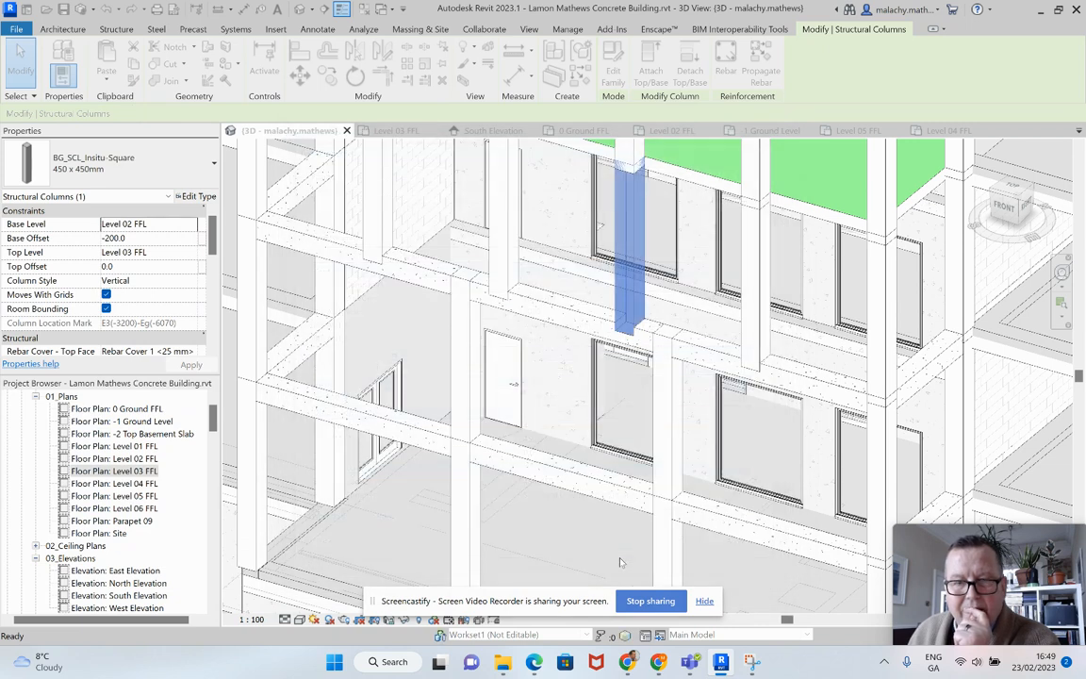
{"action": "left_click", "coordinate": [574, 527]}
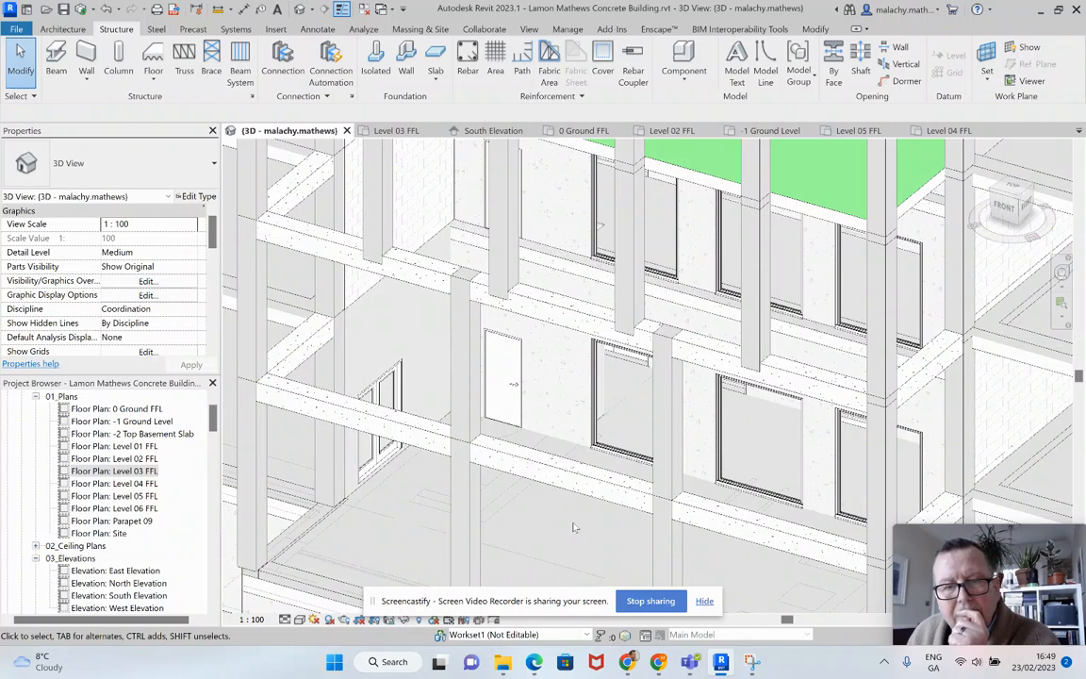
Step: Check the graphics of the structural material assigned to the type of the front column between Level 01 and Level 02
{"action": "left_click", "coordinate": [671, 447]}
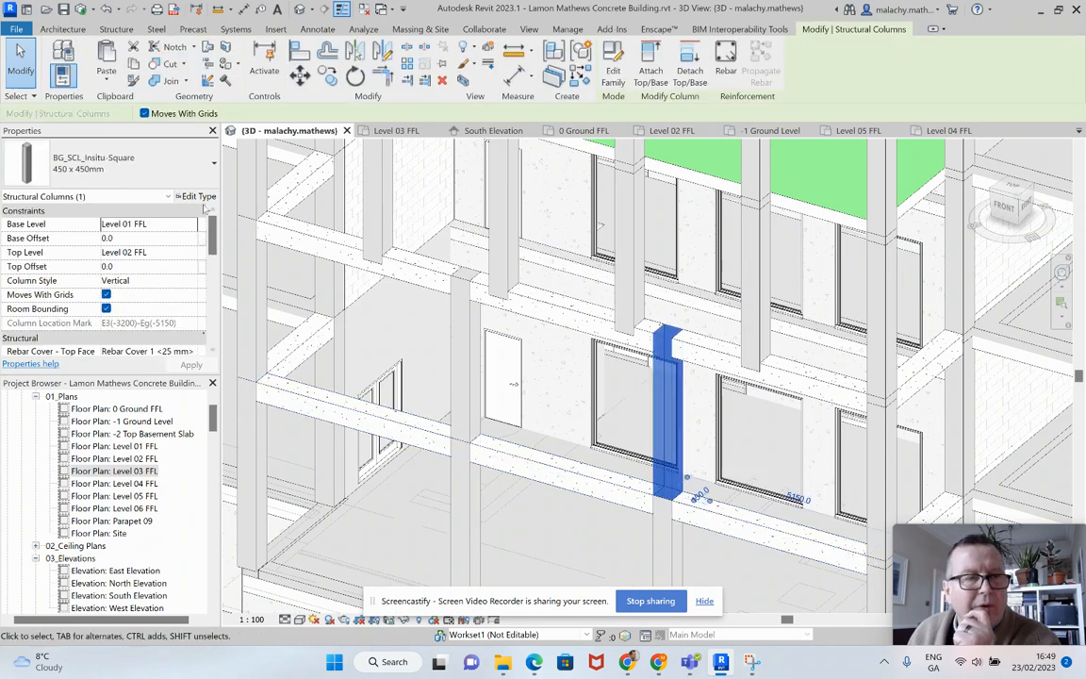
{"action": "left_click", "coordinate": [194, 196]}
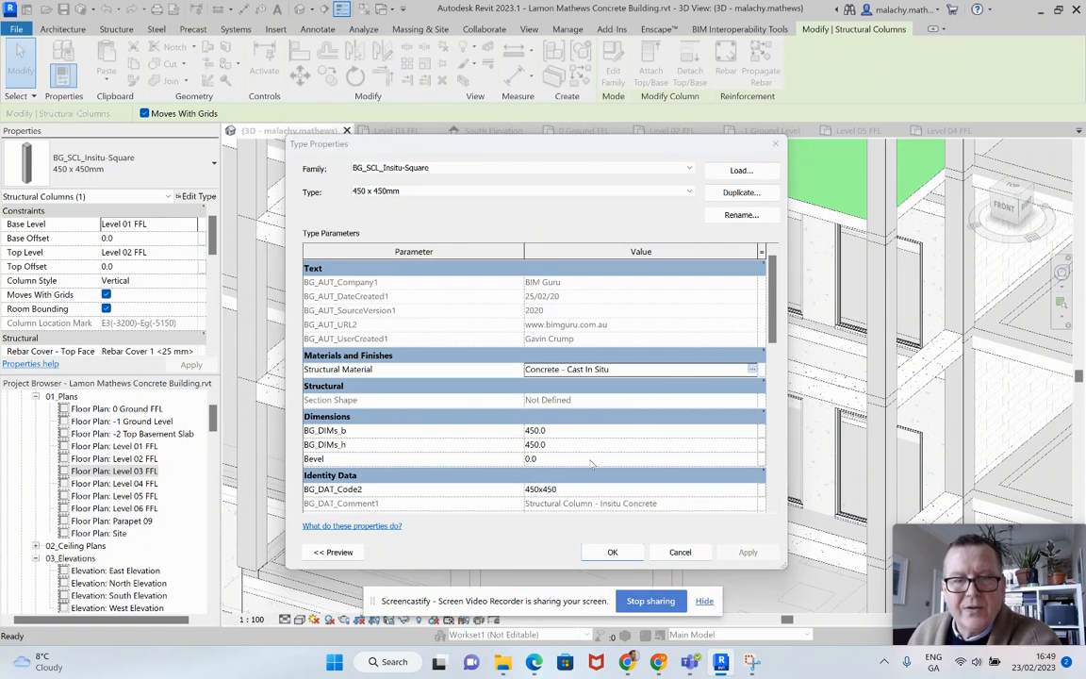
{"action": "left_click", "coordinate": [751, 369]}
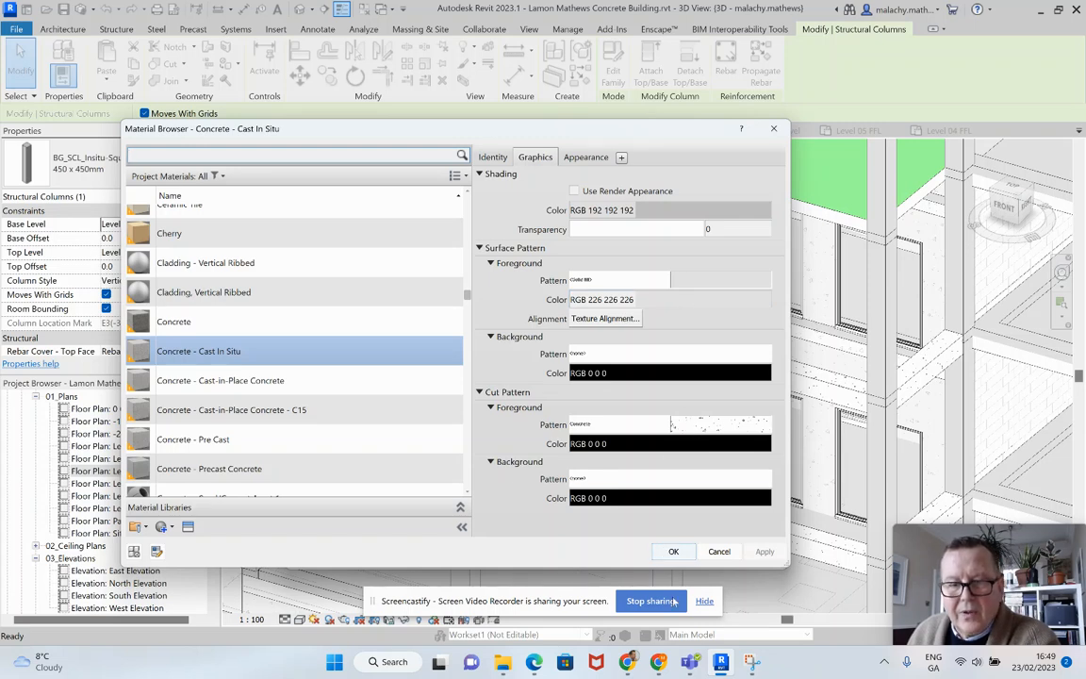
{"action": "left_click", "coordinate": [673, 552]}
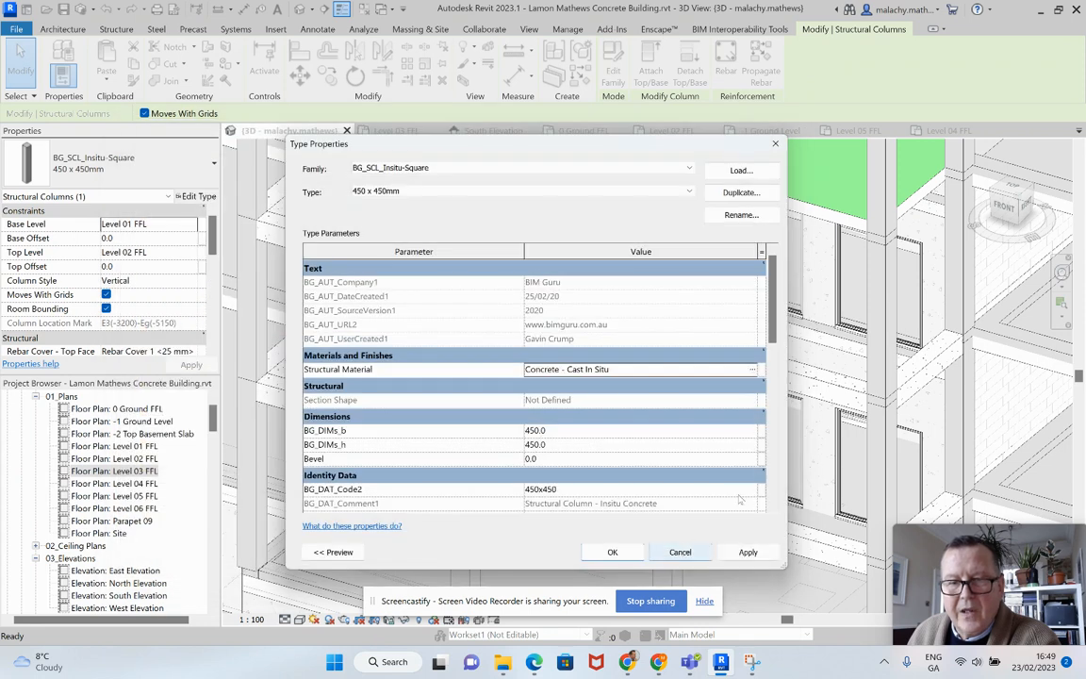
{"action": "left_click", "coordinate": [612, 551]}
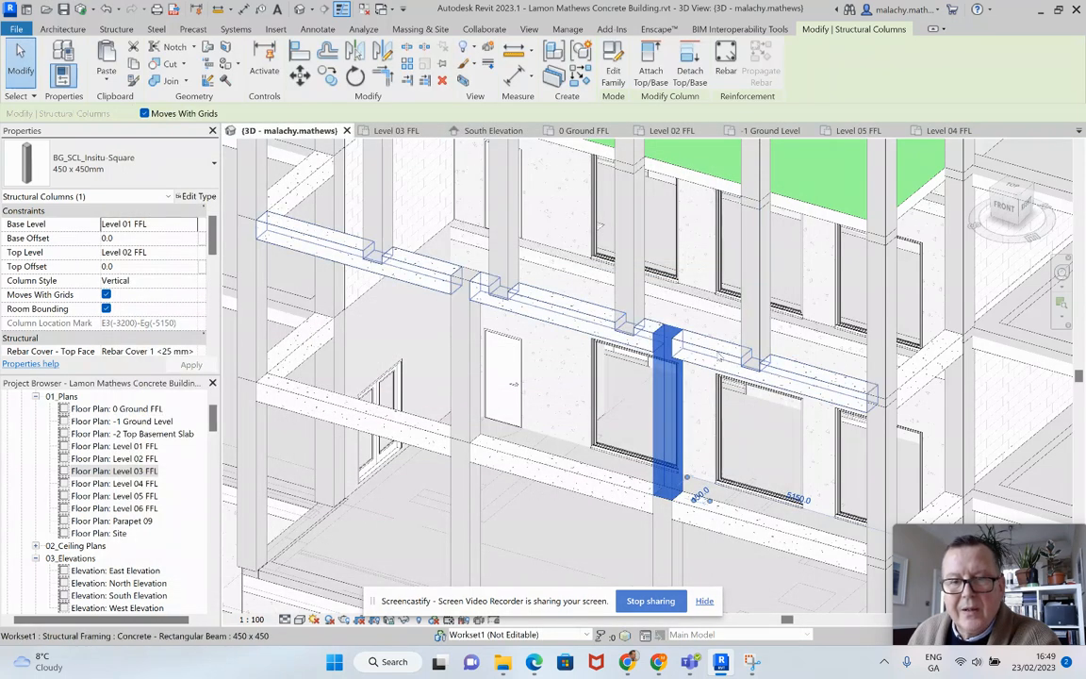
Step: Look through the type properties of the 450 x 450 front beam at Level 02 for a structural material parameter
{"action": "left_click", "coordinate": [696, 361]}
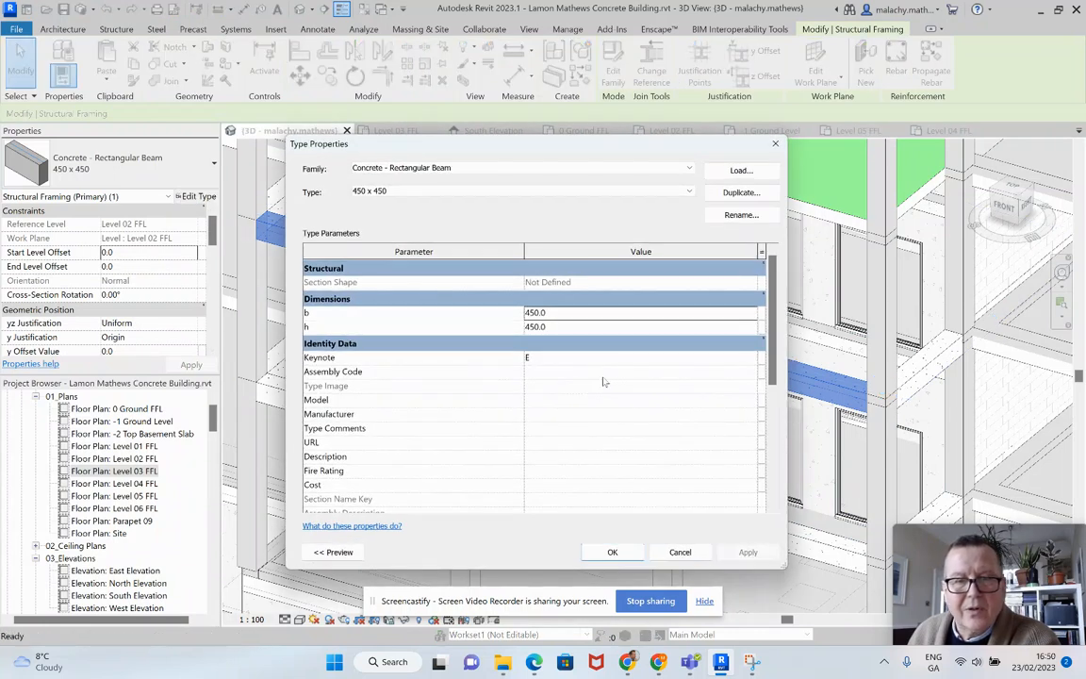
{"action": "scroll", "coordinate": [631, 400], "scroll_direction": "down", "scroll_amount": 2}
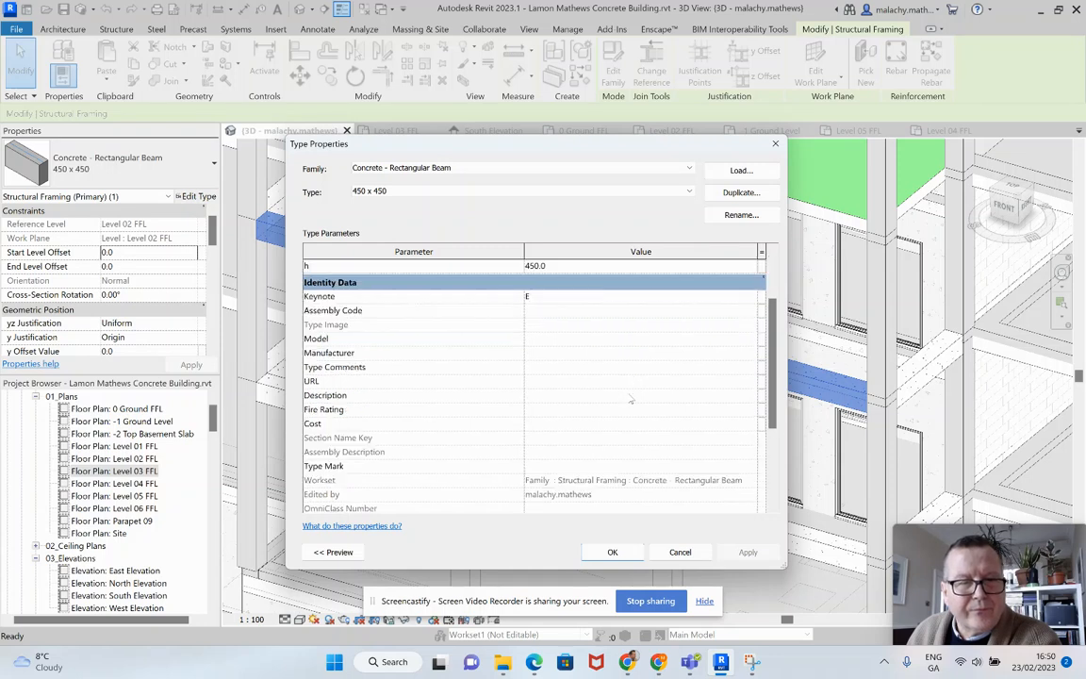
{"action": "scroll", "coordinate": [631, 400], "scroll_direction": "down", "scroll_amount": 2}
{"action": "scroll", "coordinate": [631, 398], "scroll_direction": "down", "scroll_amount": 2}
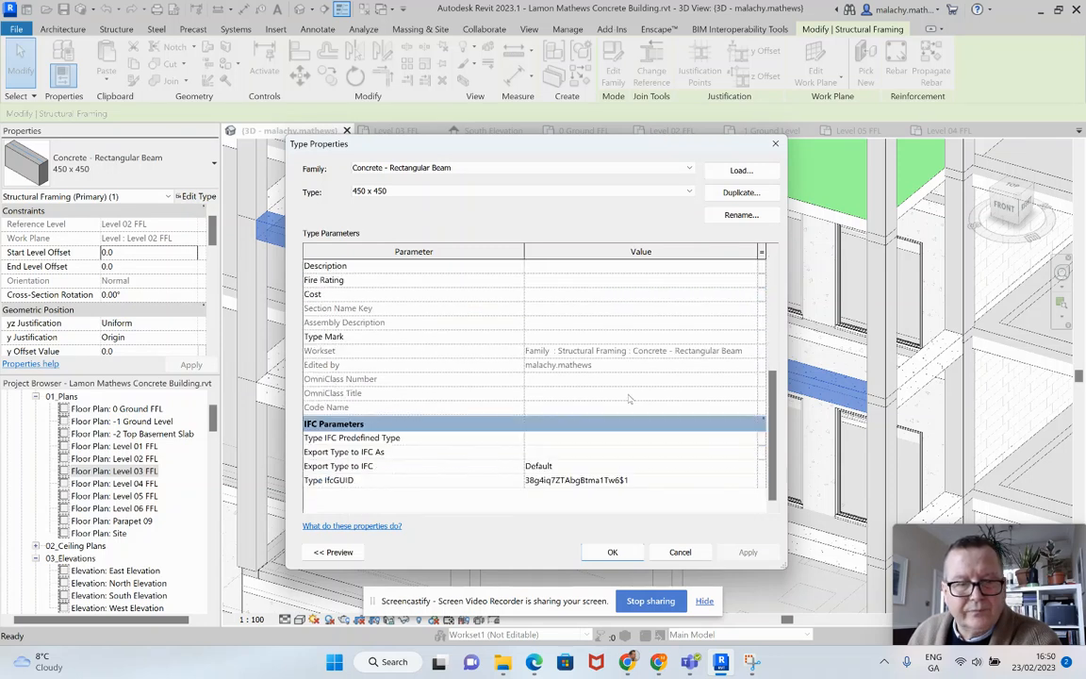
{"action": "scroll", "coordinate": [624, 403], "scroll_direction": "up", "scroll_amount": 6}
{"action": "scroll", "coordinate": [622, 405], "scroll_direction": "down", "scroll_amount": 2}
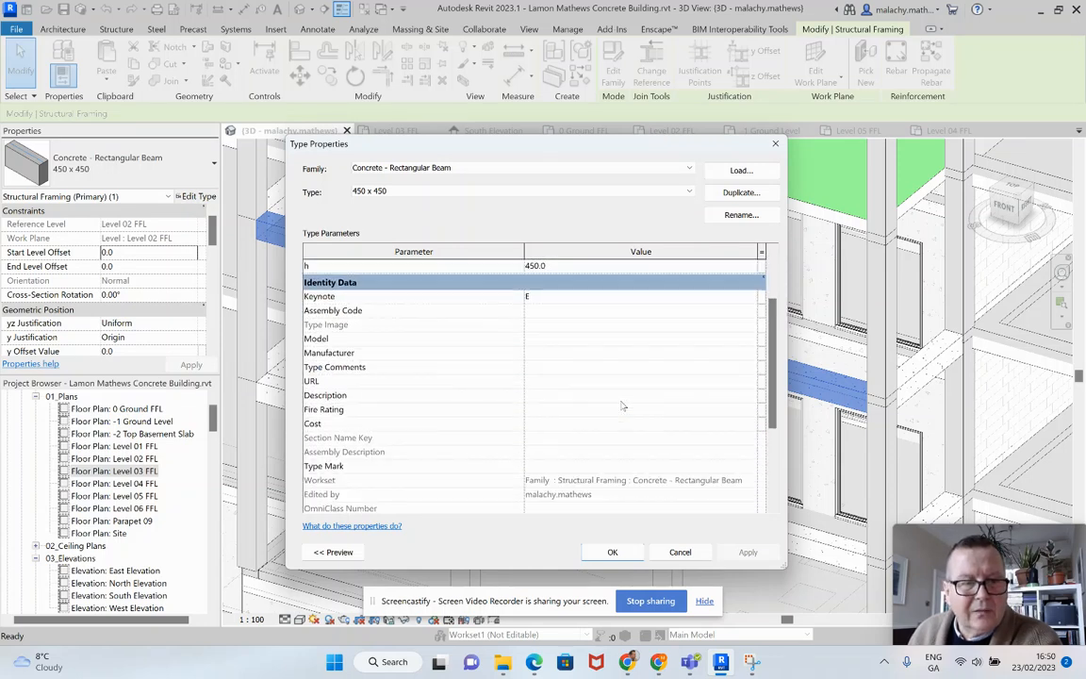
{"action": "scroll", "coordinate": [622, 405], "scroll_direction": "down", "scroll_amount": 1}
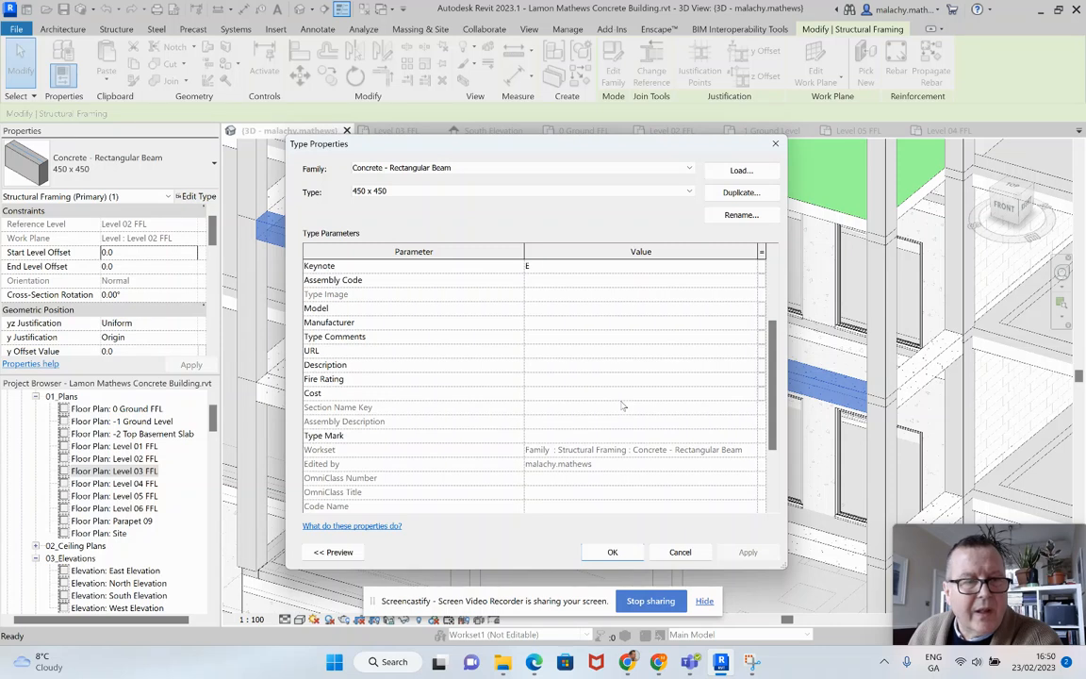
{"action": "scroll", "coordinate": [622, 405], "scroll_direction": "down", "scroll_amount": 1}
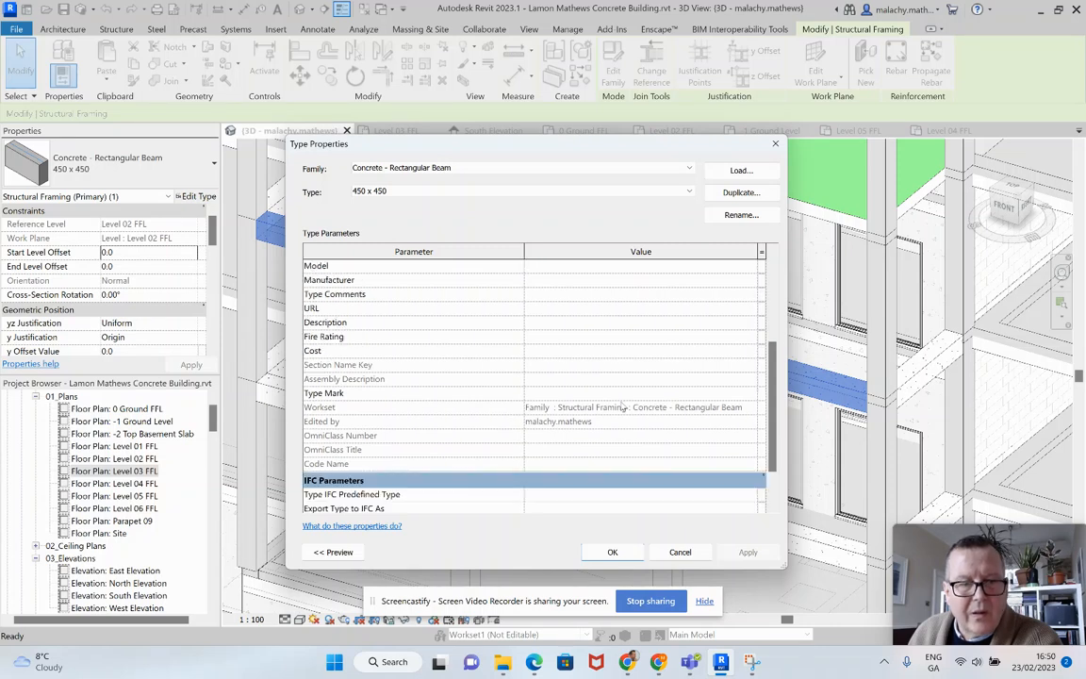
{"action": "scroll", "coordinate": [622, 405], "scroll_direction": "down", "scroll_amount": 1}
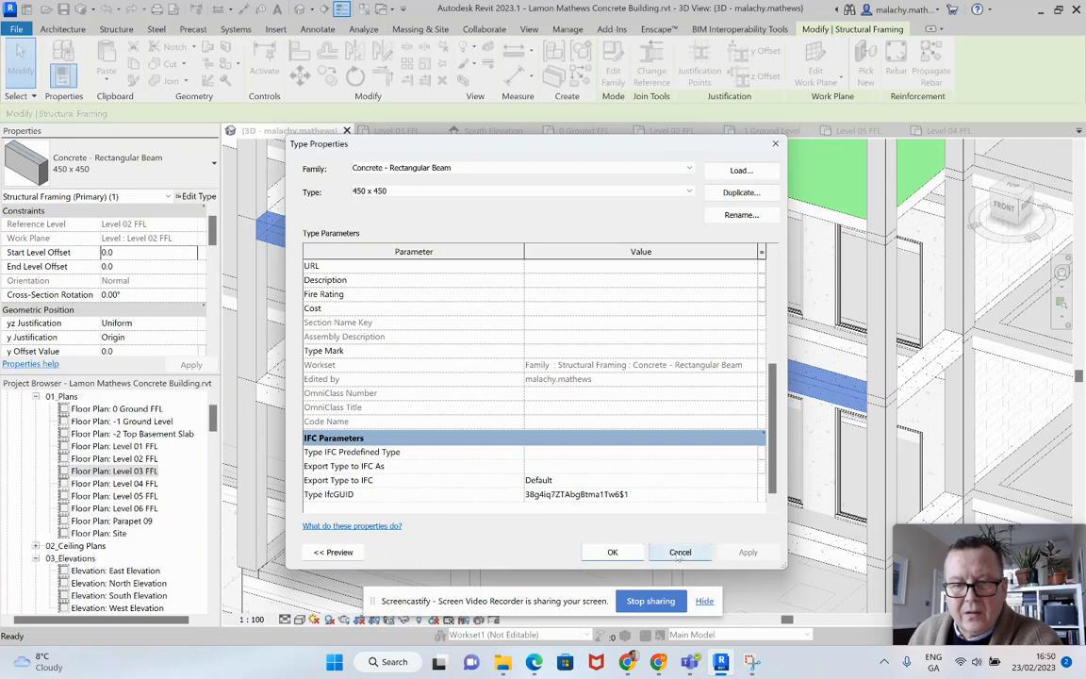
{"action": "key", "text": "Escape"}
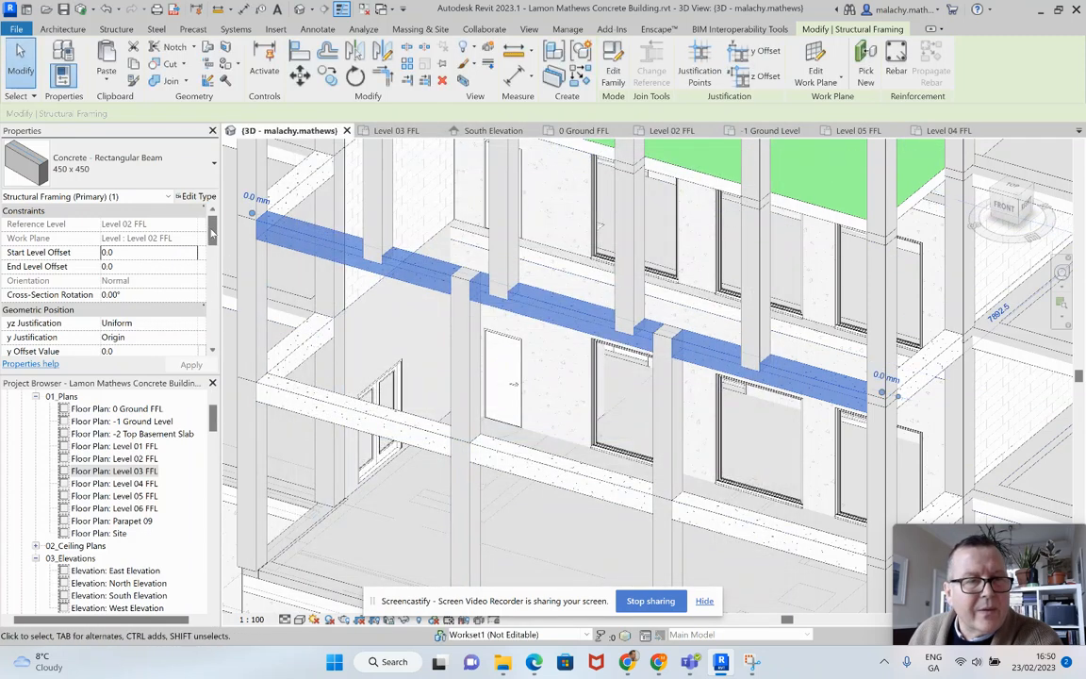
Step: Set the structural material of the Level 02 front beam to Concrete - Cast In Situ in its instance properties
{"action": "scroll", "coordinate": [212, 243], "scroll_direction": "down", "scroll_amount": 2}
{"action": "scroll", "coordinate": [212, 243], "scroll_direction": "down", "scroll_amount": 2}
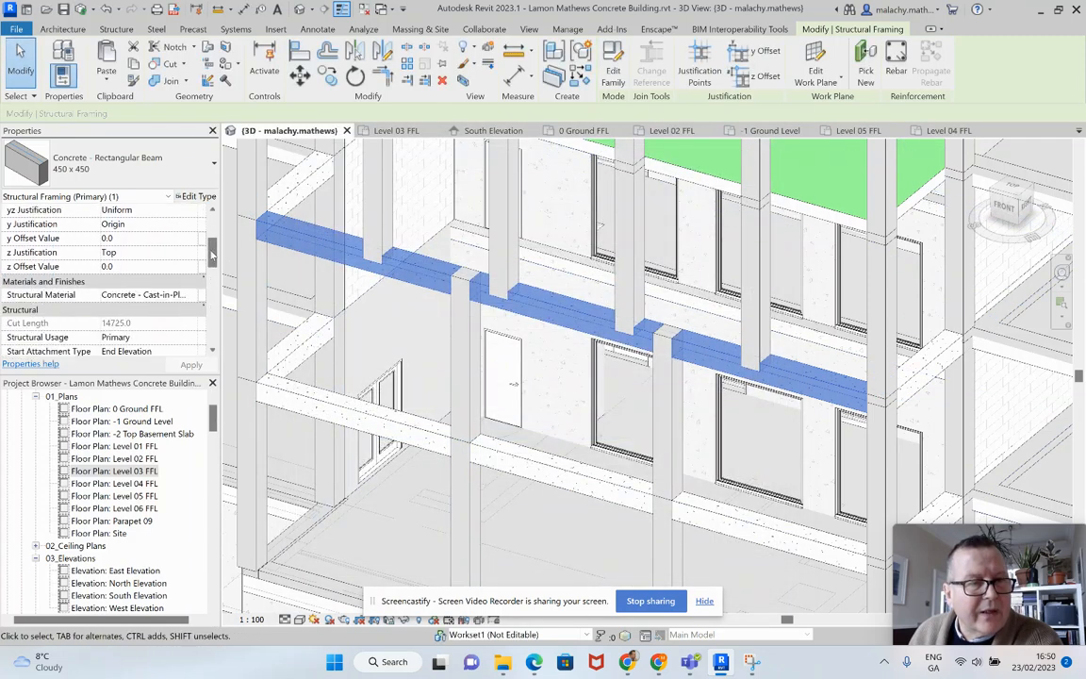
{"action": "left_click", "coordinate": [189, 311]}
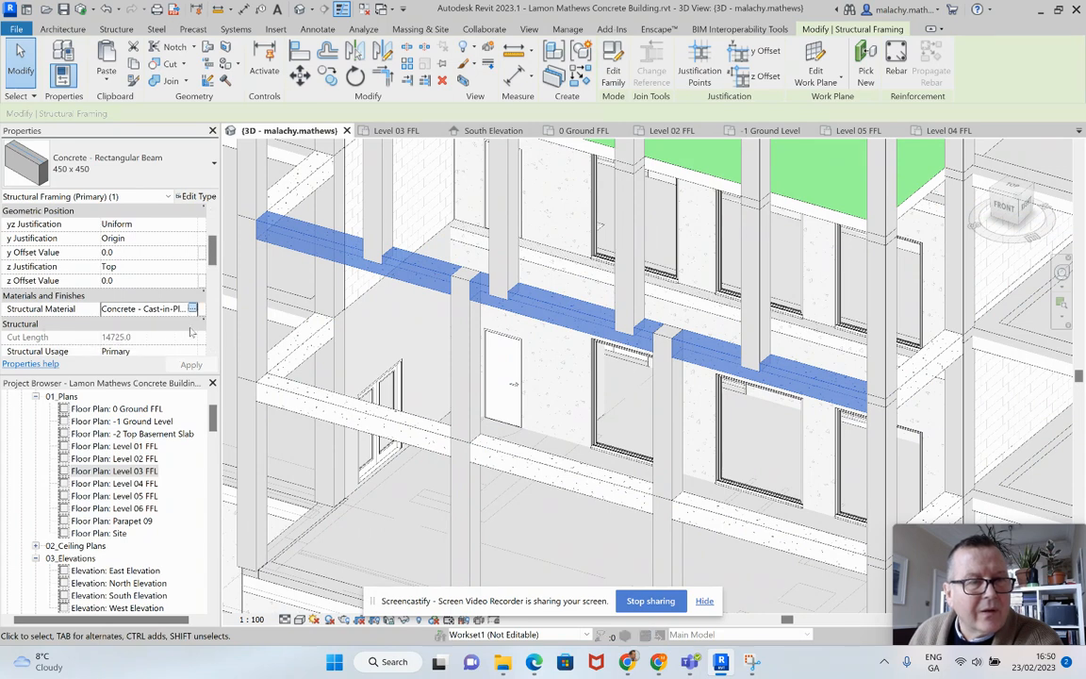
{"action": "left_click", "coordinate": [191, 308]}
{"action": "left_click", "coordinate": [273, 328]}
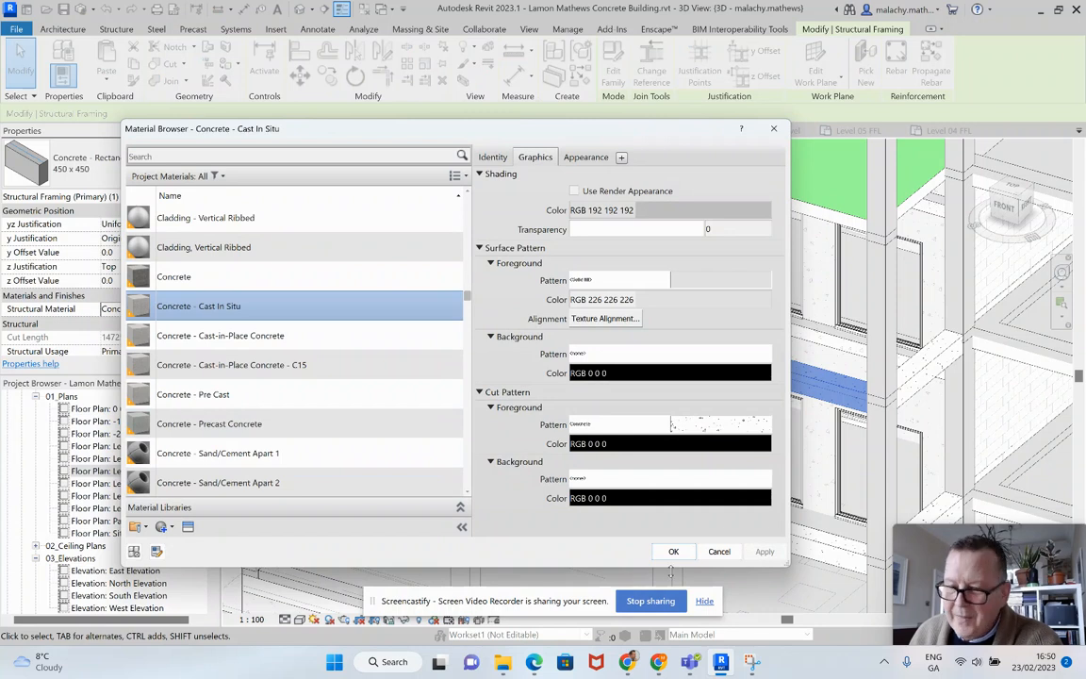
{"action": "left_click", "coordinate": [672, 551]}
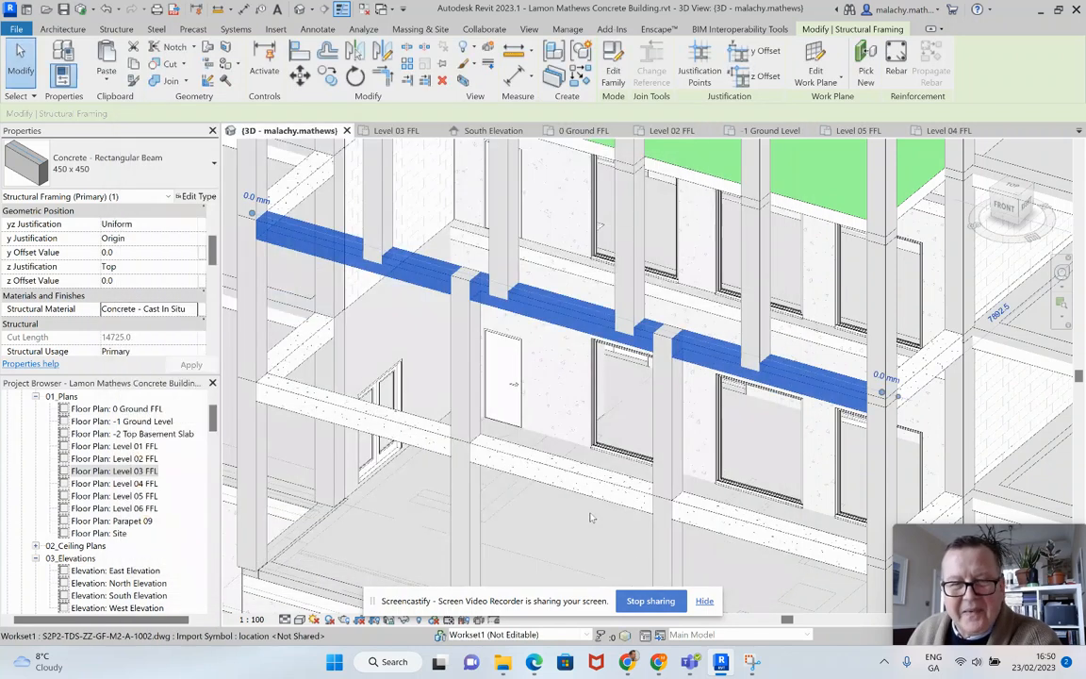
Step: Set the structural material of the front beam one level below to Concrete - Cast In Situ
{"action": "left_click", "coordinate": [542, 488]}
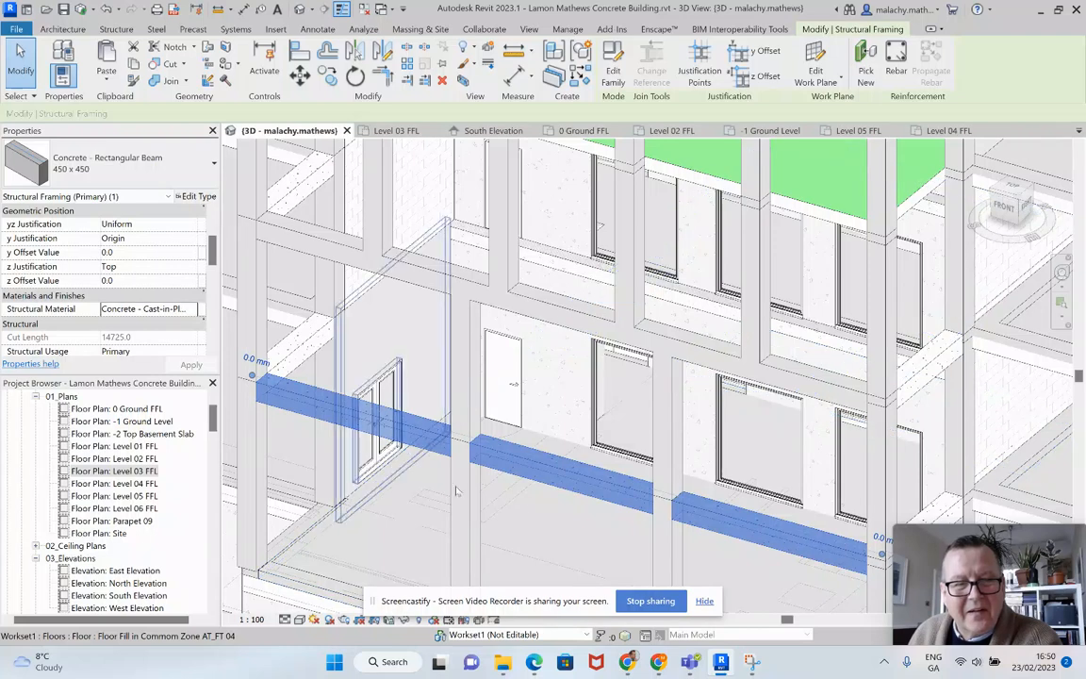
{"action": "left_click", "coordinate": [193, 309]}
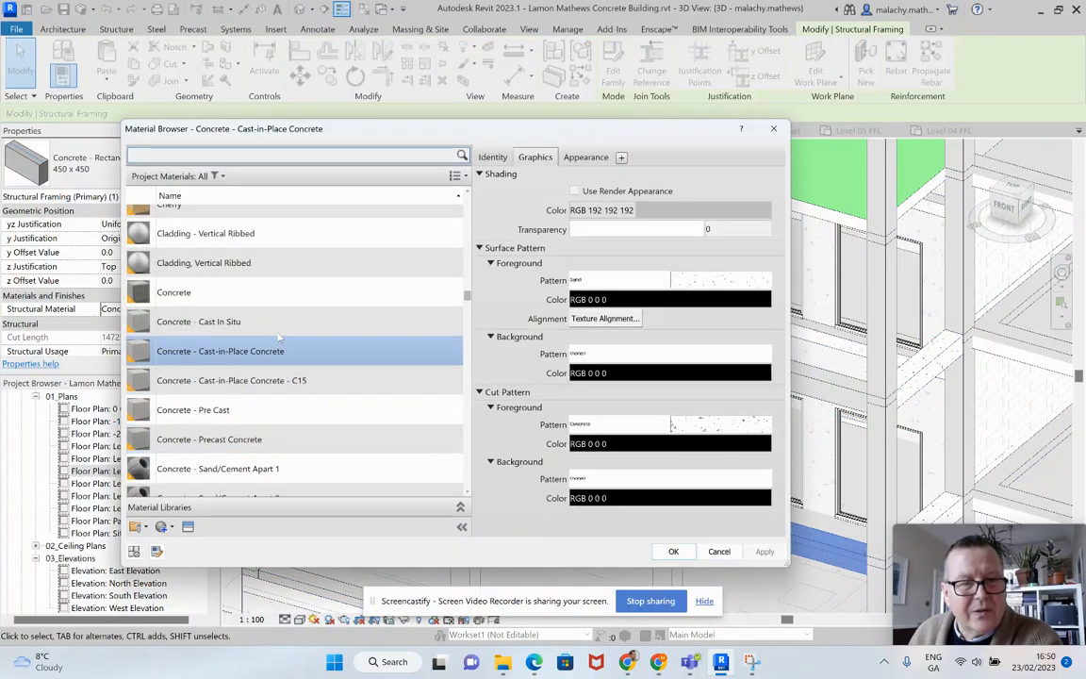
{"action": "left_click", "coordinate": [278, 324]}
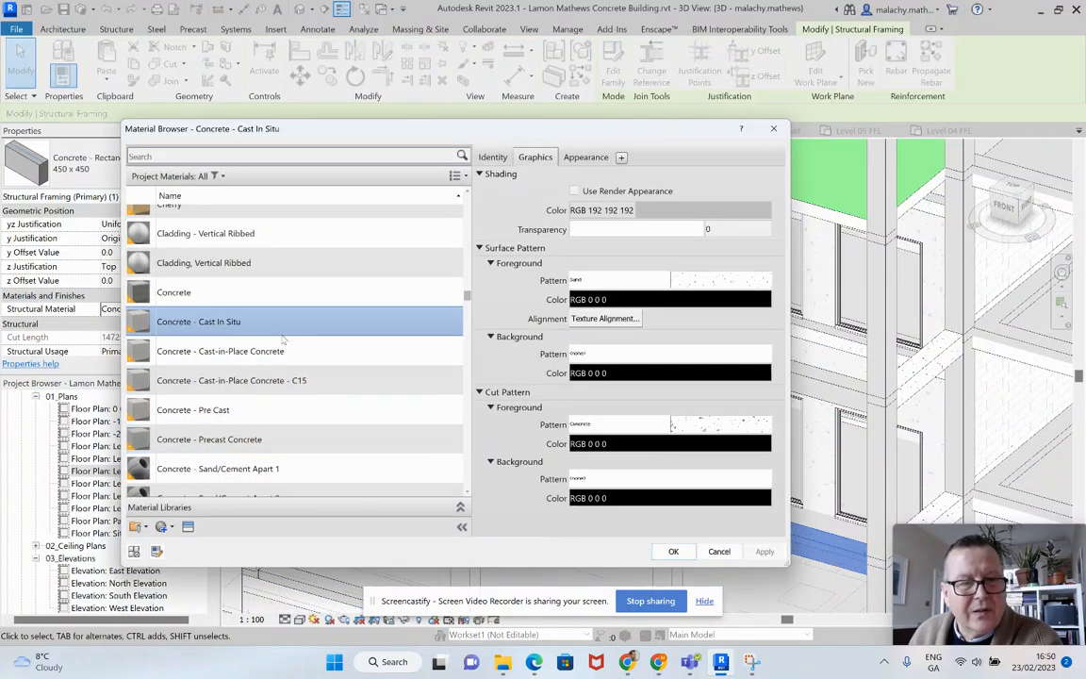
{"action": "left_click", "coordinate": [671, 552]}
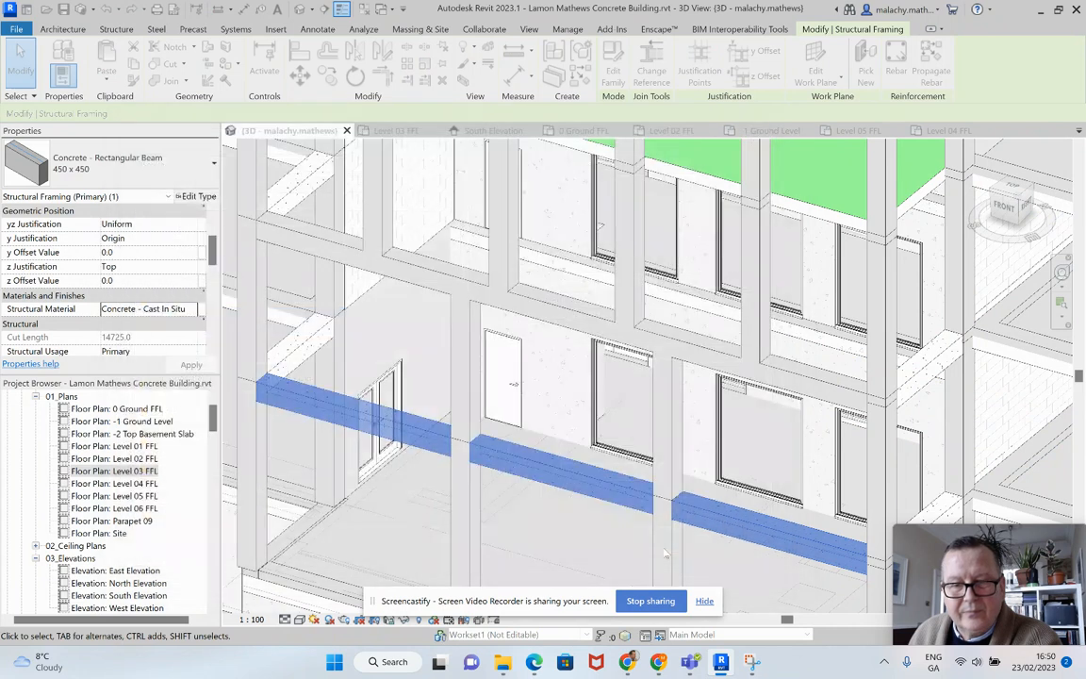
Step: Set the structural material of the Level 04 front beam and the six side return beams of the reception frame to Concrete - Cast In Situ
{"action": "left_click", "coordinate": [611, 543]}
{"action": "scroll", "coordinate": [602, 531], "scroll_direction": "down", "scroll_amount": 2}
{"action": "middle_click_drag", "start_coordinate": [602, 531], "coordinate": [610, 469]}
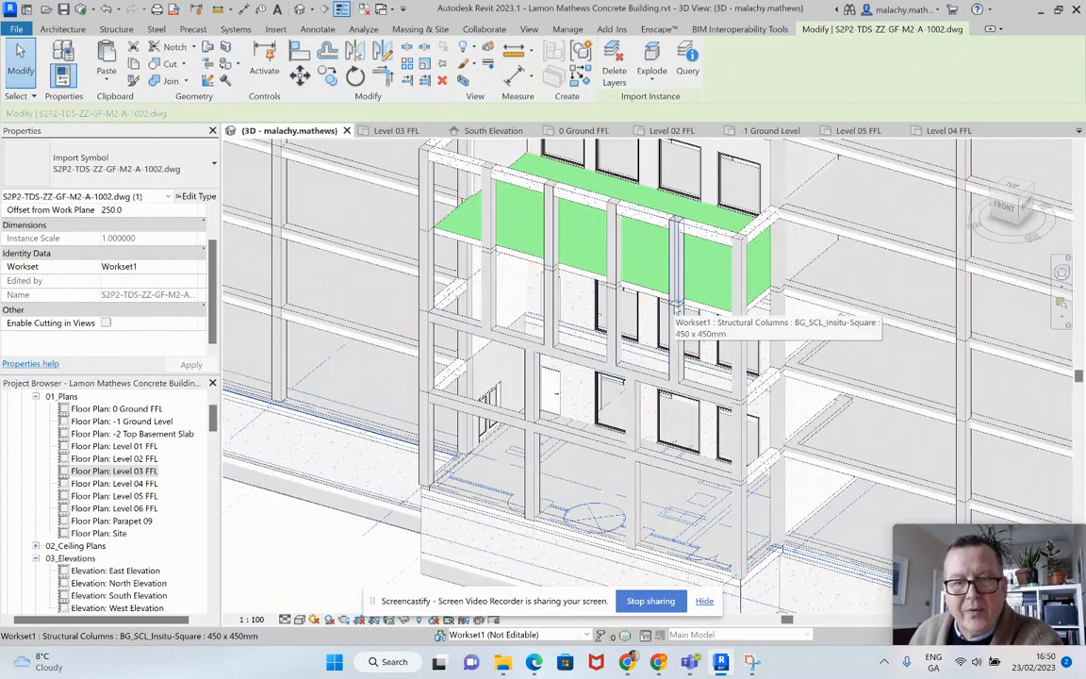
{"action": "middle_click_drag", "start_coordinate": [675, 311], "coordinate": [482, 424], "text": "shift"}
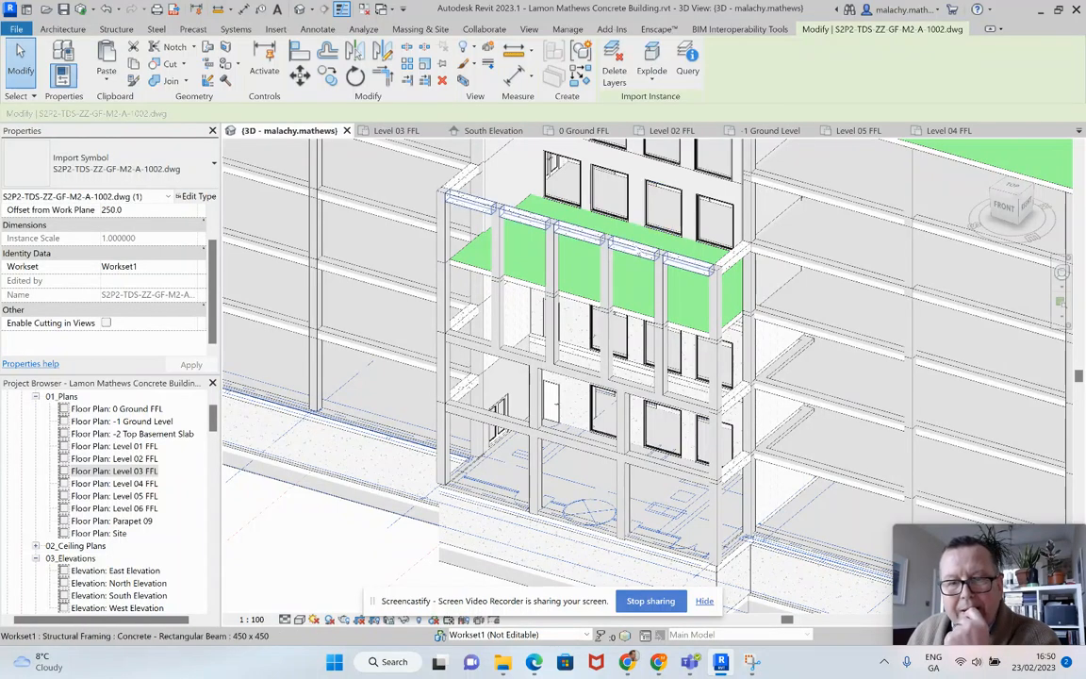
{"action": "left_click", "coordinate": [716, 264]}
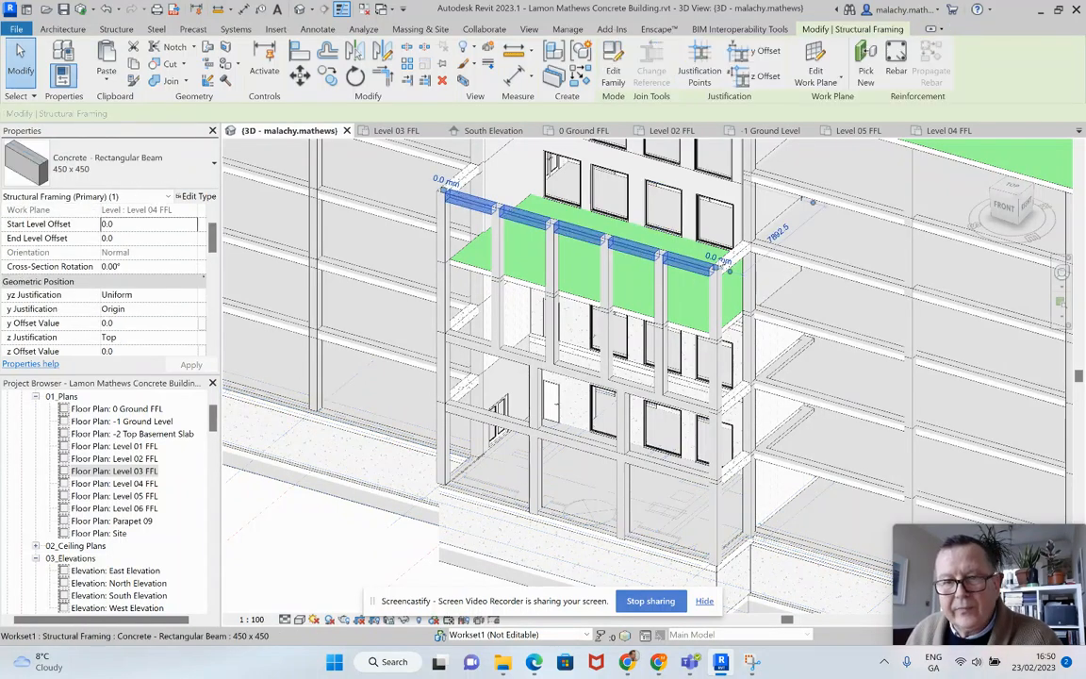
{"action": "left_click", "coordinate": [741, 254], "text": "ctrl"}
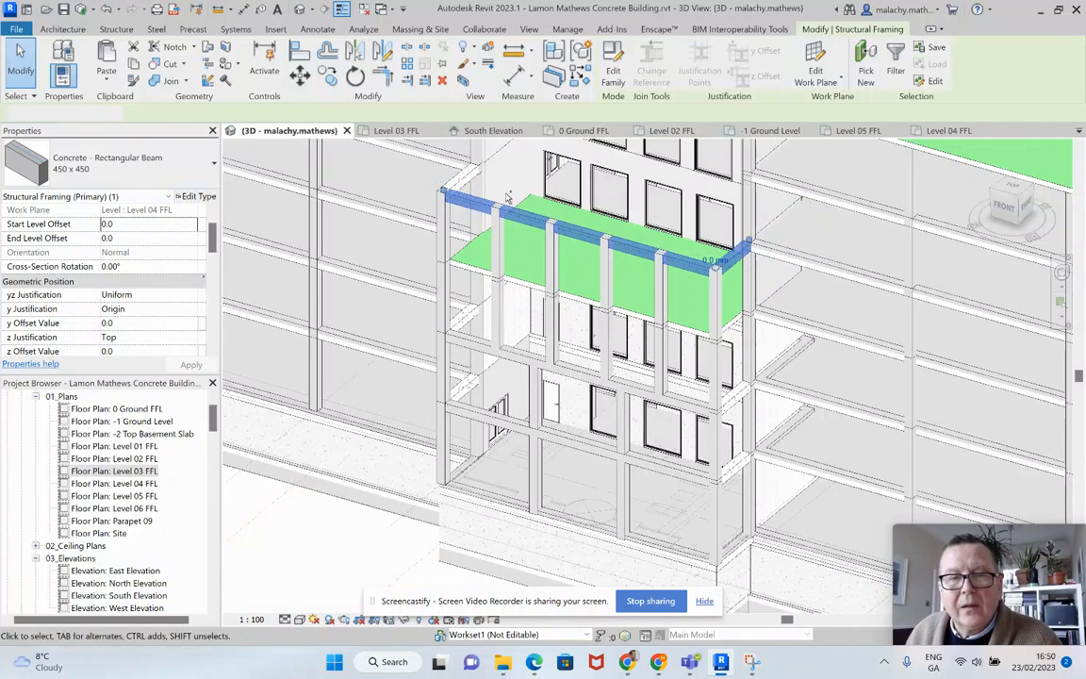
{"action": "left_click", "coordinate": [464, 184], "text": "ctrl"}
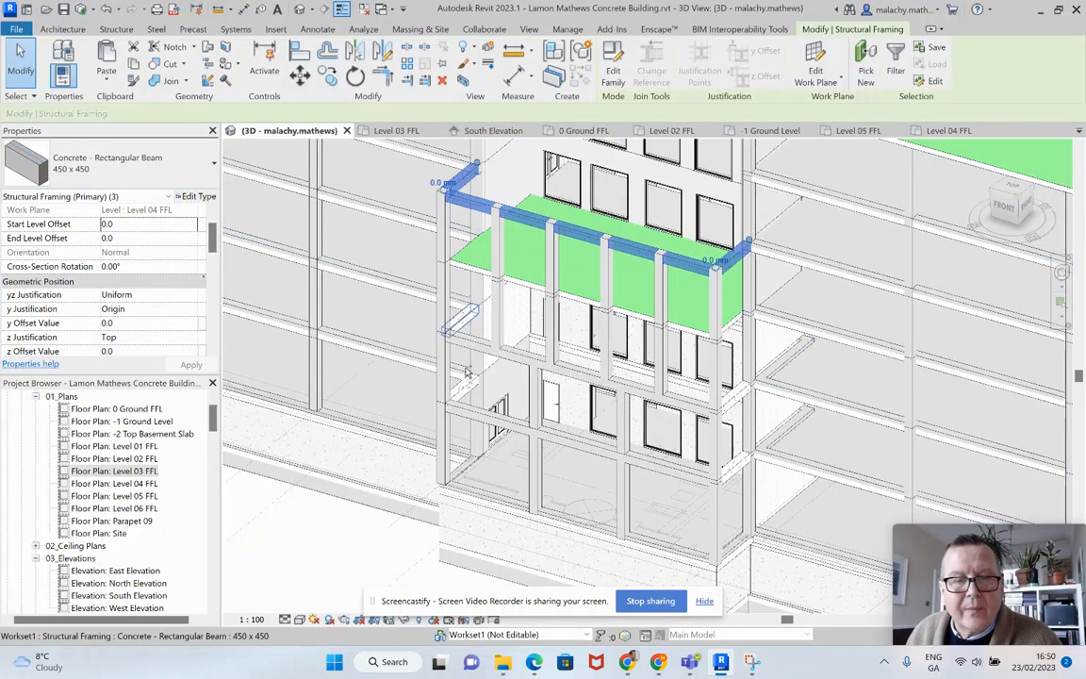
{"action": "left_click", "coordinate": [464, 318], "text": "ctrl"}
{"action": "left_click", "coordinate": [465, 387], "text": "ctrl"}
{"action": "left_click", "coordinate": [734, 467], "text": "ctrl"}
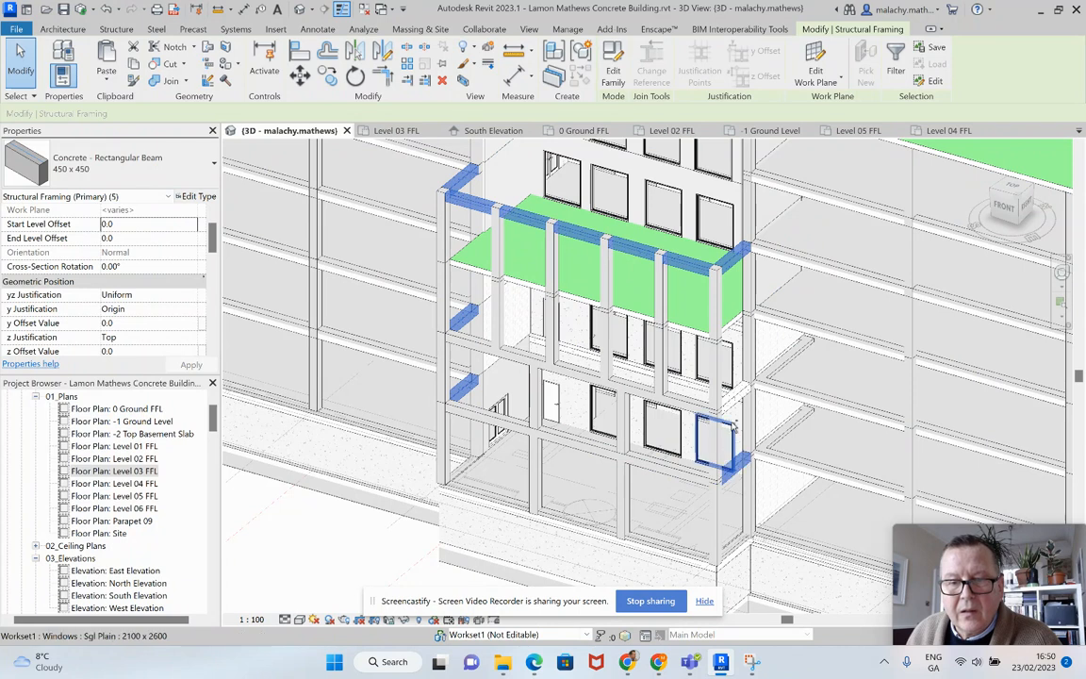
{"action": "left_click", "coordinate": [735, 394], "text": "ctrl"}
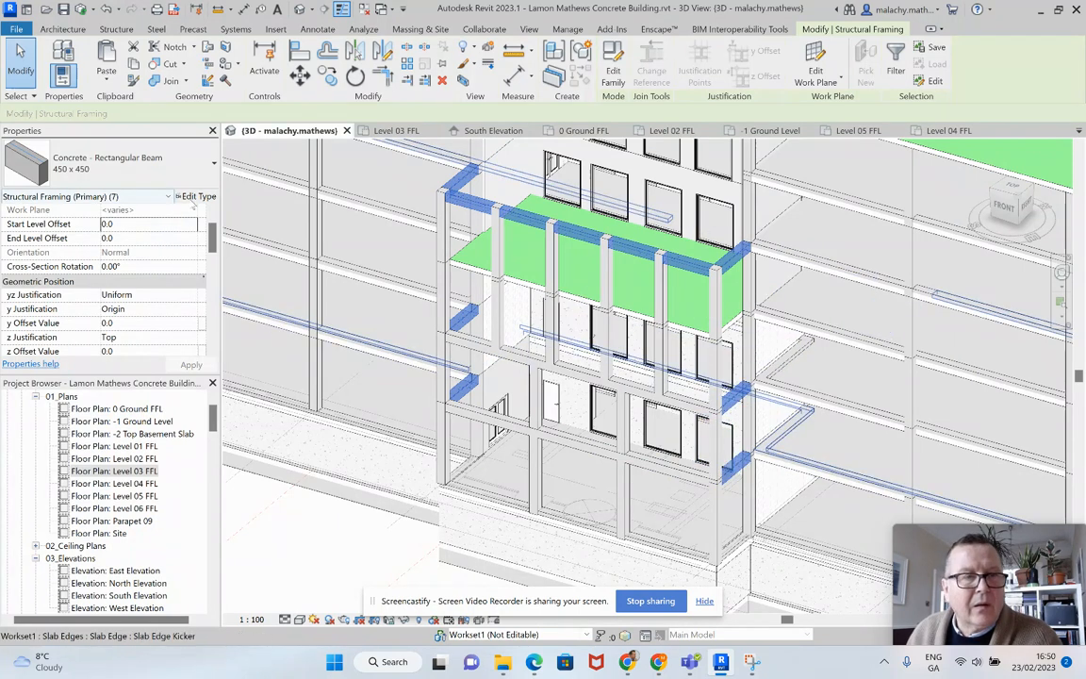
{"action": "scroll", "coordinate": [172, 295], "scroll_direction": "down", "scroll_amount": 2}
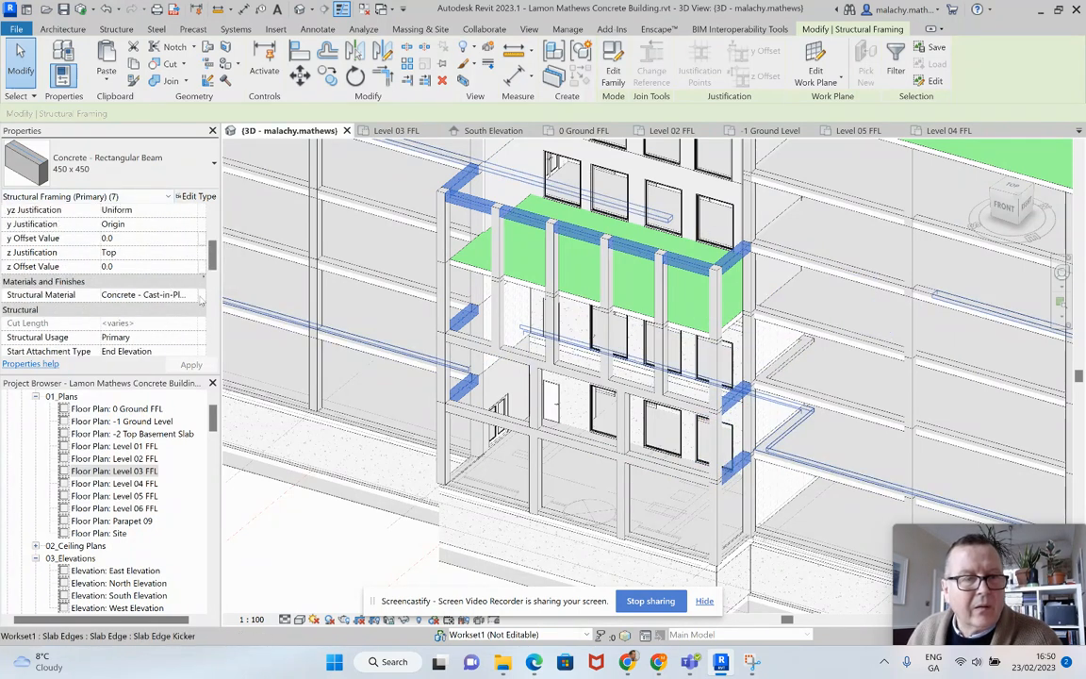
{"action": "left_click", "coordinate": [188, 294]}
{"action": "left_click", "coordinate": [186, 294]}
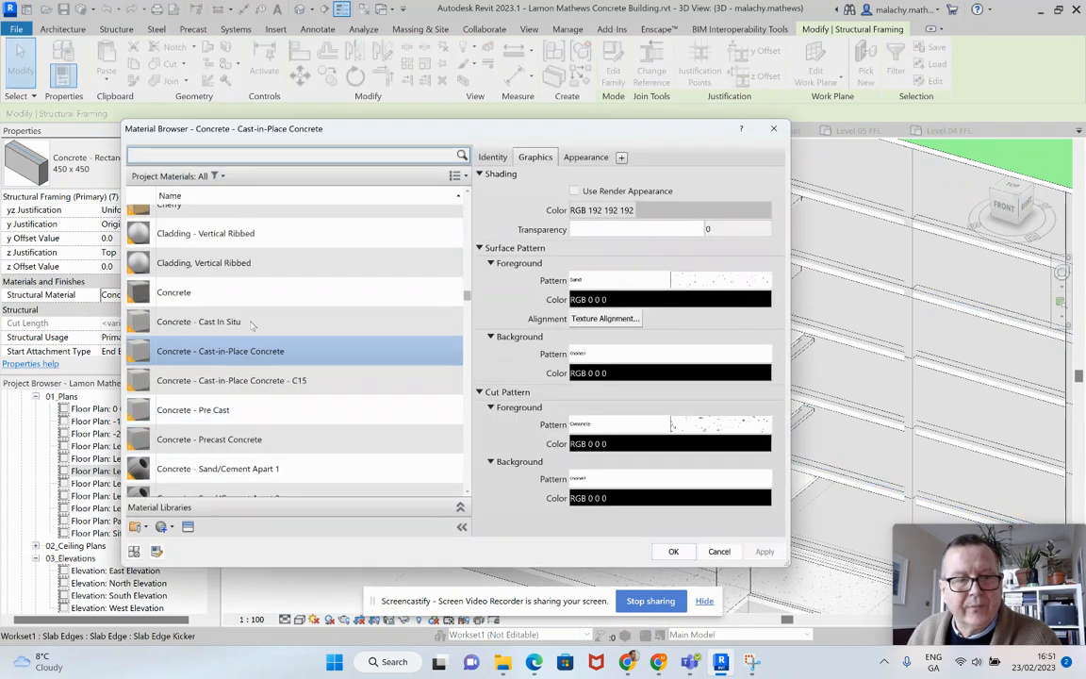
{"action": "left_click", "coordinate": [251, 322]}
{"action": "left_click", "coordinate": [673, 551]}
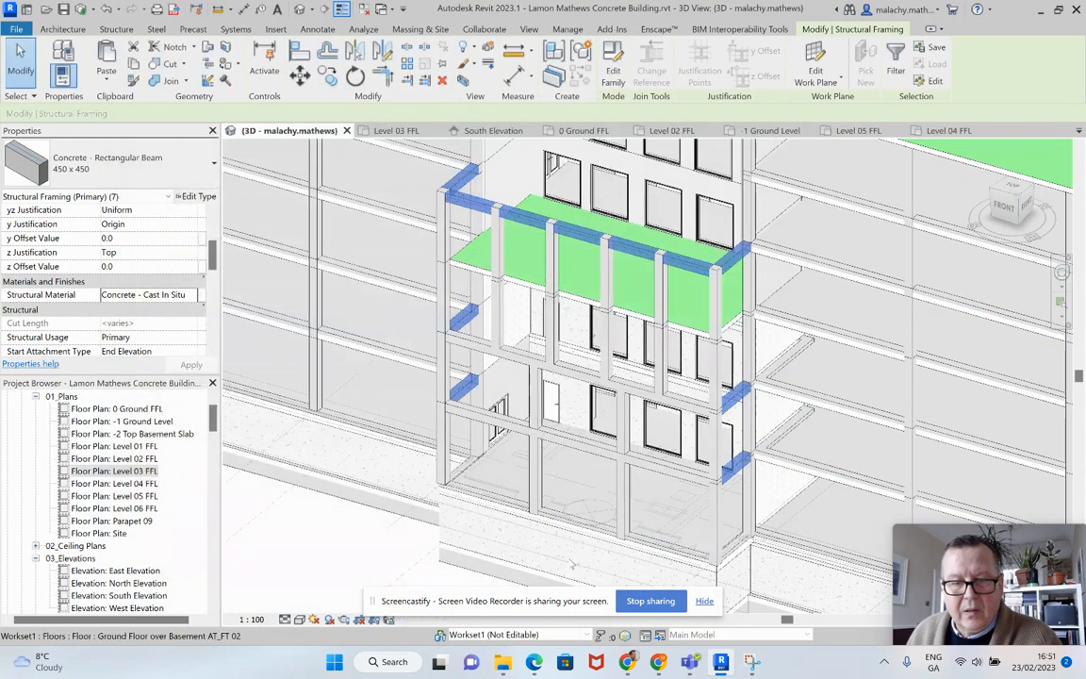
{"action": "left_click", "coordinate": [349, 536]}
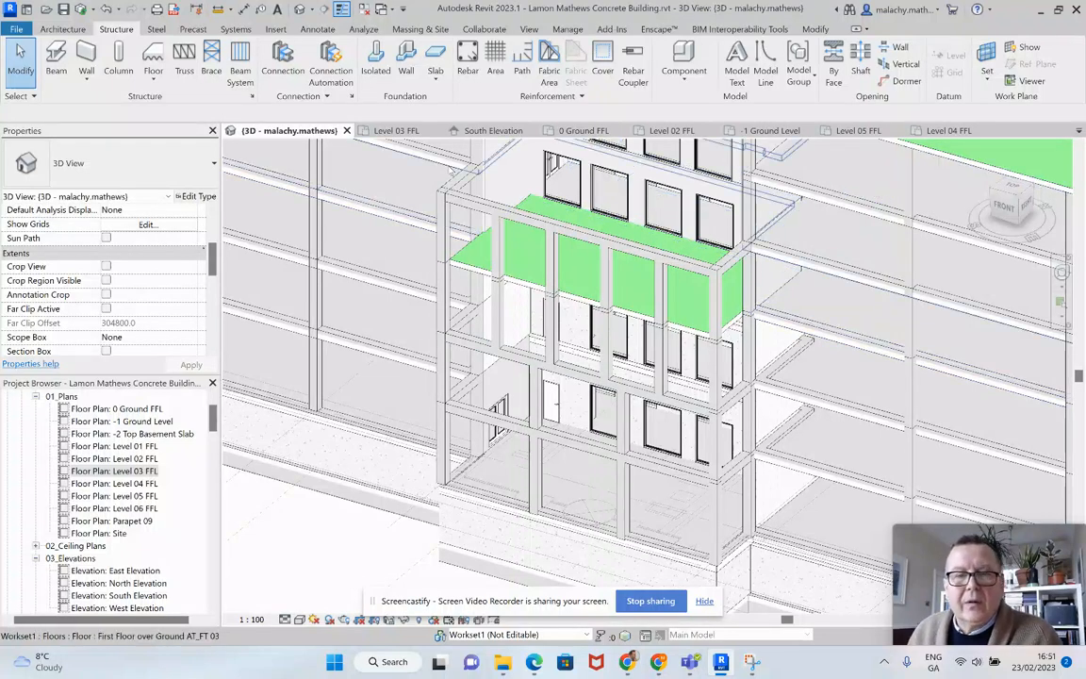
Step: Turn on shadows in the 3D view of the building and save the project
{"action": "left_click", "coordinate": [490, 130]}
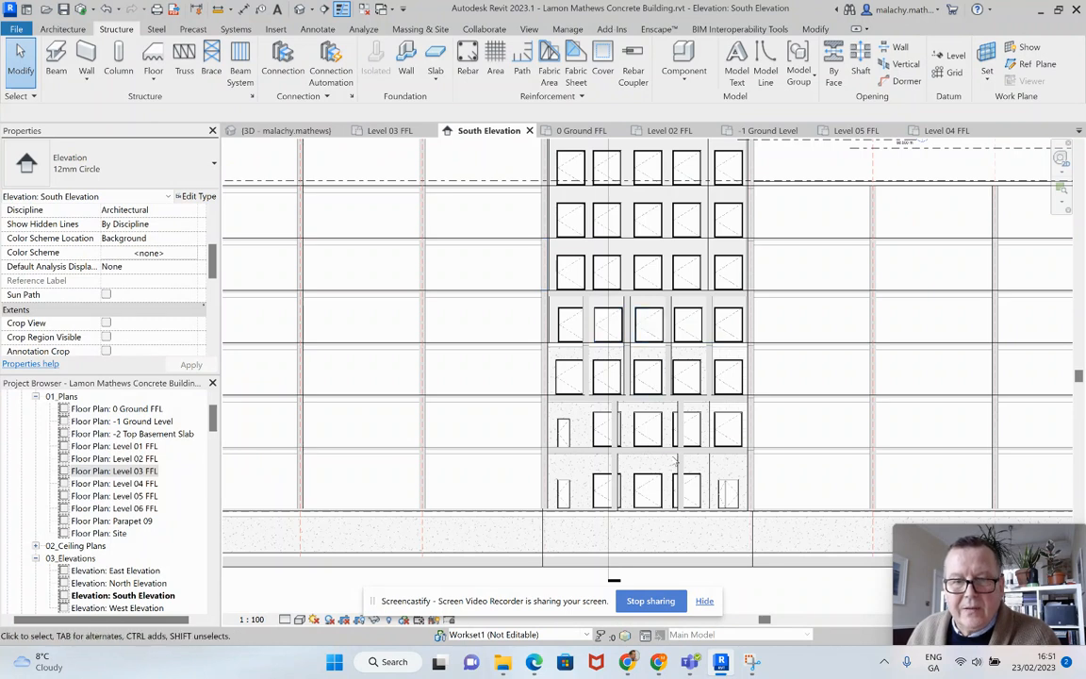
{"action": "left_click", "coordinate": [293, 130]}
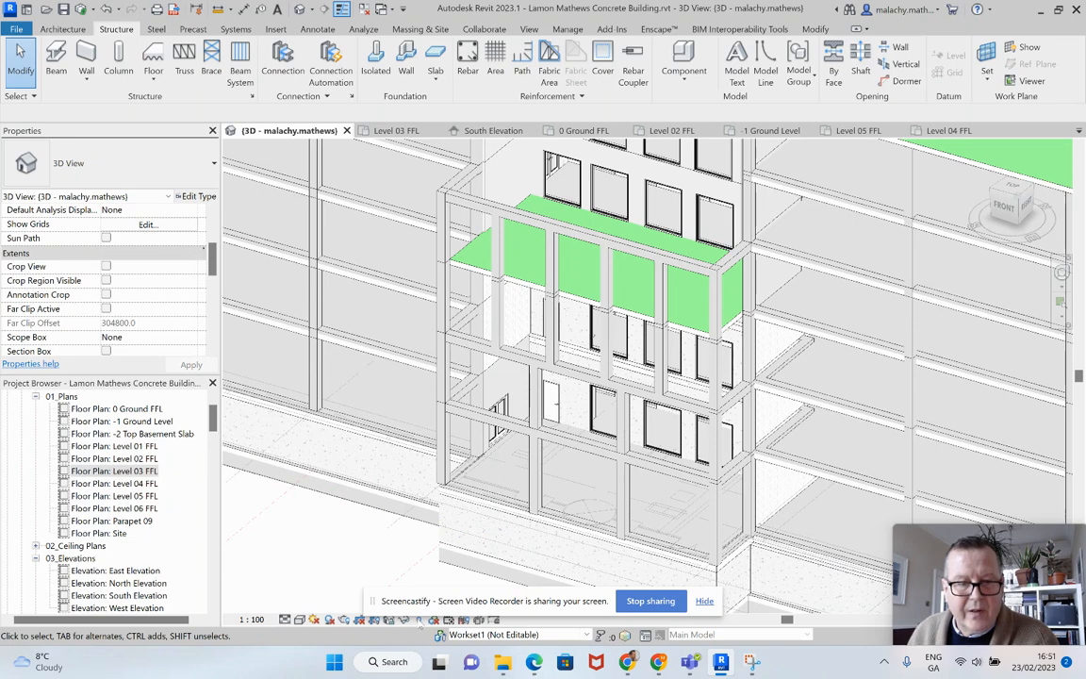
{"action": "left_click", "coordinate": [329, 620]}
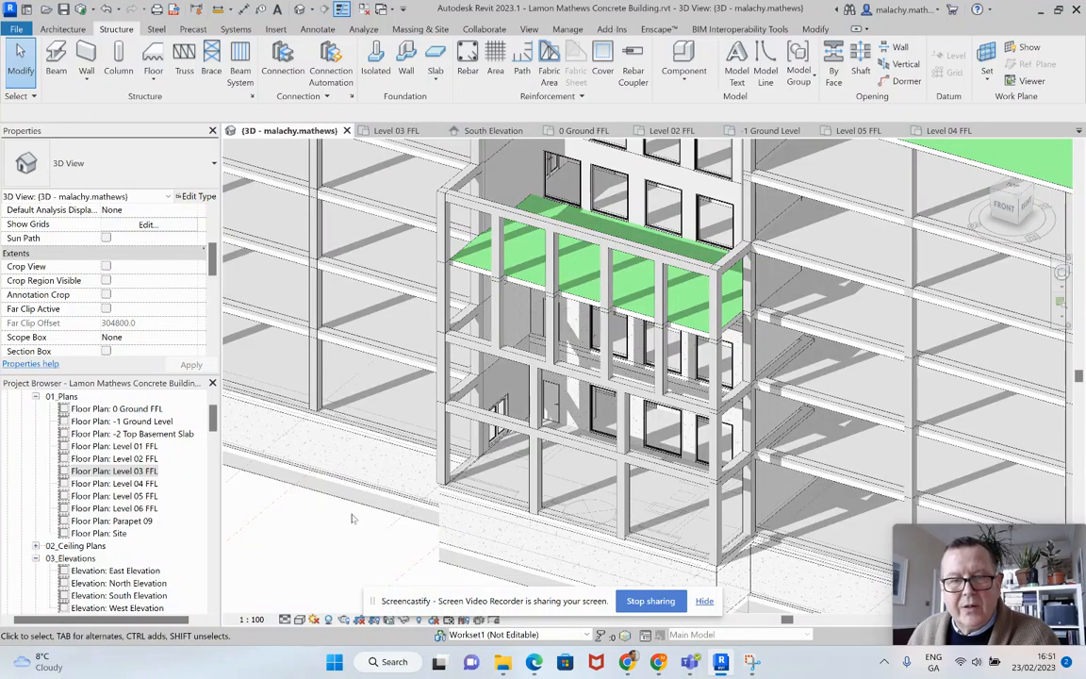
{"action": "mouse_move", "coordinate": [352, 518]}
{"action": "middle_mouse_down", "text": "shift"}
{"action": "mouse_move", "coordinate": [356, 528]}
{"action": "mouse_move", "coordinate": [353, 515]}
{"action": "mouse_move", "coordinate": [369, 520]}
{"action": "middle_mouse_up", "text": "shift"}
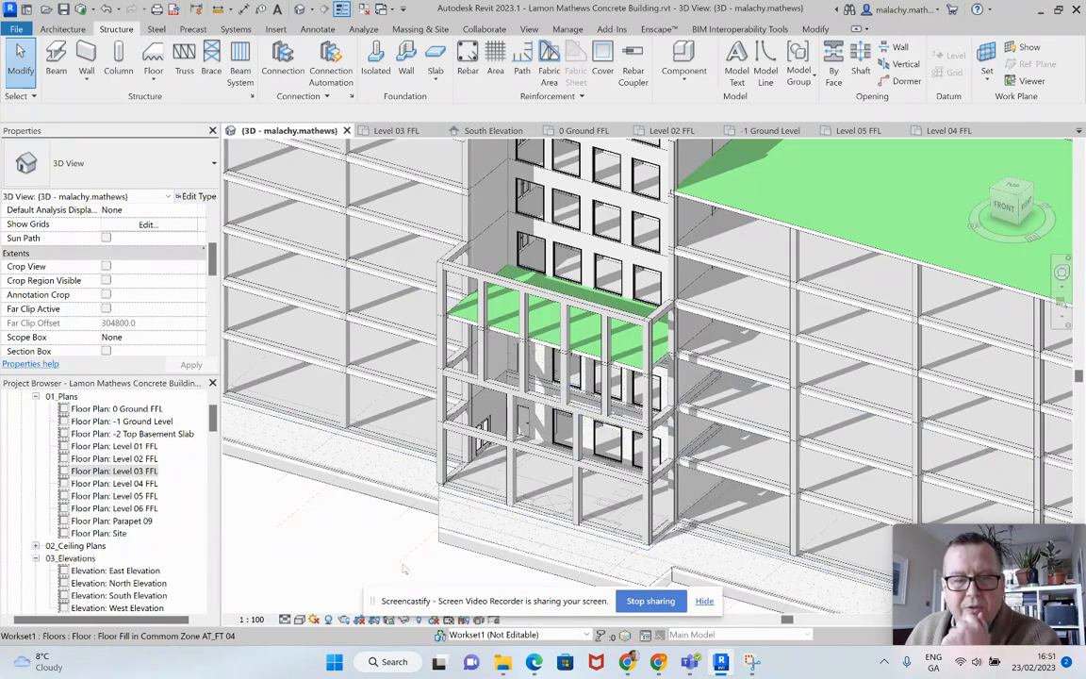
{"action": "left_click", "coordinate": [63, 9]}
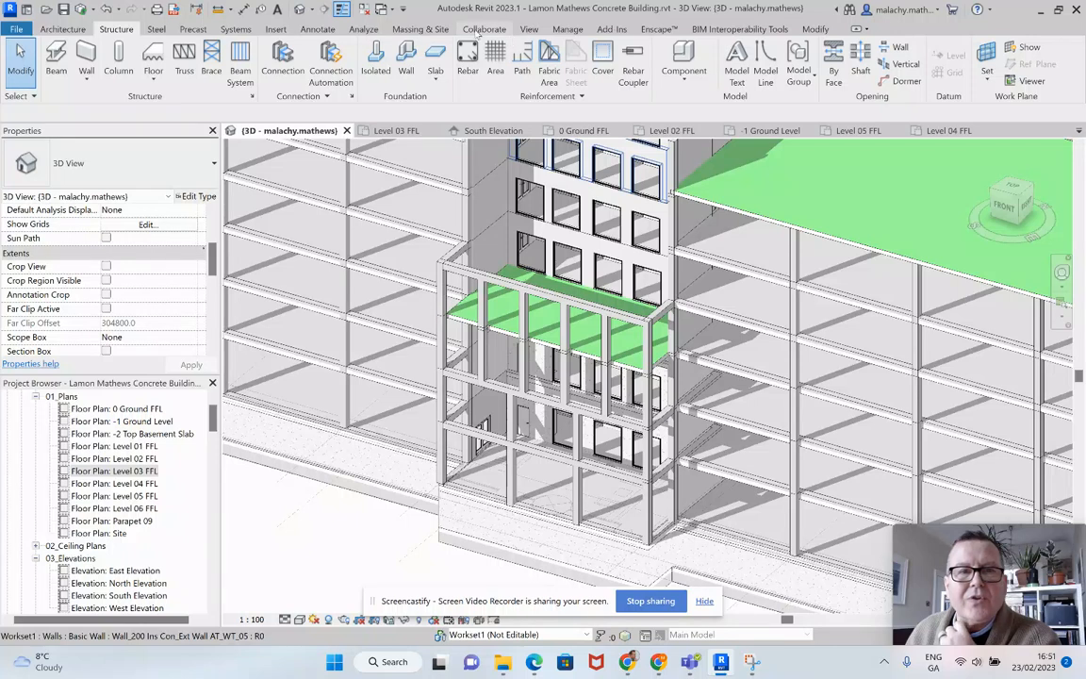
Step: Check the project's geographic location in the Location and Site settings
{"action": "left_click", "coordinate": [570, 29]}
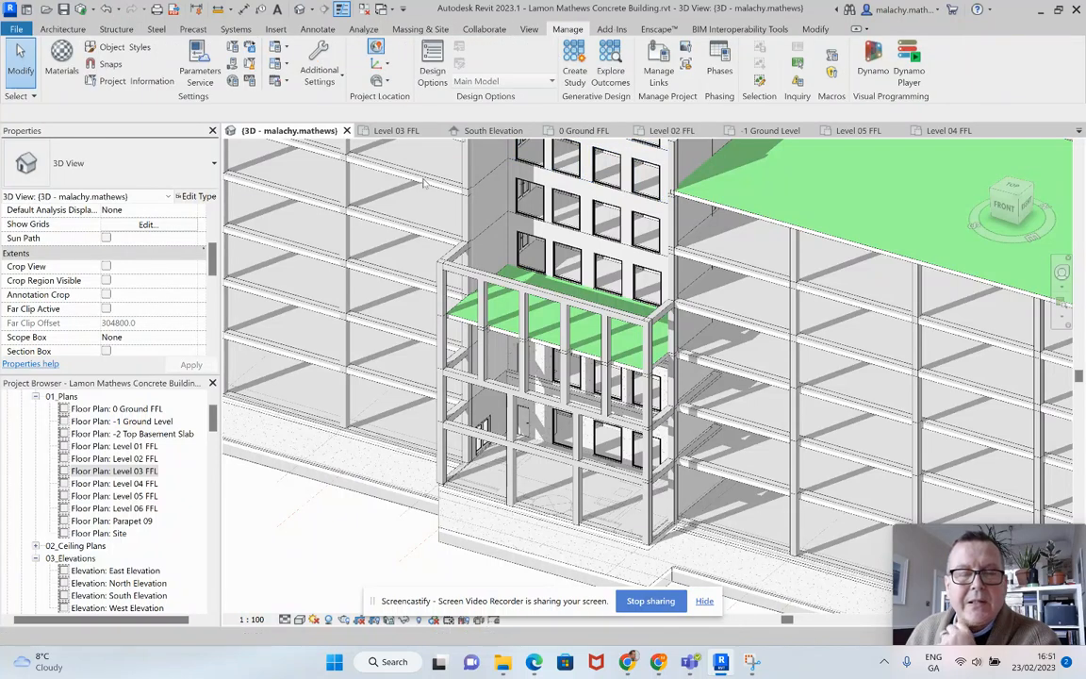
{"action": "left_click", "coordinate": [376, 46]}
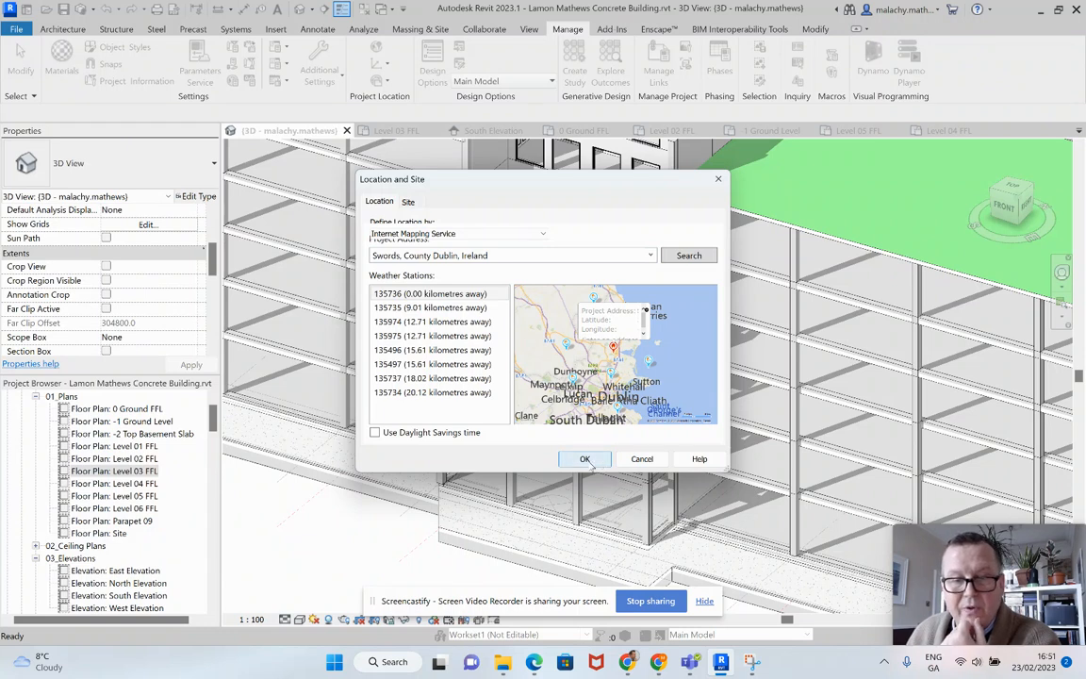
{"action": "left_click", "coordinate": [584, 459]}
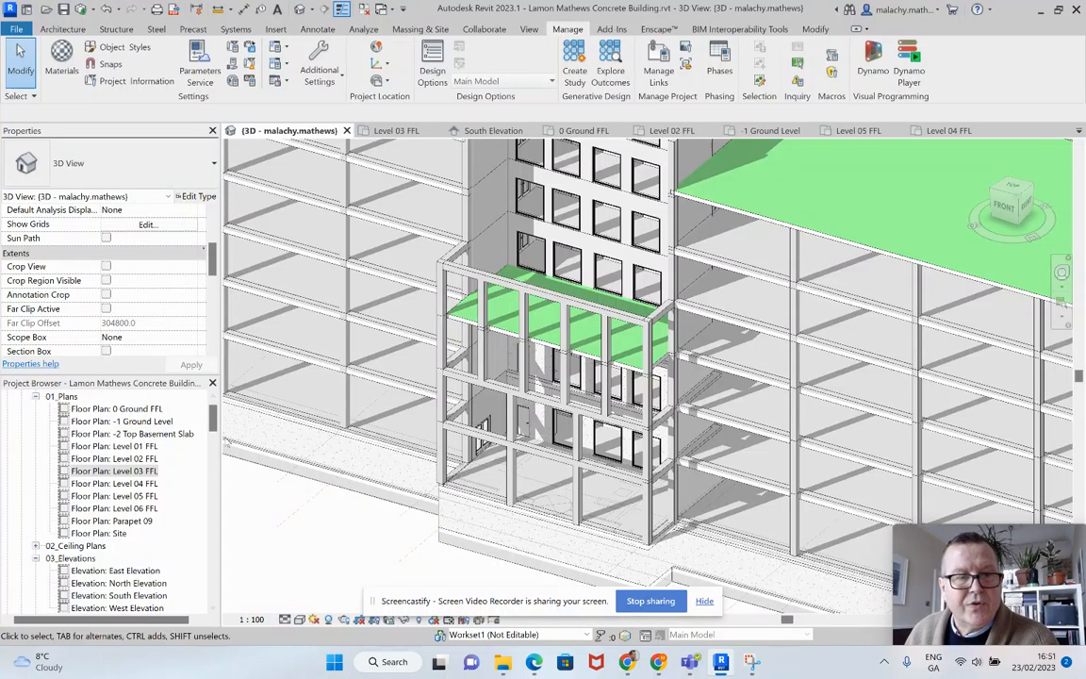
Step: Set the time of the 3D view's still solar study to 13:00 in the sun settings
{"action": "scroll", "coordinate": [320, 533], "scroll_direction": "up", "scroll_amount": 3}
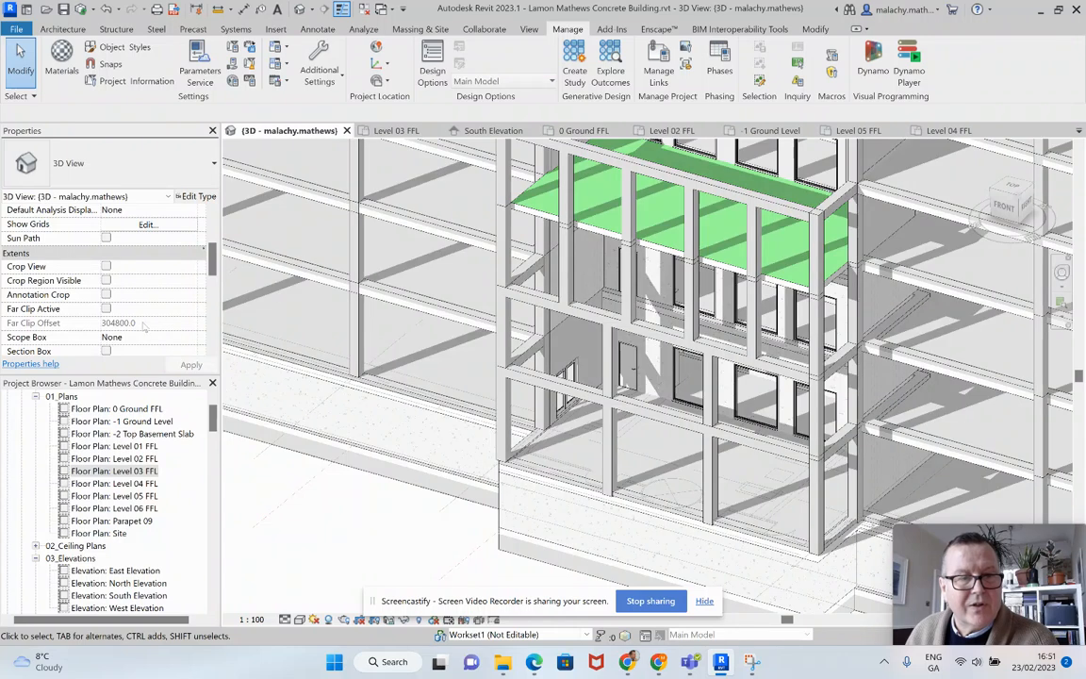
{"action": "scroll", "coordinate": [157, 323], "scroll_direction": "up", "scroll_amount": 3}
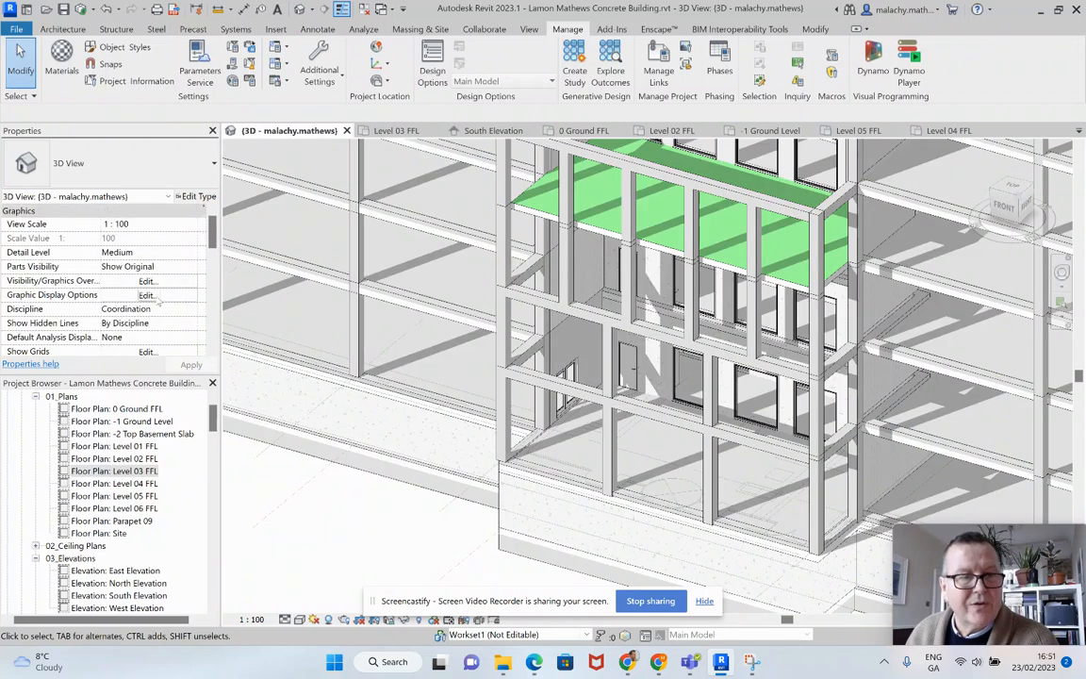
{"action": "left_click", "coordinate": [147, 295]}
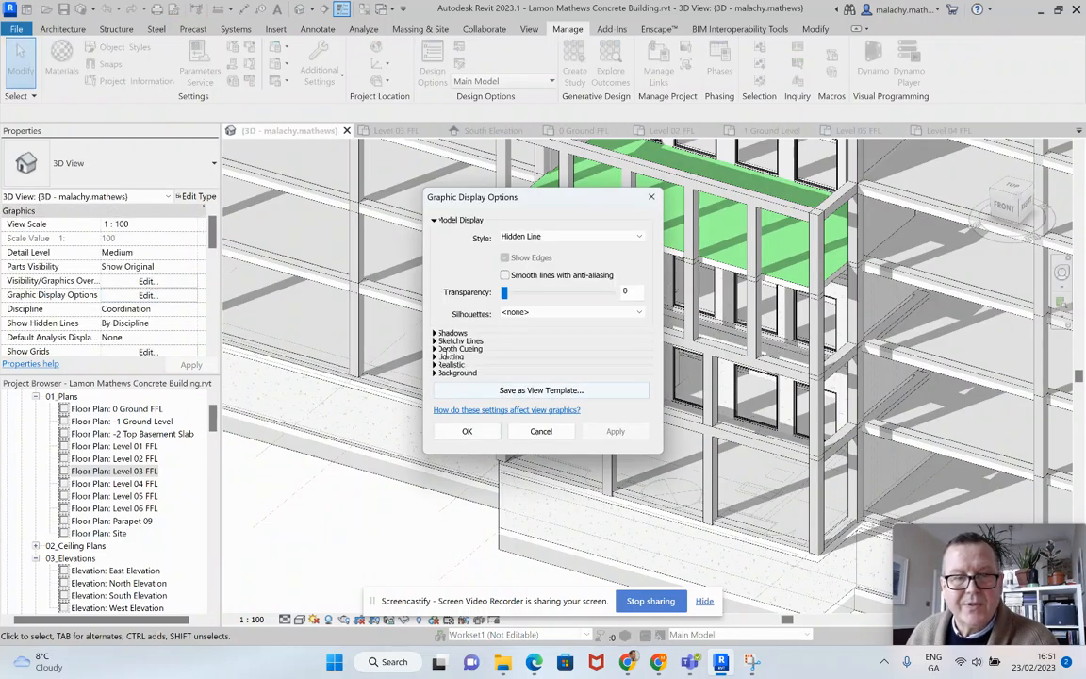
{"action": "left_click", "coordinate": [436, 357]}
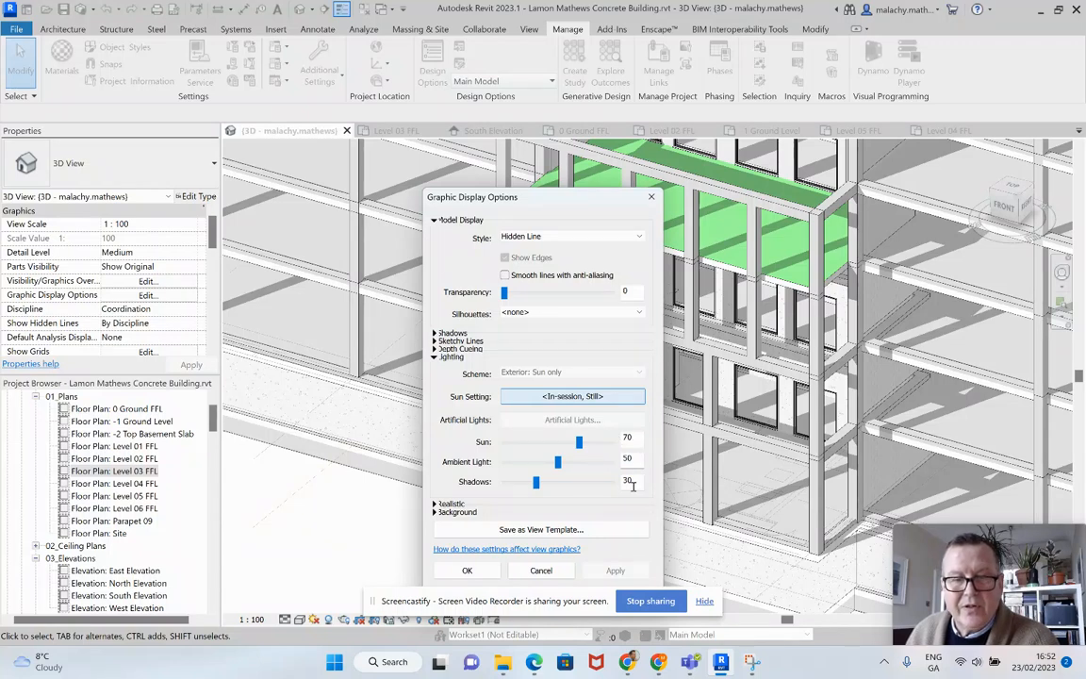
{"action": "left_click", "coordinate": [600, 398]}
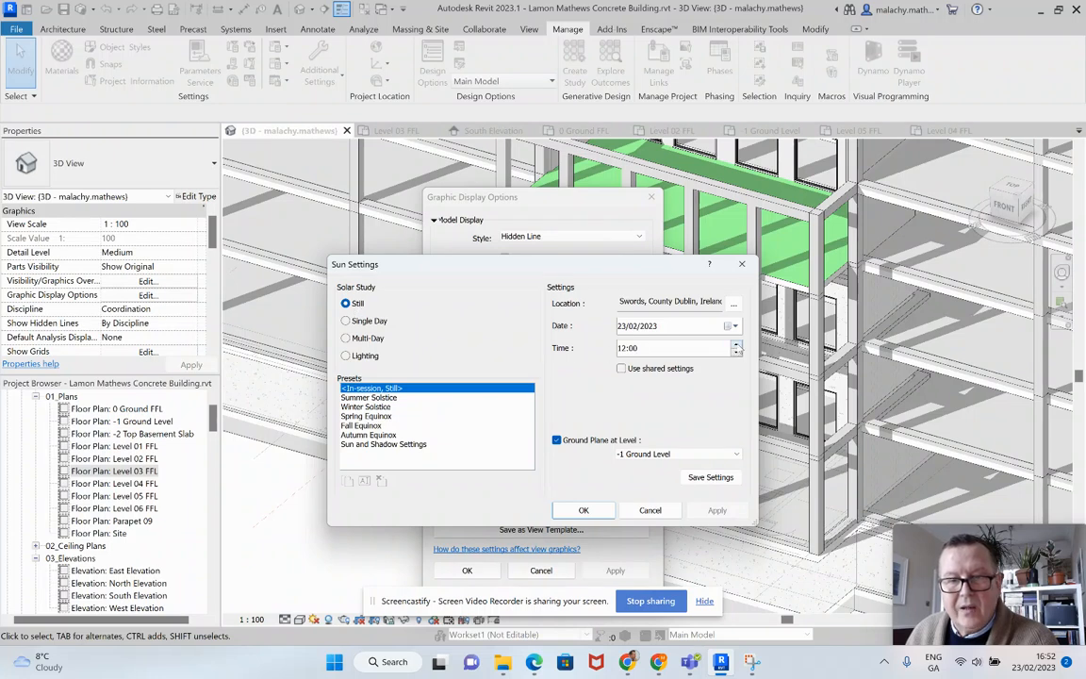
{"action": "left_click", "coordinate": [736, 345]}
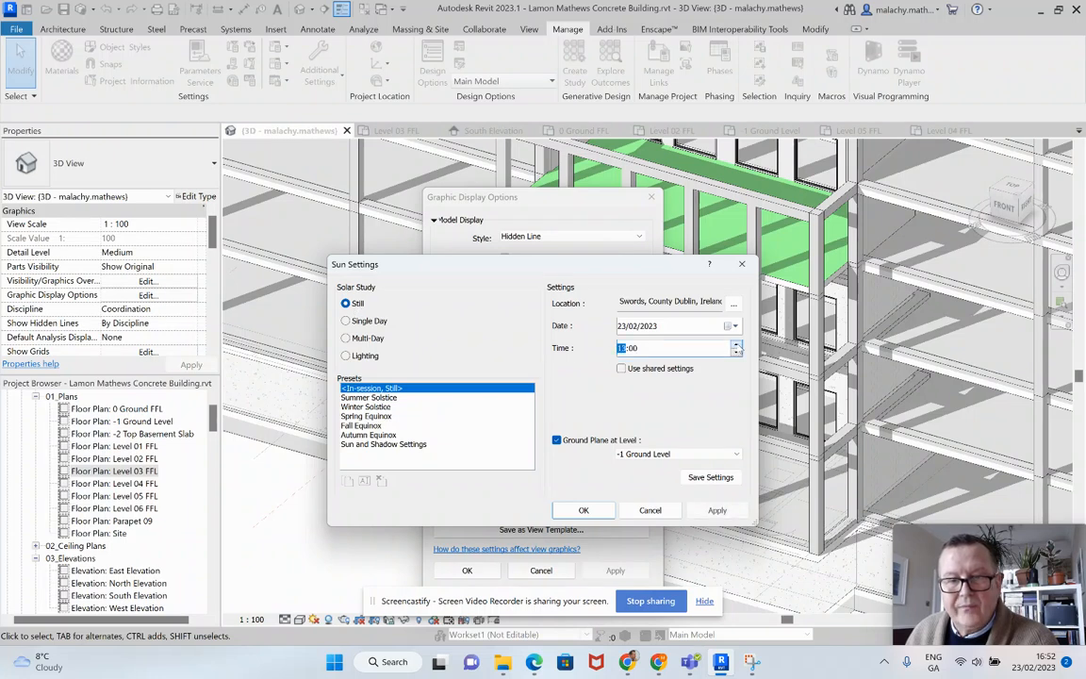
{"action": "left_click", "coordinate": [717, 510]}
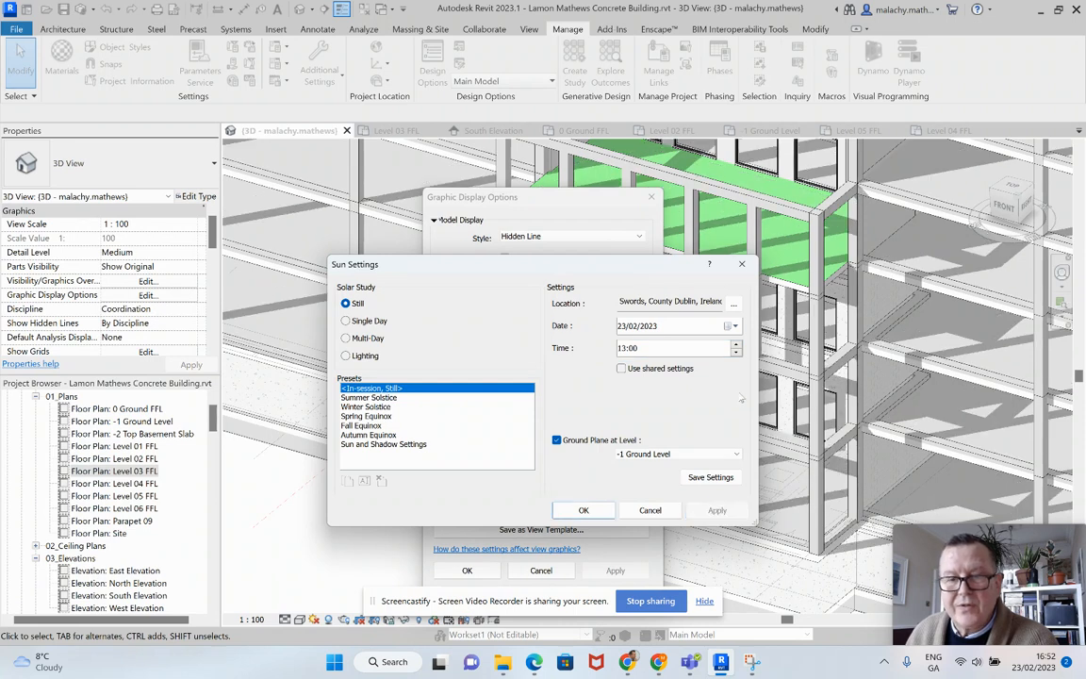
{"action": "left_click", "coordinate": [584, 510]}
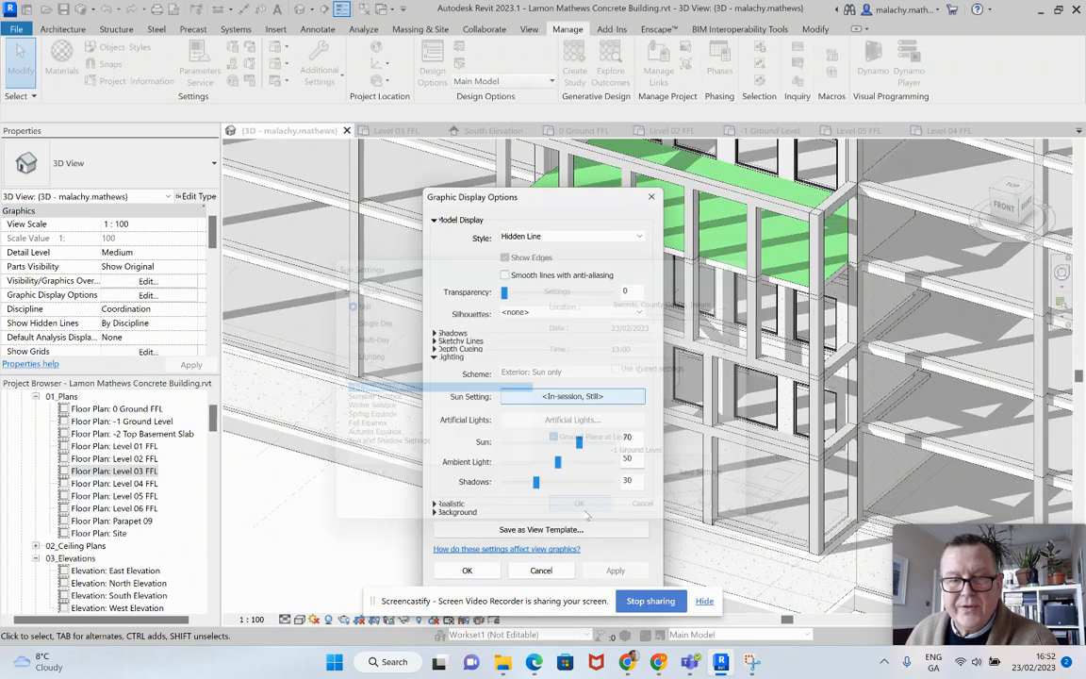
{"action": "left_click", "coordinate": [486, 572]}
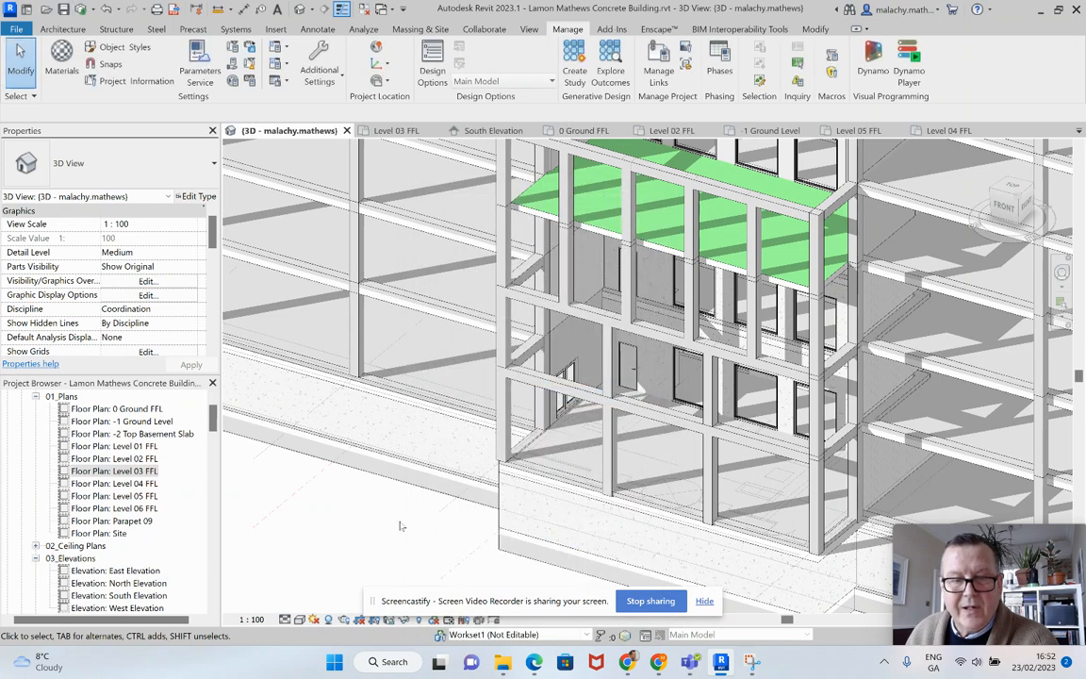
Step: Set the still solar study time to 11:00 from the lighting settings of the 3D view's graphic display options
{"action": "scroll", "coordinate": [377, 480], "scroll_direction": "down", "scroll_amount": 8}
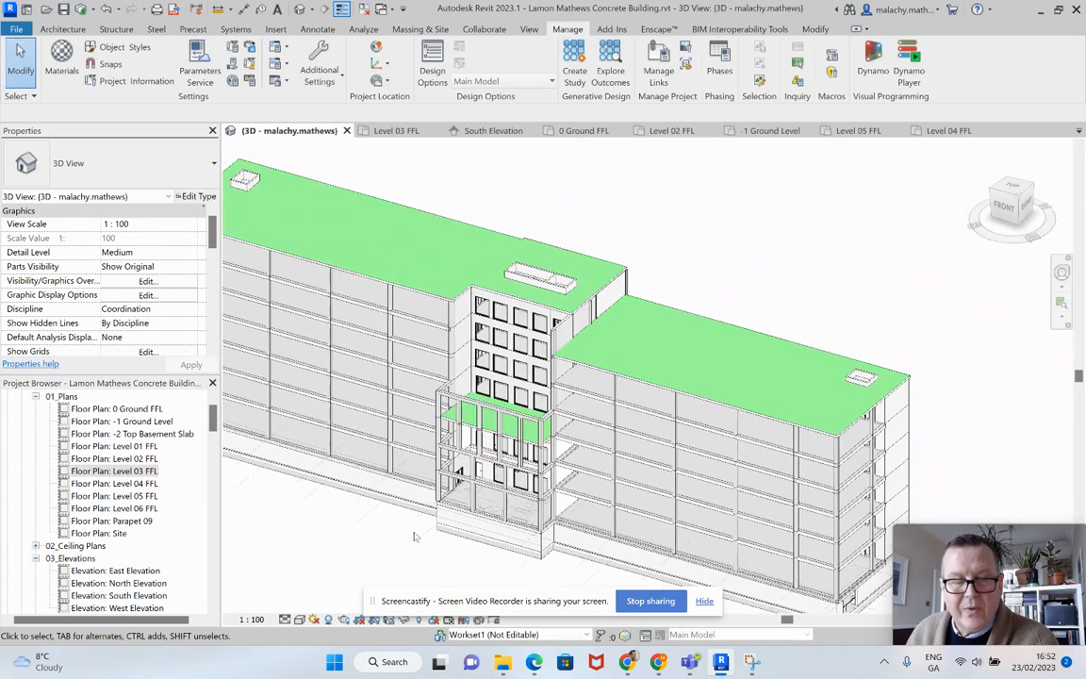
{"action": "middle_click_drag", "start_coordinate": [457, 502], "coordinate": [451, 506]}
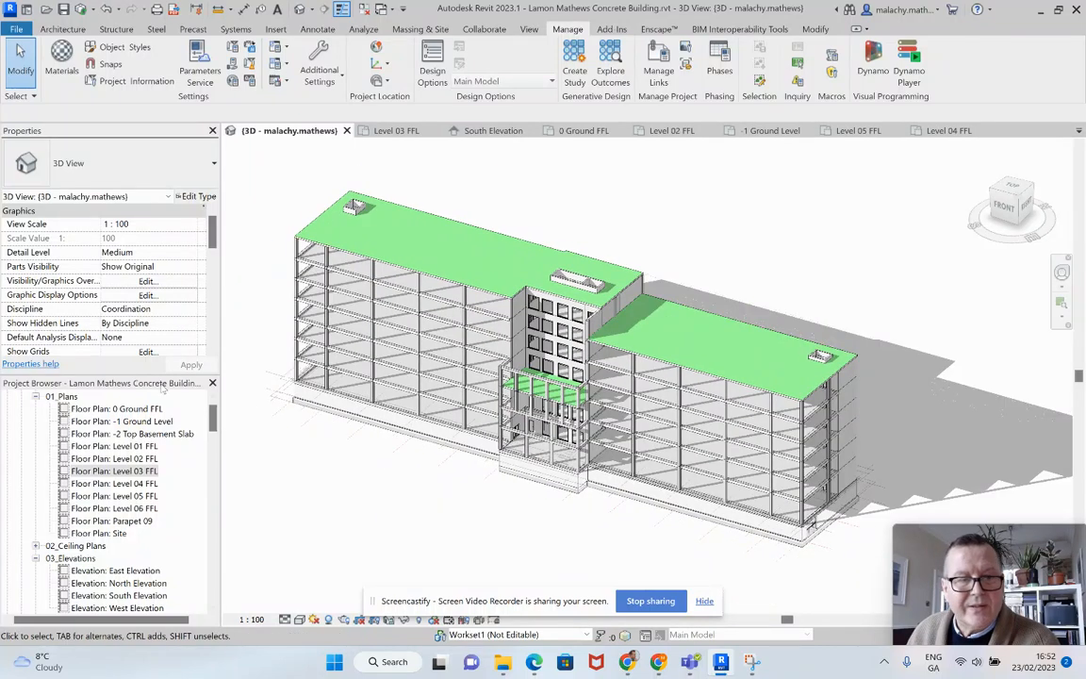
{"action": "left_click", "coordinate": [146, 295]}
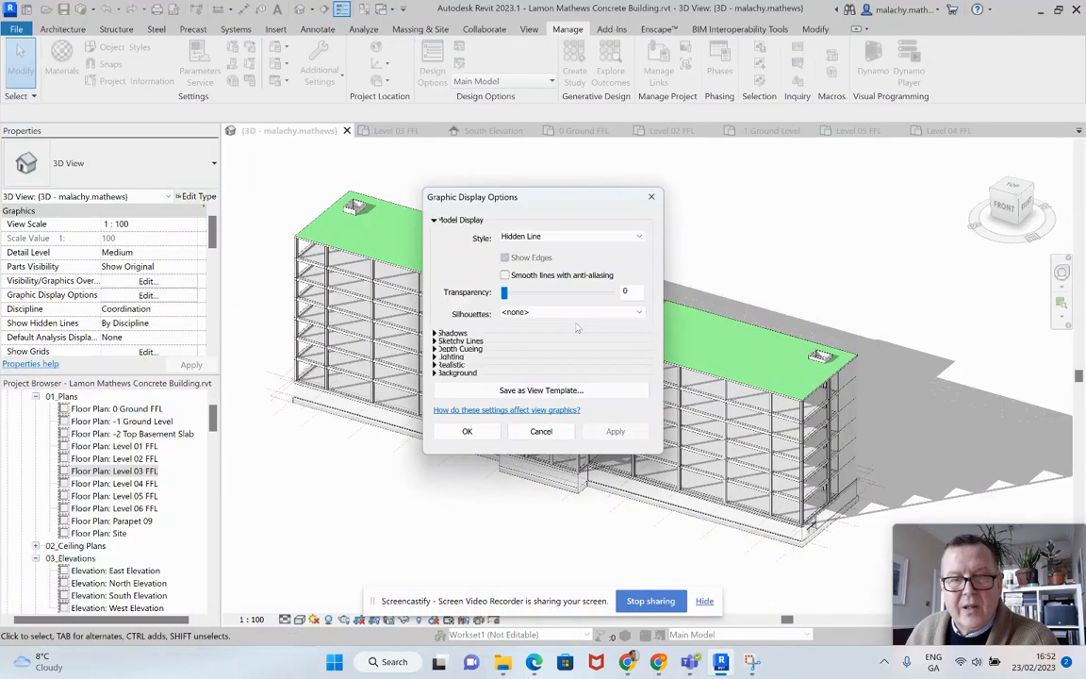
{"action": "left_click", "coordinate": [441, 349]}
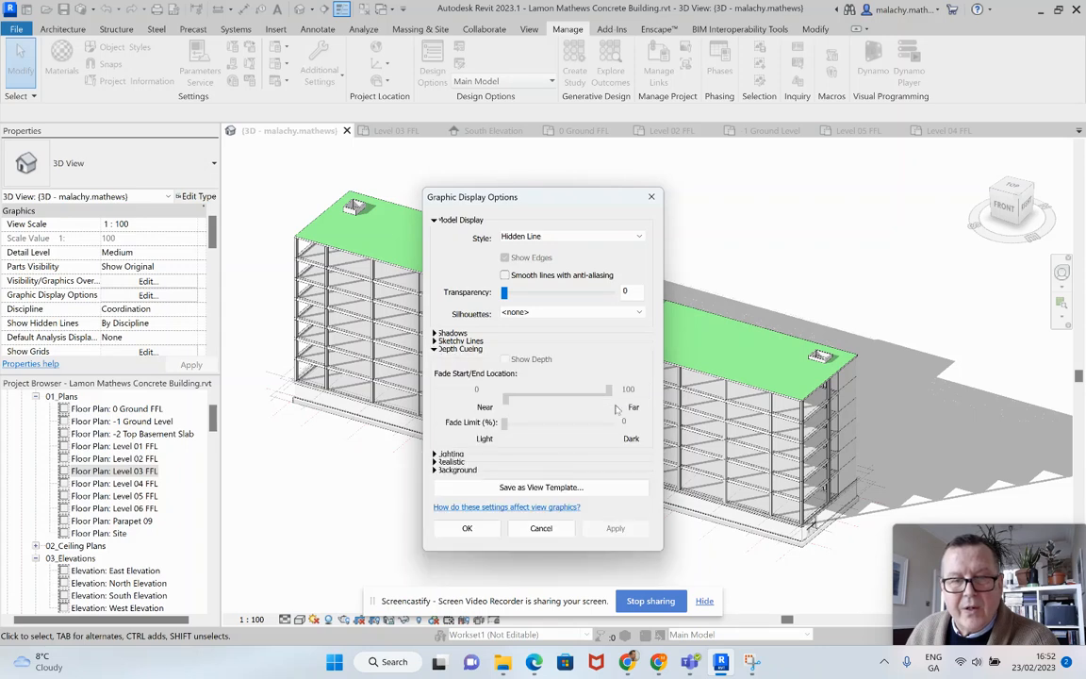
{"action": "left_click", "coordinate": [436, 349]}
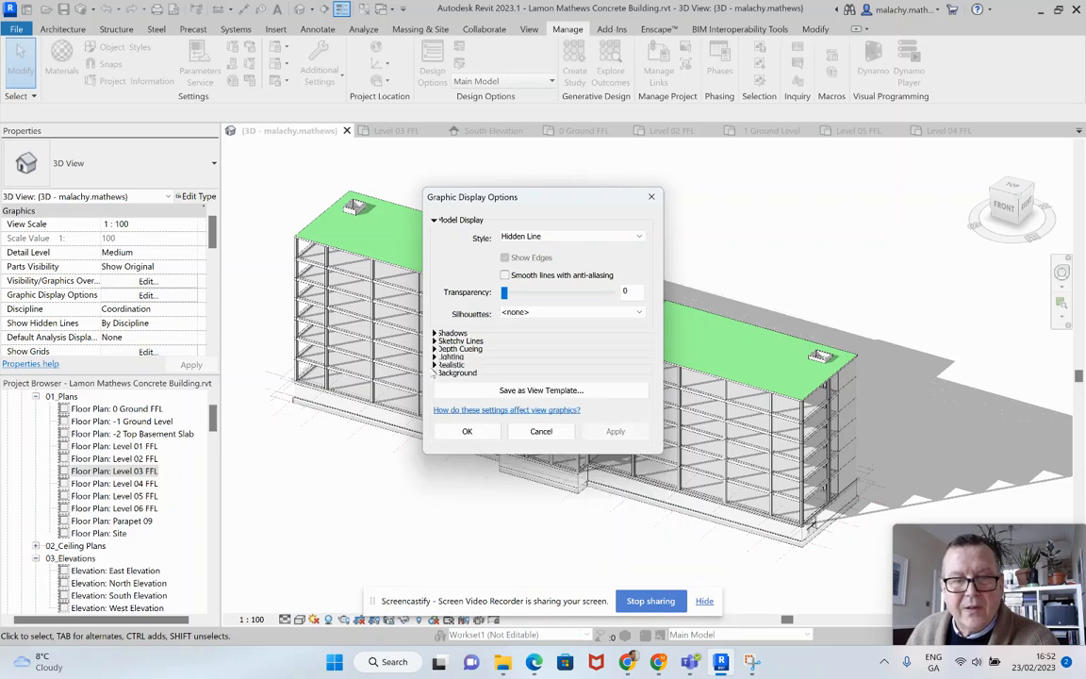
{"action": "left_click", "coordinate": [435, 356]}
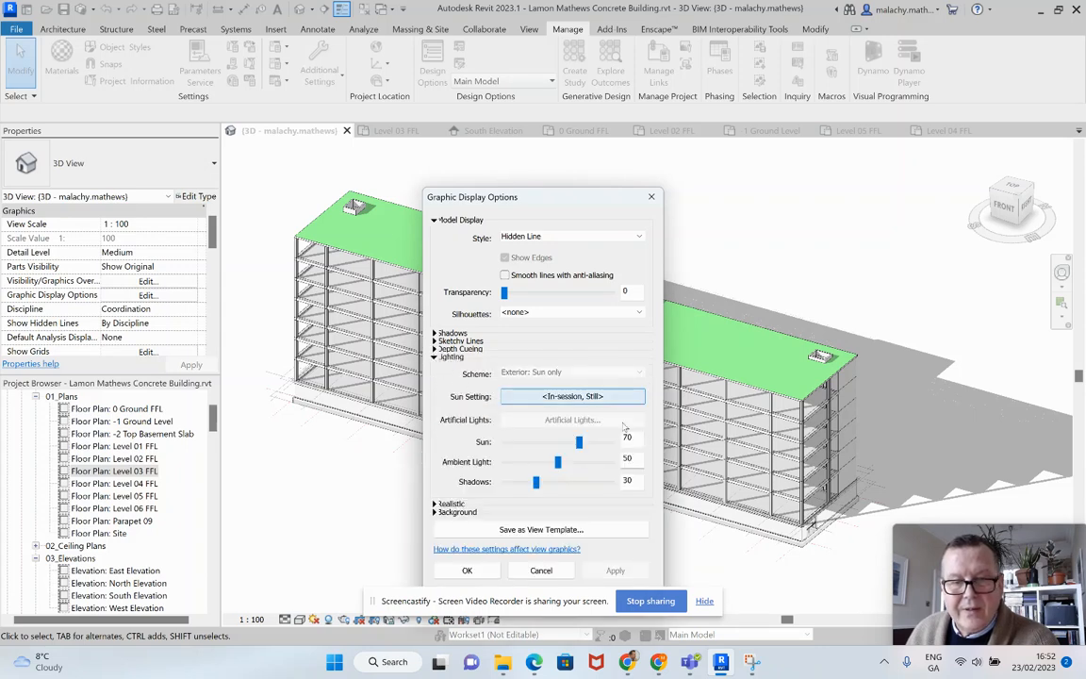
{"action": "left_click", "coordinate": [617, 398]}
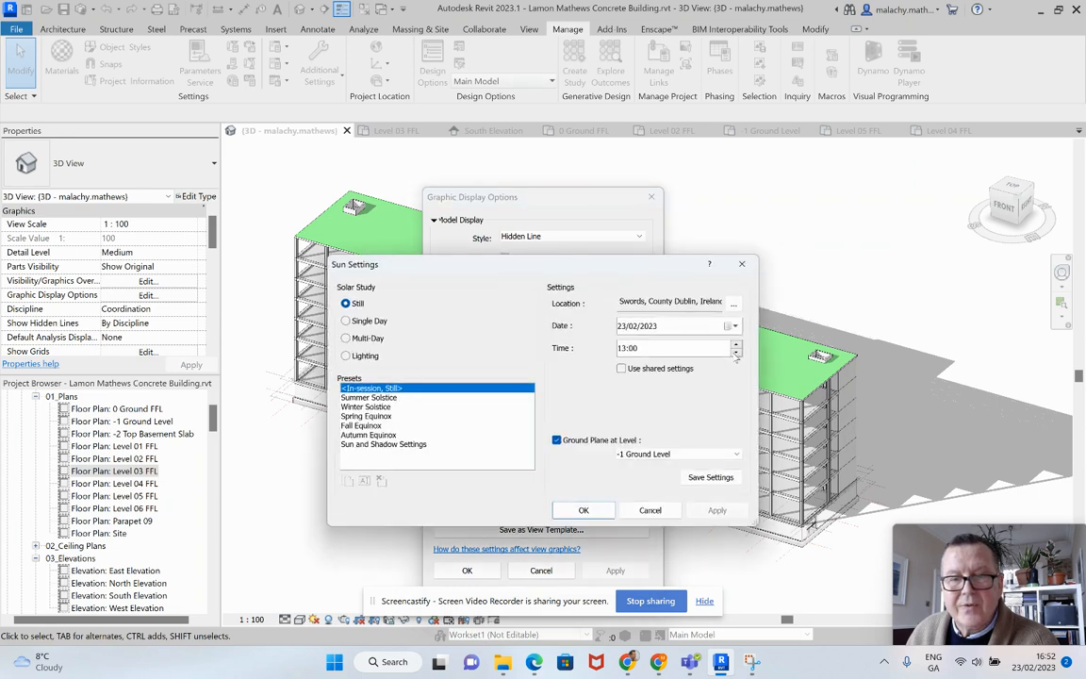
{"action": "left_click", "coordinate": [736, 353]}
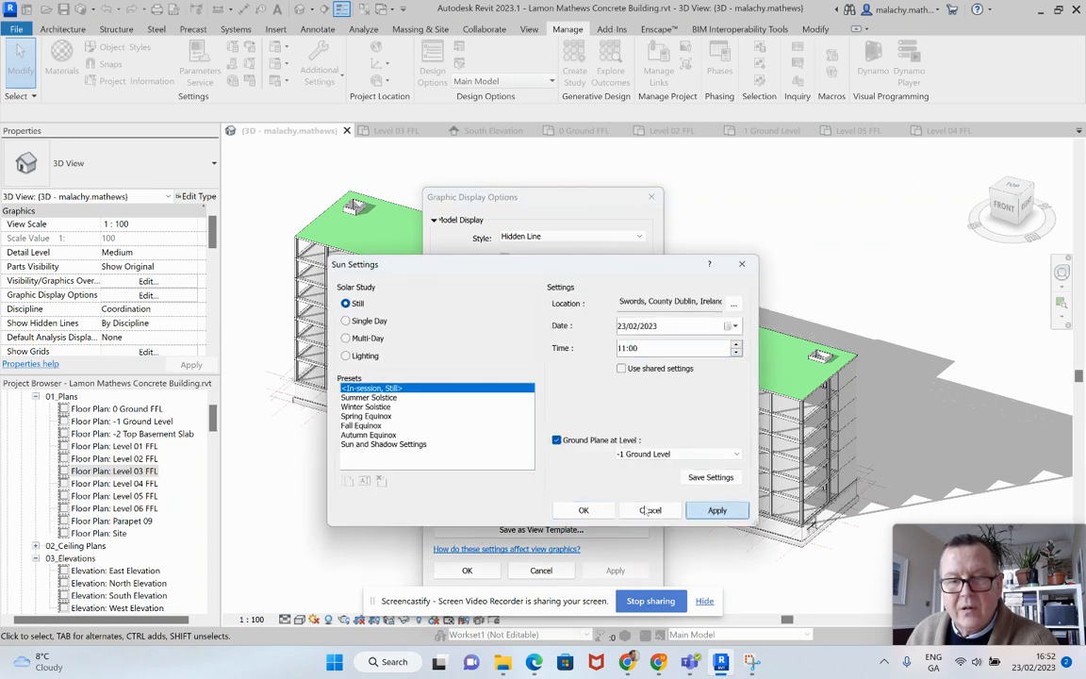
{"action": "left_click", "coordinate": [716, 510]}
{"action": "left_click", "coordinate": [583, 510]}
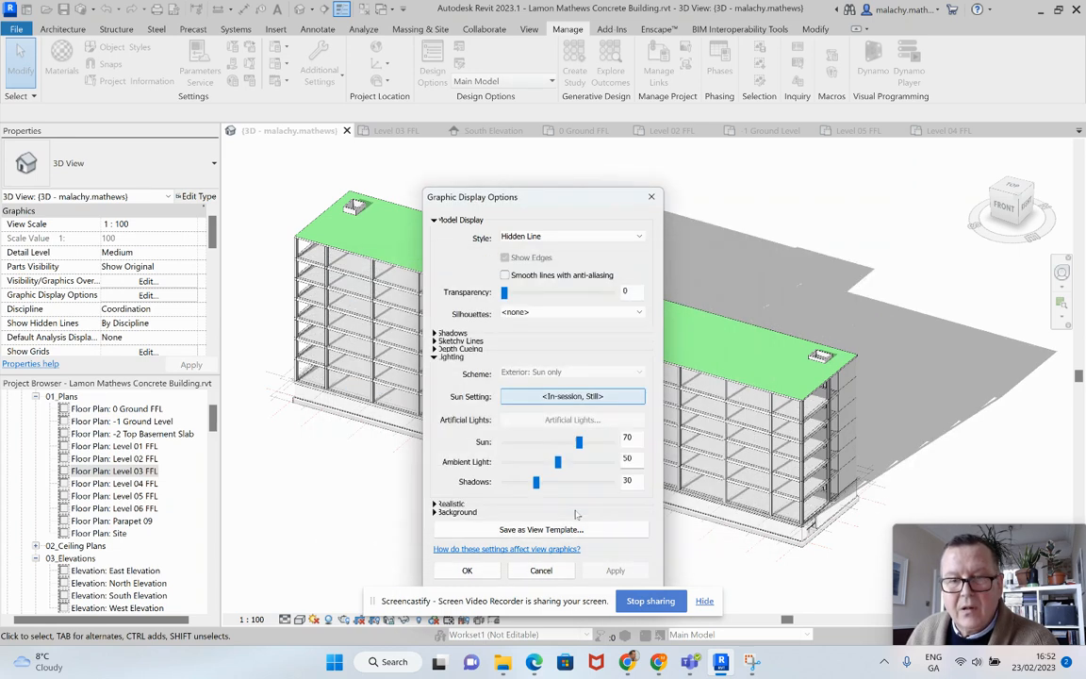
{"action": "left_click", "coordinate": [466, 571]}
Step: Undo the last view rotation and the recent sun time changes in the 3D view of the building
{"action": "scroll", "coordinate": [514, 467], "scroll_direction": "up", "scroll_amount": 3}
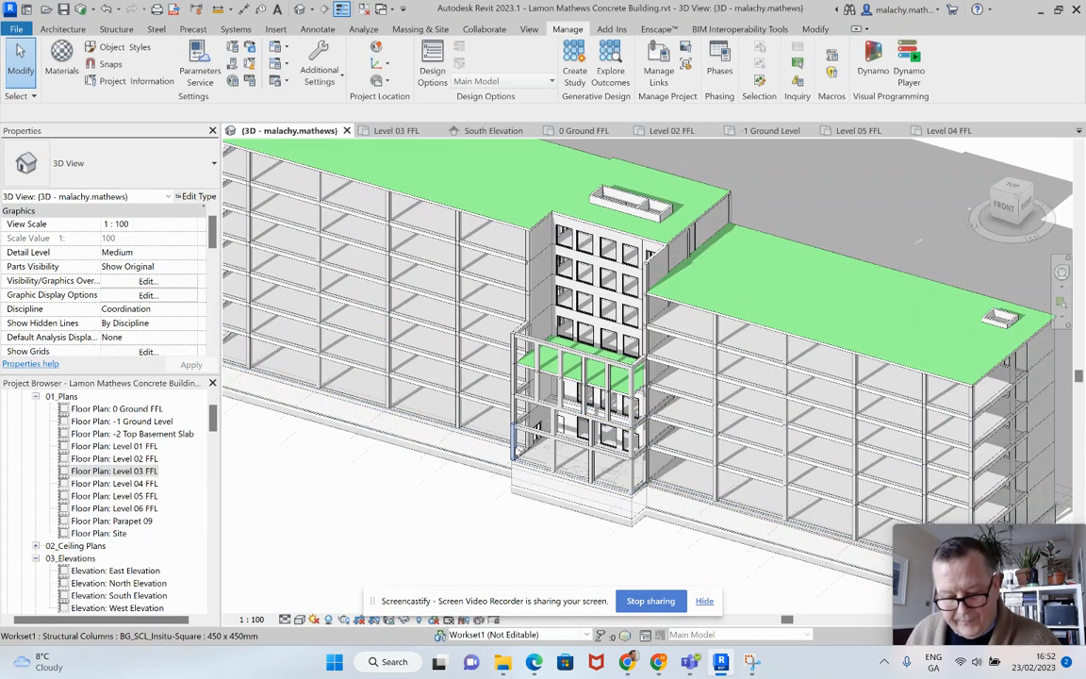
{"action": "middle_click_drag", "start_coordinate": [512, 452], "coordinate": [556, 427], "text": "shift"}
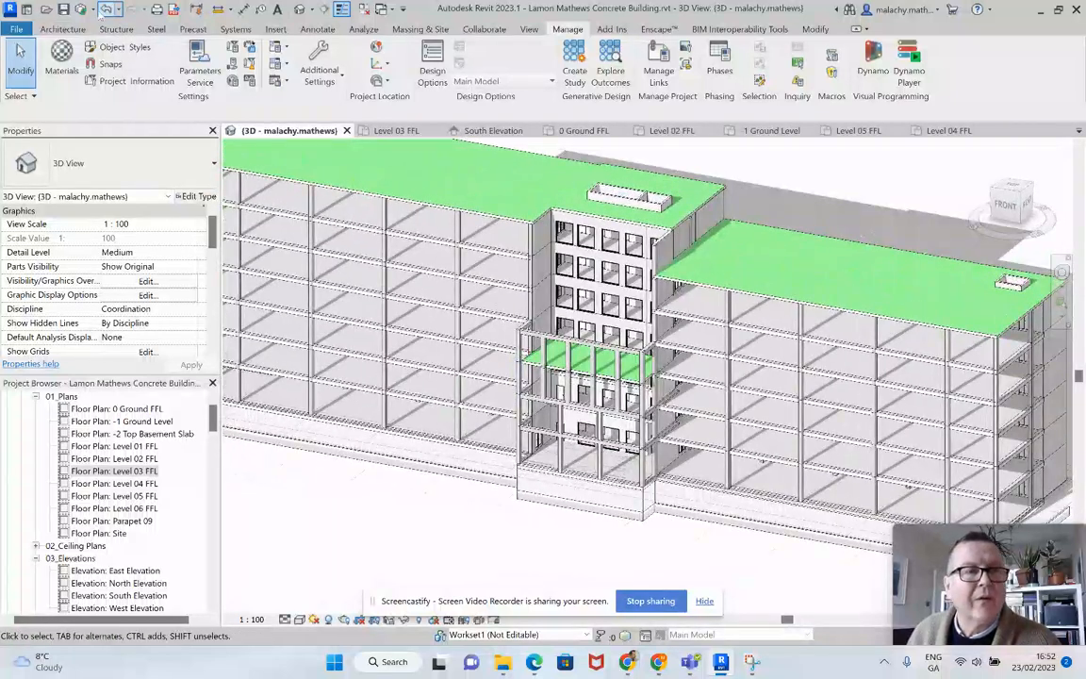
{"action": "left_click", "coordinate": [107, 10]}
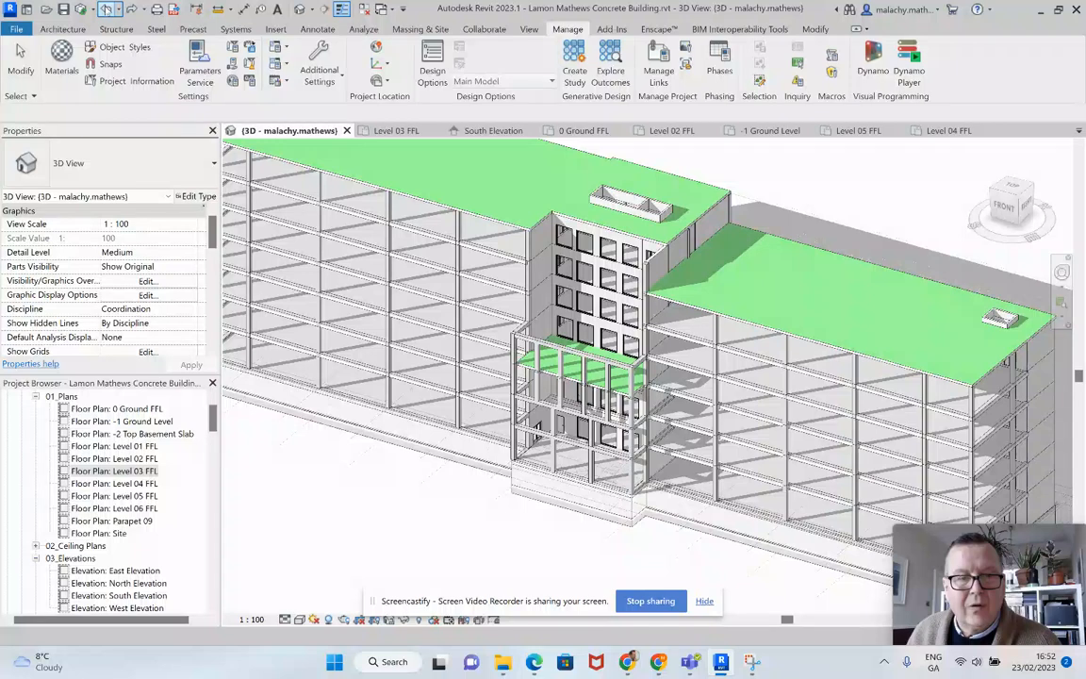
{"action": "left_click", "coordinate": [107, 10]}
{"action": "scroll", "coordinate": [579, 476], "scroll_direction": "down", "scroll_amount": 2}
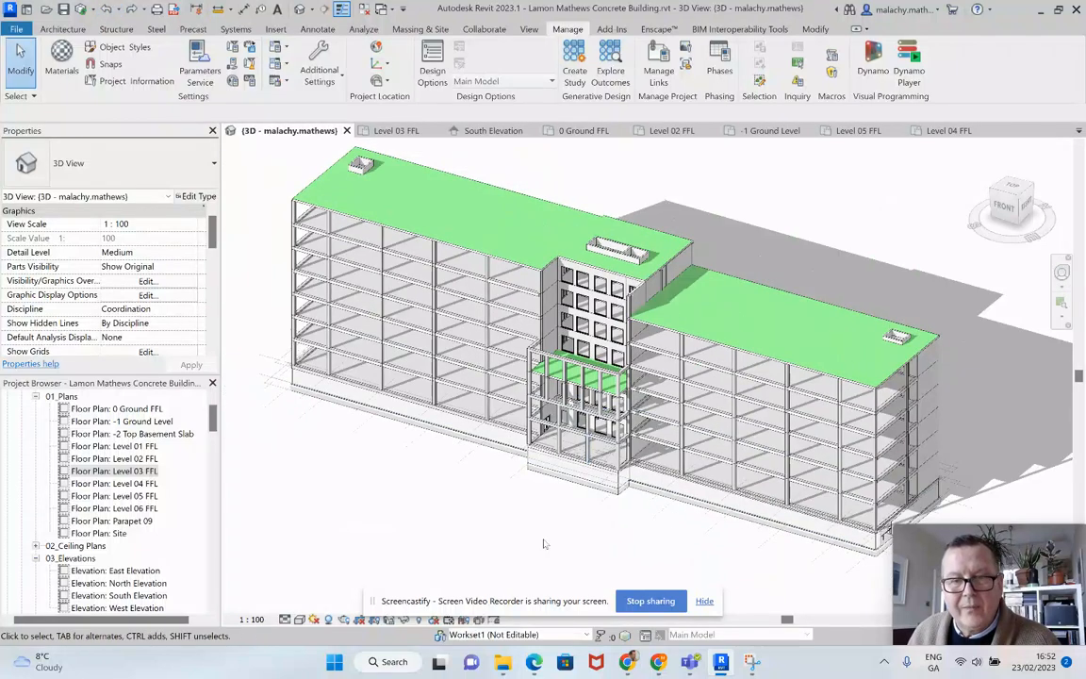
{"action": "scroll", "coordinate": [528, 489], "scroll_direction": "down", "scroll_amount": 1}
{"action": "scroll", "coordinate": [533, 484], "scroll_direction": "up", "scroll_amount": 1}
{"action": "scroll", "coordinate": [535, 482], "scroll_direction": "up", "scroll_amount": 2}
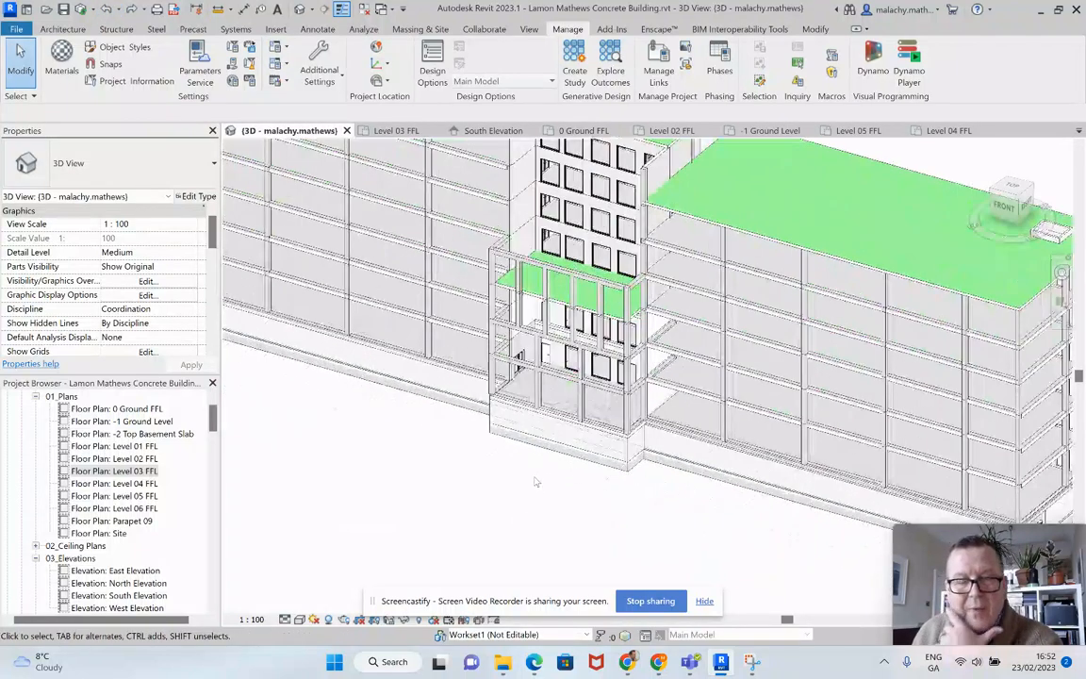
{"action": "scroll", "coordinate": [528, 462], "scroll_direction": "up", "scroll_amount": 3}
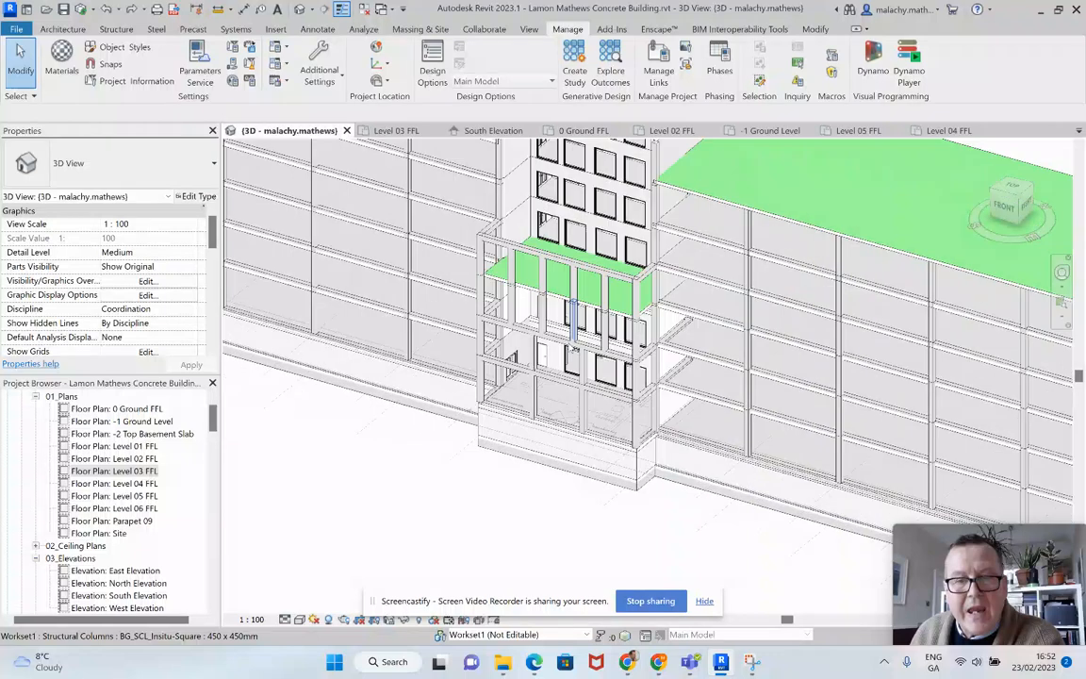